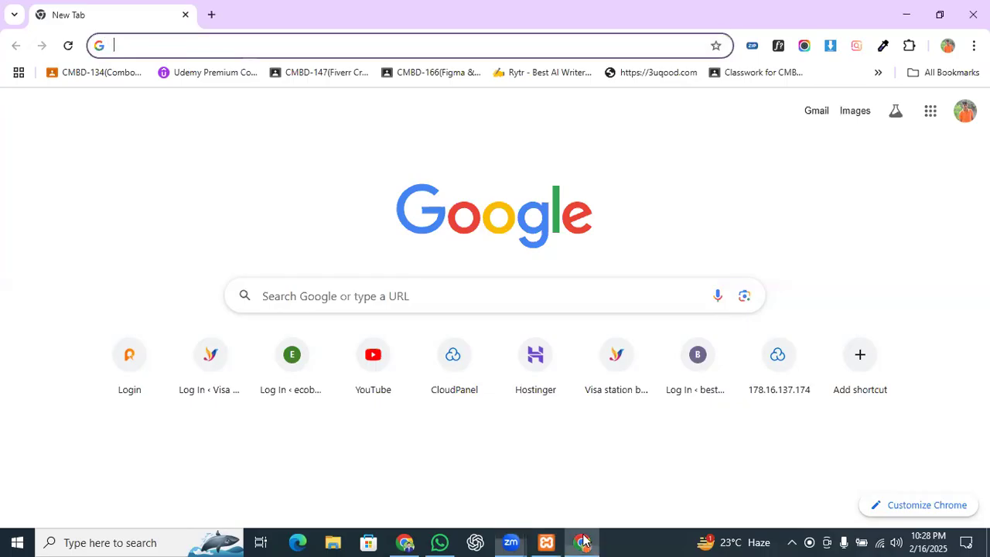
Step: Load the personal portfolio site's home page by trimming the autocompleted address to its root
{"action": "left_click", "coordinate": [313, 49]}
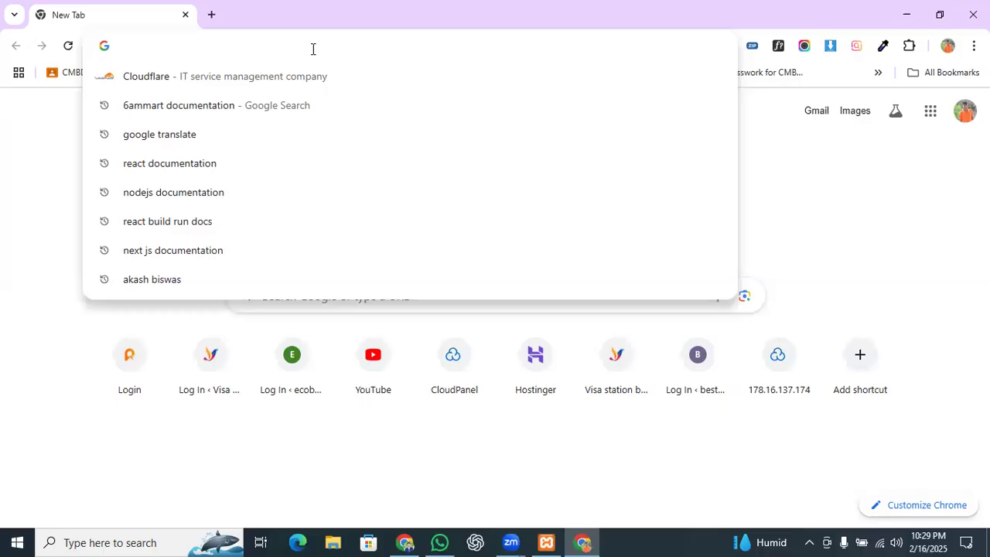
{"action": "type", "text": "ak"}
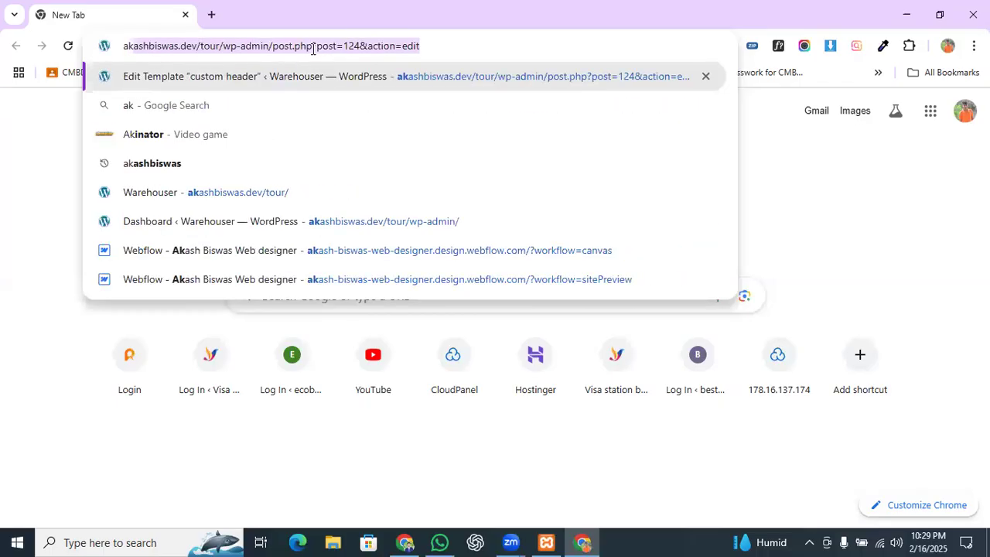
{"action": "key", "text": "End"}
{"action": "key", "text": "BackSpace"}
{"action": "key", "text": "BackSpace"}
{"action": "key", "text": "BackSpace"}
{"action": "key", "text": "BackSpace"}
{"action": "key", "text": "BackSpace"}
{"action": "key", "text": "BackSpace"}
{"action": "key", "text": "BackSpace"}
{"action": "key", "text": "BackSpace"}
{"action": "key", "text": "BackSpace"}
{"action": "key", "text": "BackSpace"}
{"action": "key", "text": "BackSpace"}
{"action": "key", "text": "BackSpace"}
{"action": "key", "text": "BackSpace"}
{"action": "key", "text": "BackSpace"}
{"action": "key", "text": "BackSpace"}
{"action": "key", "text": "BackSpace"}
{"action": "key", "text": "BackSpace"}
{"action": "key", "text": "BackSpace"}
{"action": "key", "text": "BackSpace"}
{"action": "key", "text": "BackSpace"}
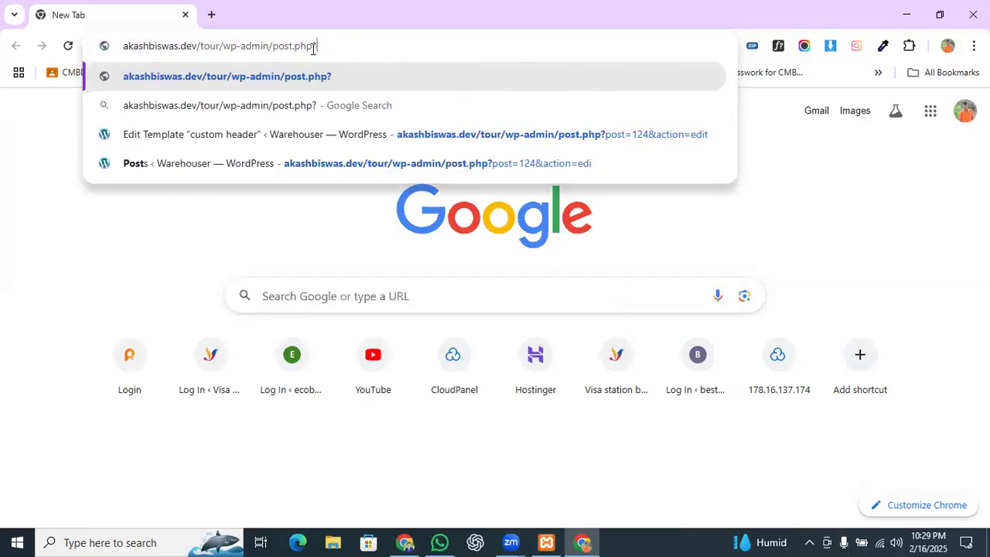
{"action": "key", "text": "BackSpace"}
{"action": "key", "text": "BackSpace"}
{"action": "key", "text": "BackSpace"}
{"action": "key", "text": "BackSpace"}
{"action": "key", "text": "BackSpace"}
{"action": "key", "text": "BackSpace"}
{"action": "key", "text": "BackSpace"}
{"action": "key", "text": "Return"}
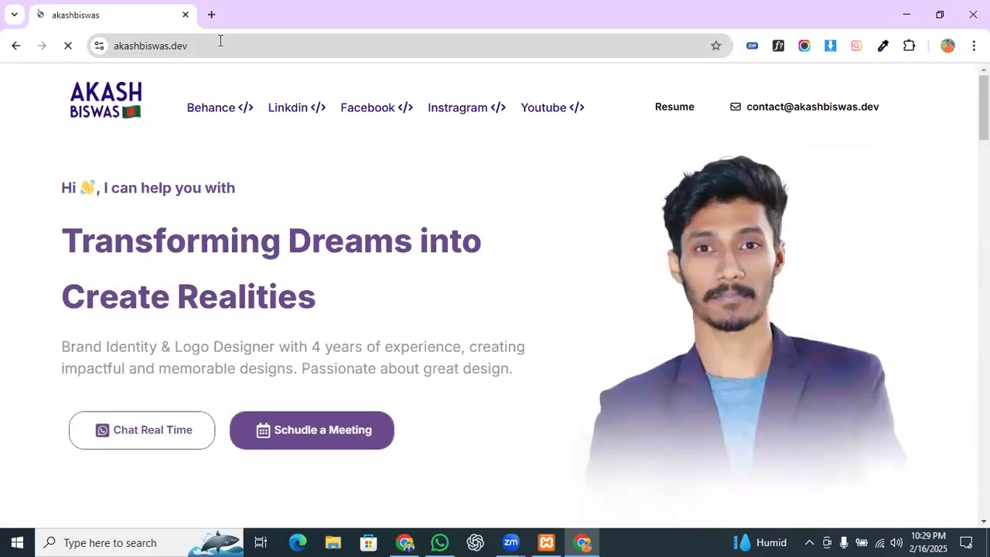
Step: Close the portfolio site's subscribe popup, then start a blank new tab
{"action": "left_click", "coordinate": [236, 43]}
{"action": "left_click", "coordinate": [227, 44]}
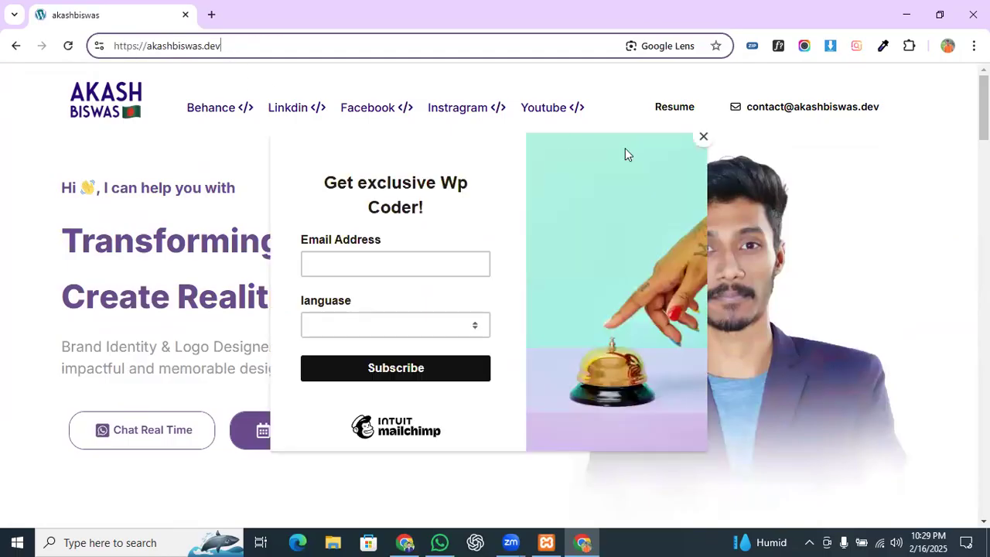
{"action": "left_click", "coordinate": [703, 137]}
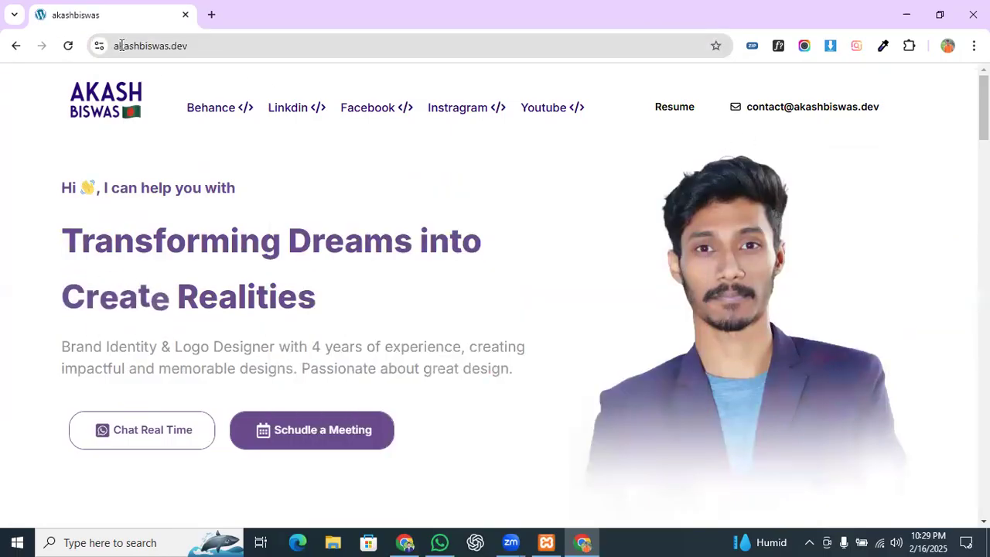
{"action": "left_click", "coordinate": [153, 45]}
{"action": "triple_click", "coordinate": [217, 47]}
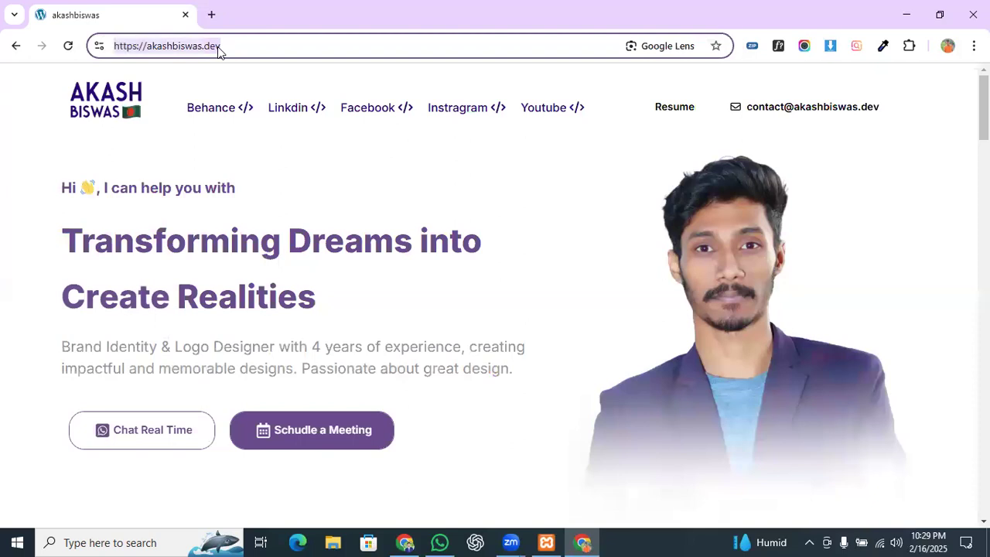
{"action": "left_click", "coordinate": [227, 48]}
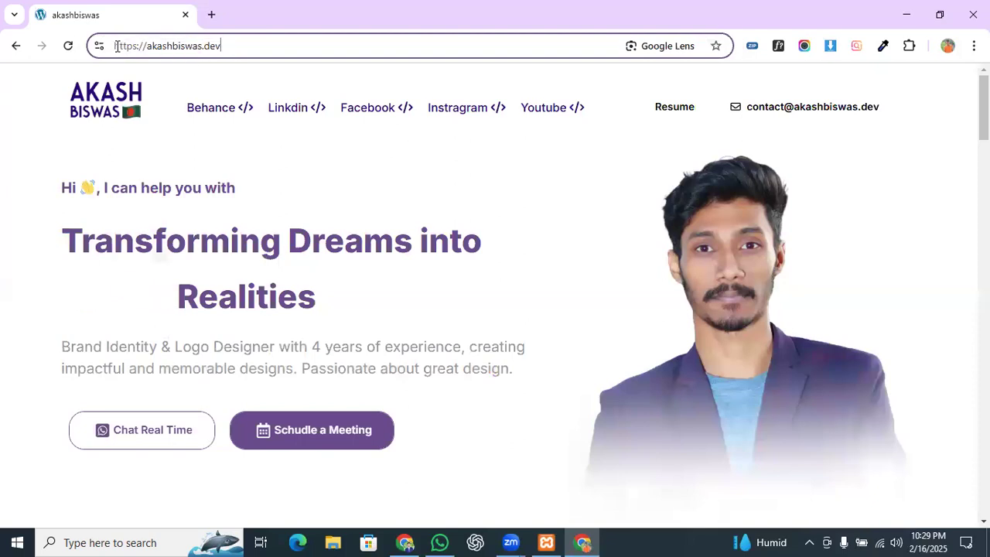
{"action": "left_click_drag", "start_coordinate": [115, 46], "coordinate": [263, 44]}
{"action": "double_click", "coordinate": [264, 46]}
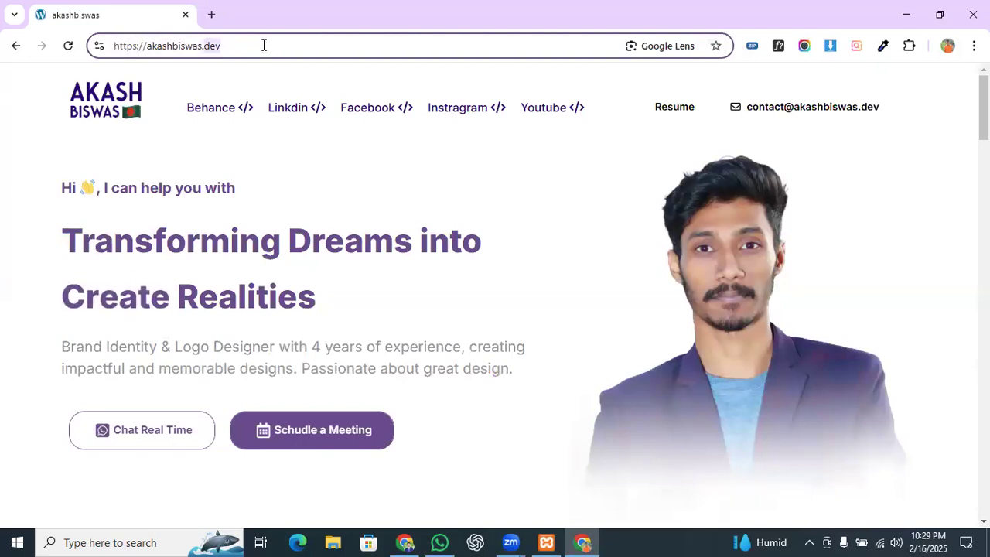
{"action": "left_click", "coordinate": [264, 47]}
{"action": "left_click", "coordinate": [211, 14]}
Step: Open the CloudPanel login address from suggestions, then close that loading tab
{"action": "left_click", "coordinate": [214, 46]}
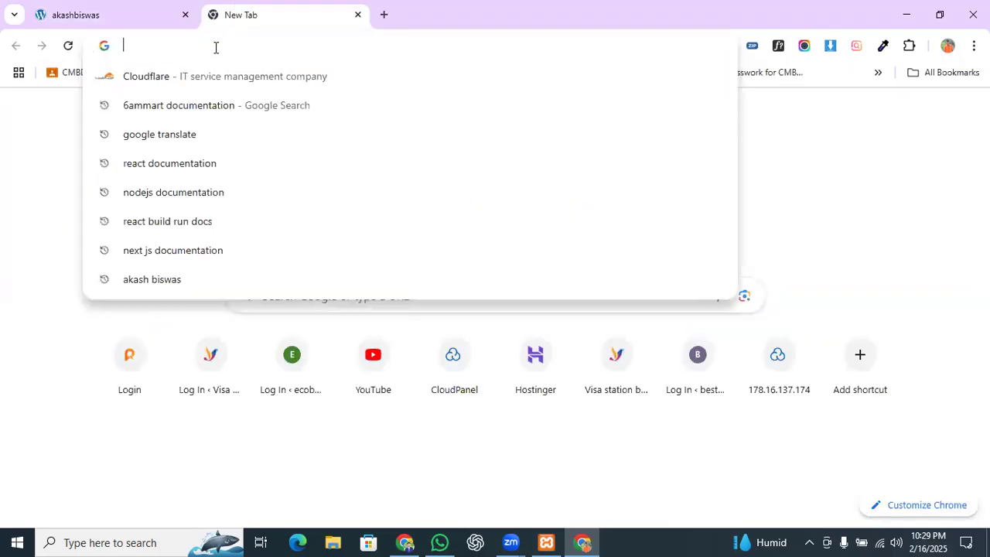
{"action": "type", "text": "cpanel.petukride.com"}
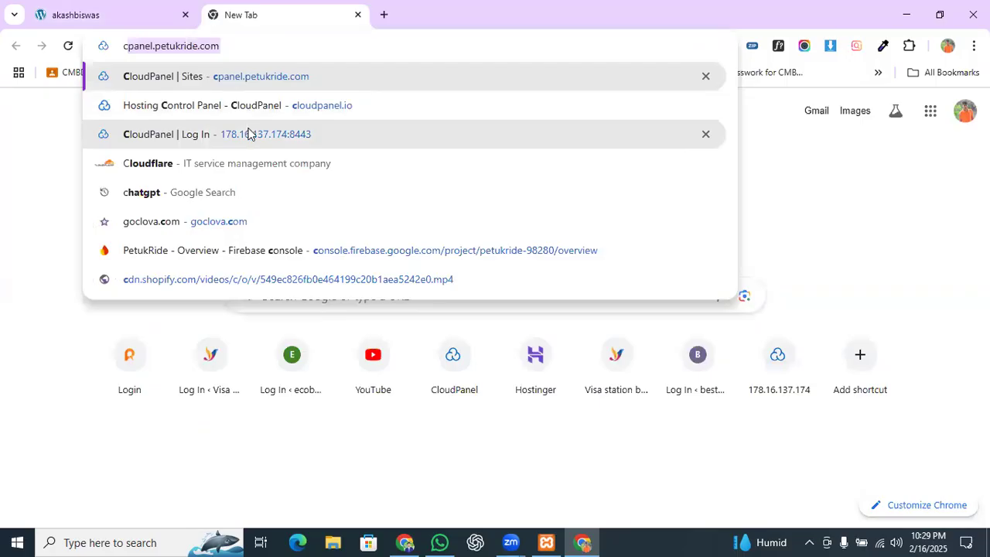
{"action": "left_click", "coordinate": [241, 146]}
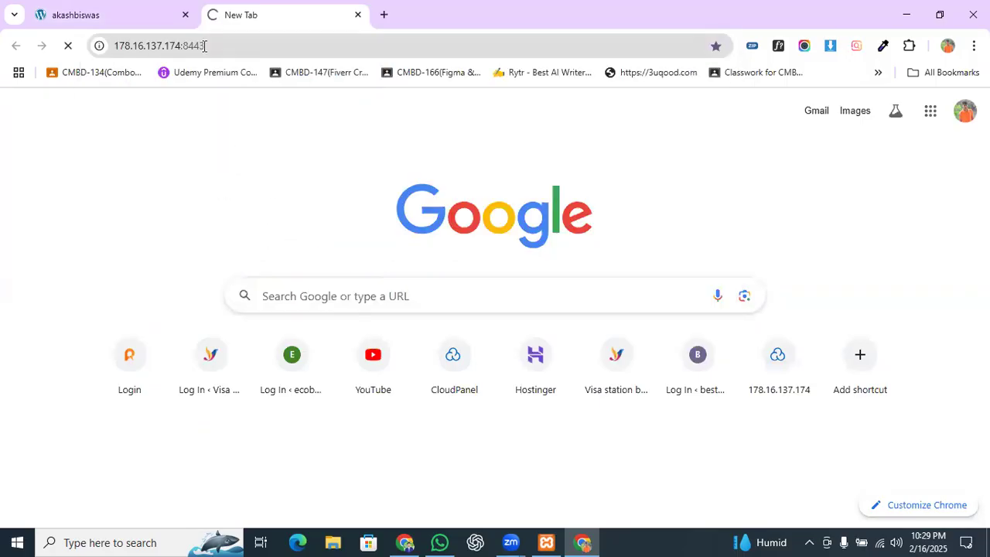
{"action": "left_click", "coordinate": [252, 44]}
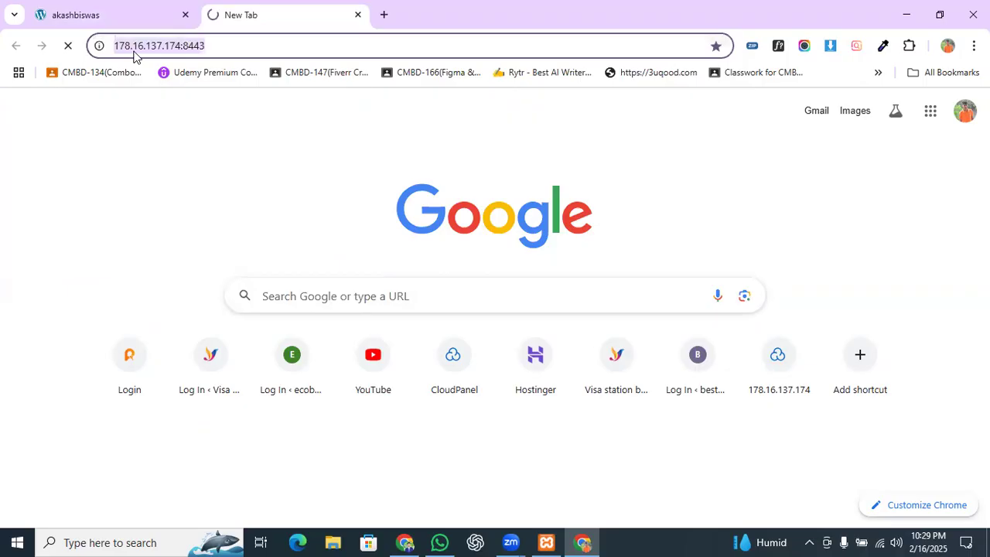
{"action": "left_click", "coordinate": [358, 15]}
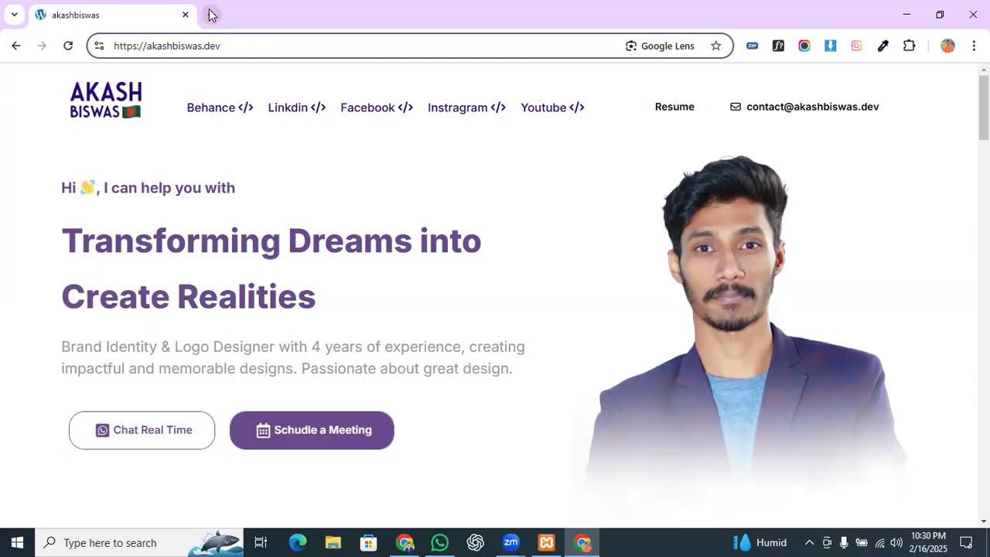
{"action": "scroll", "coordinate": [534, 252], "scroll_direction": "down", "scroll_amount": 1}
{"action": "scroll", "coordinate": [210, 189], "scroll_direction": "up", "scroll_amount": 1}
{"action": "scroll", "coordinate": [293, 217], "scroll_direction": "down", "scroll_amount": 4}
{"action": "scroll", "coordinate": [302, 222], "scroll_direction": "down", "scroll_amount": 5}
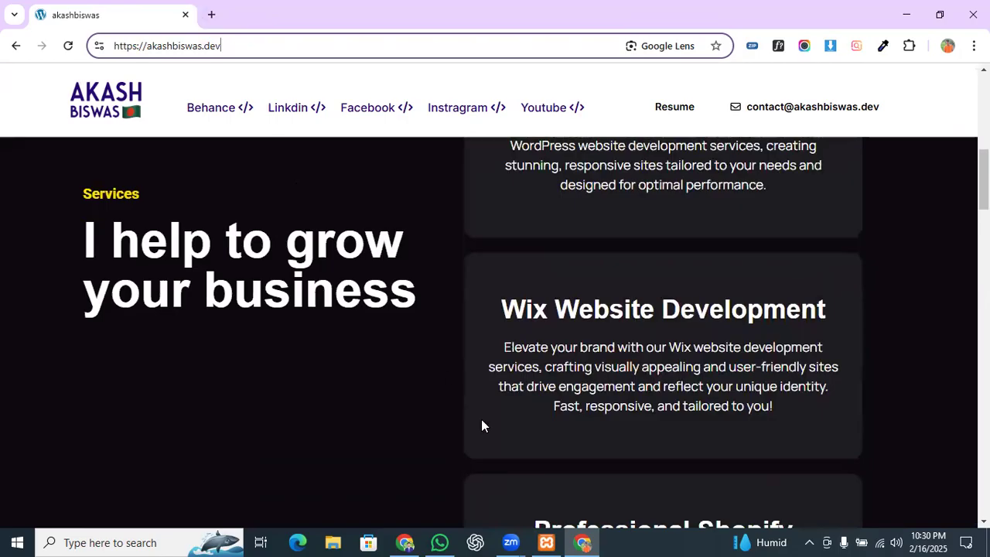
Step: Close the portfolio tab, leaving one new tab, and minimize the XAMPP Control Panel
{"action": "left_click", "coordinate": [546, 542]}
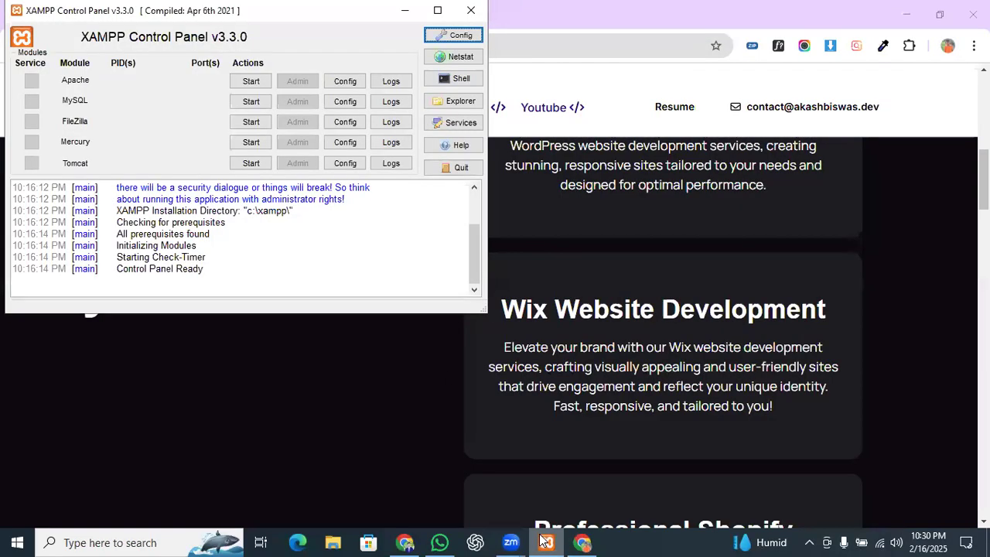
{"action": "left_click", "coordinate": [546, 542]}
{"action": "left_click", "coordinate": [210, 15]}
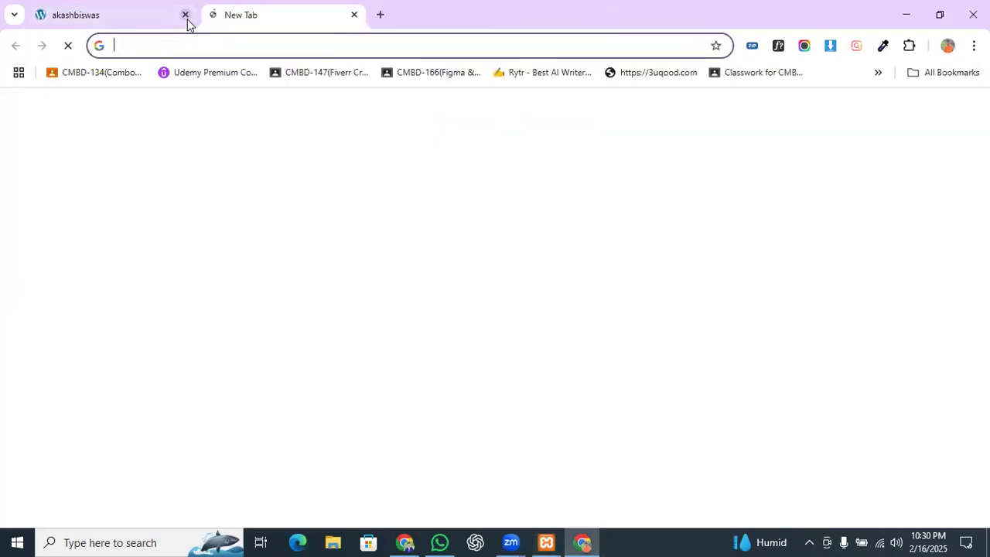
{"action": "left_click", "coordinate": [185, 17]}
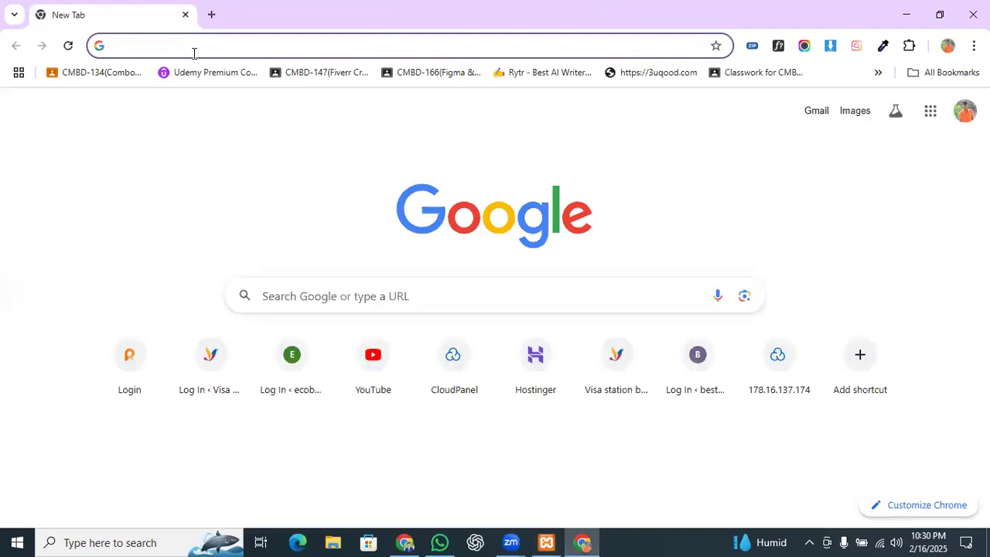
{"action": "left_click", "coordinate": [188, 44]}
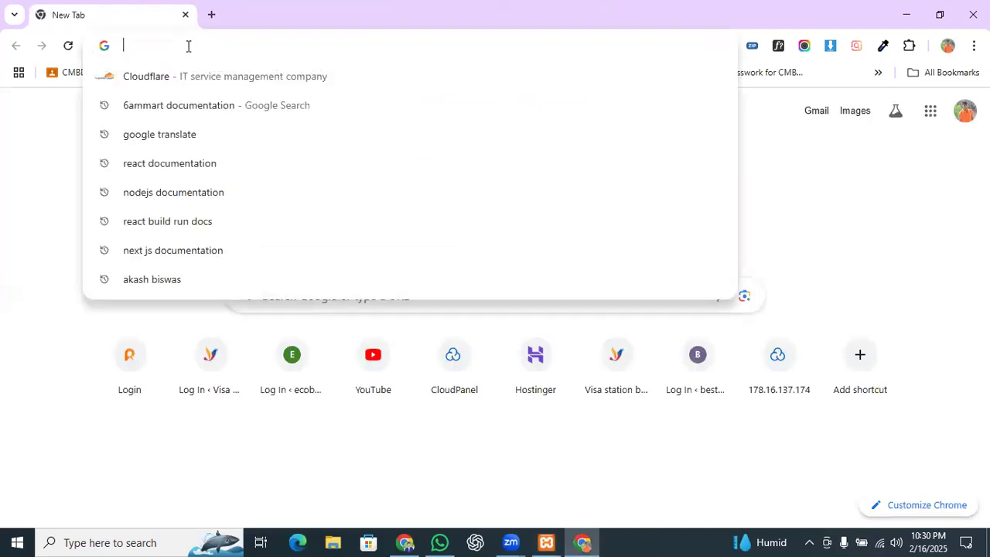
{"action": "left_click", "coordinate": [546, 541]}
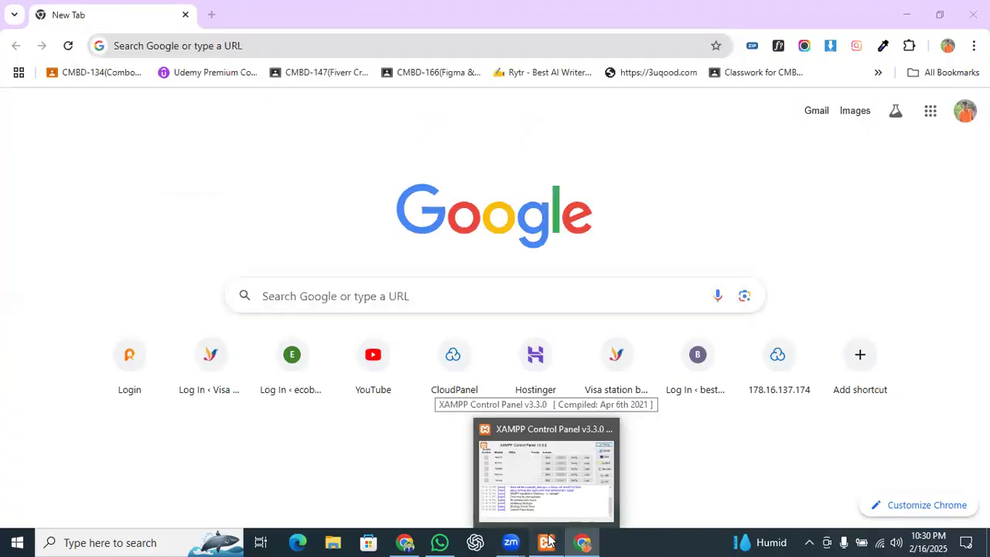
{"action": "left_click", "coordinate": [404, 10]}
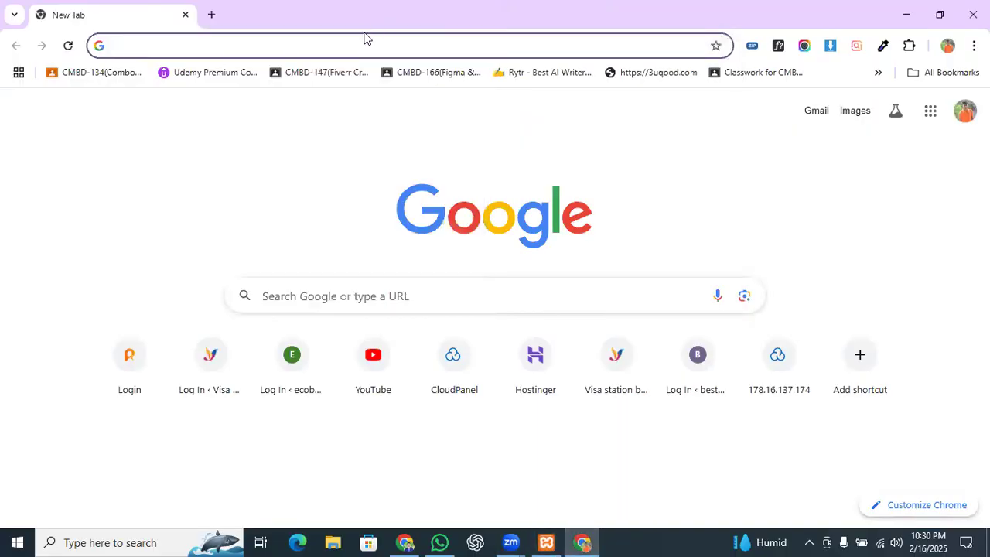
Step: Search 'xampp download' and open apachefriends.org's page listing installers 8.0.30, 8.1.25 and 8.2.12
{"action": "left_click", "coordinate": [363, 41]}
{"action": "type", "text": "xam"}
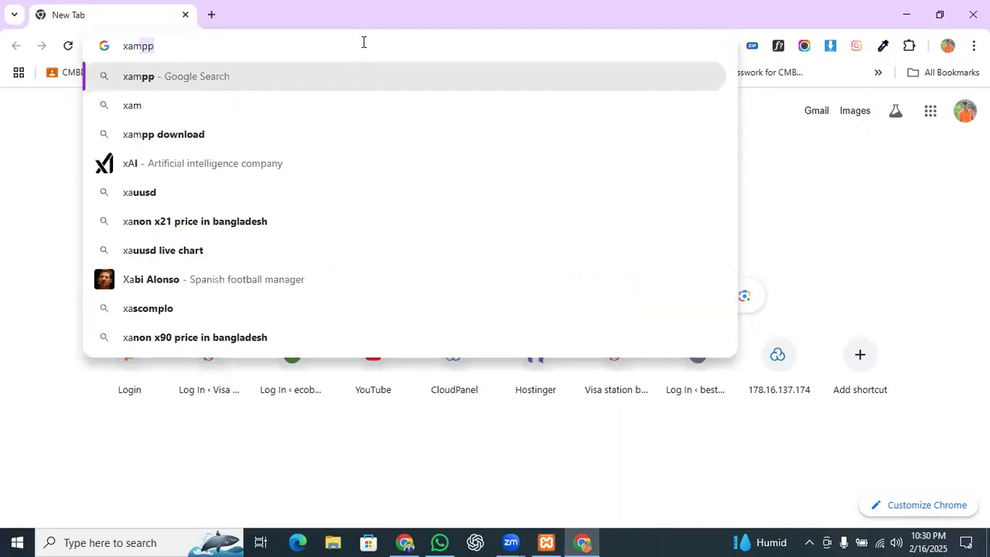
{"action": "type", "text": "pp down"}
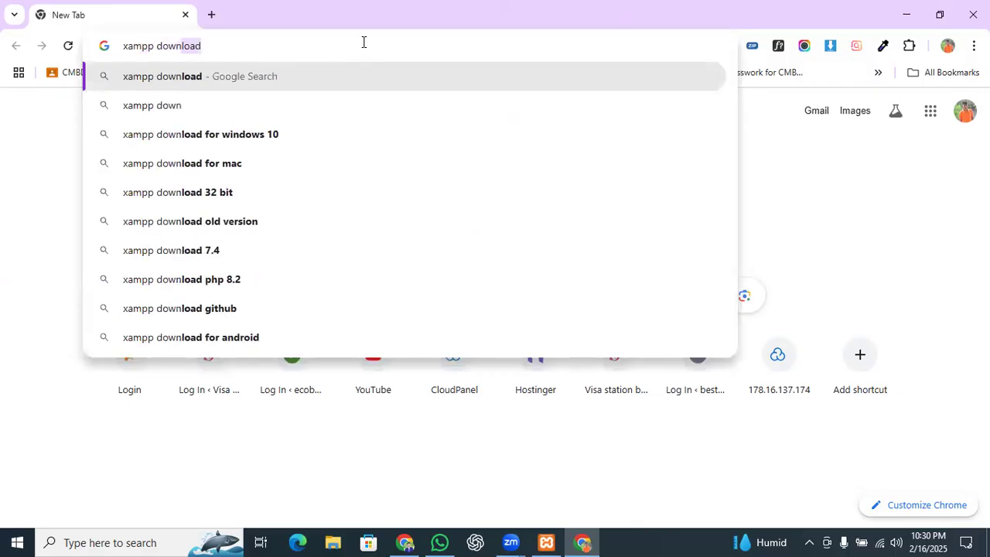
{"action": "key", "text": "Return"}
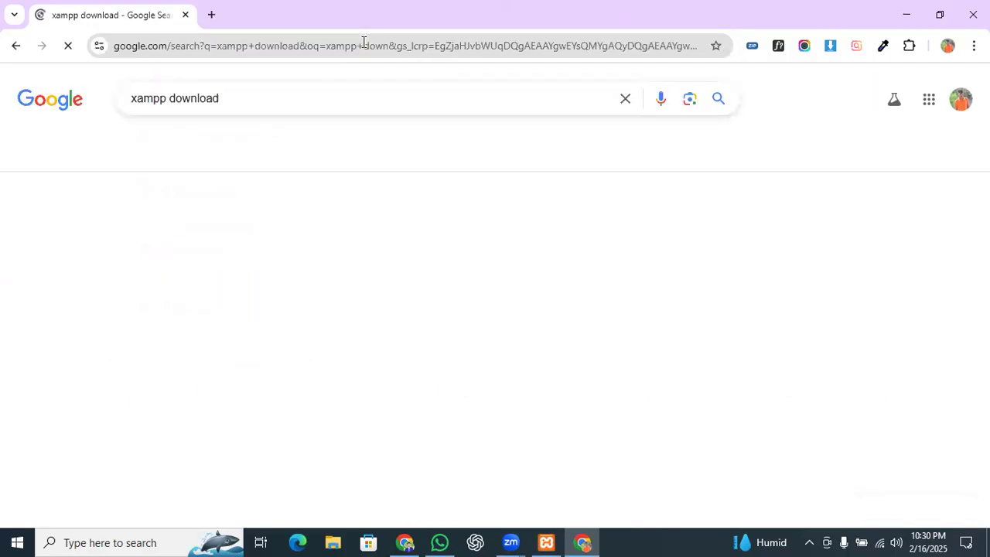
{"action": "left_click", "coordinate": [197, 229]}
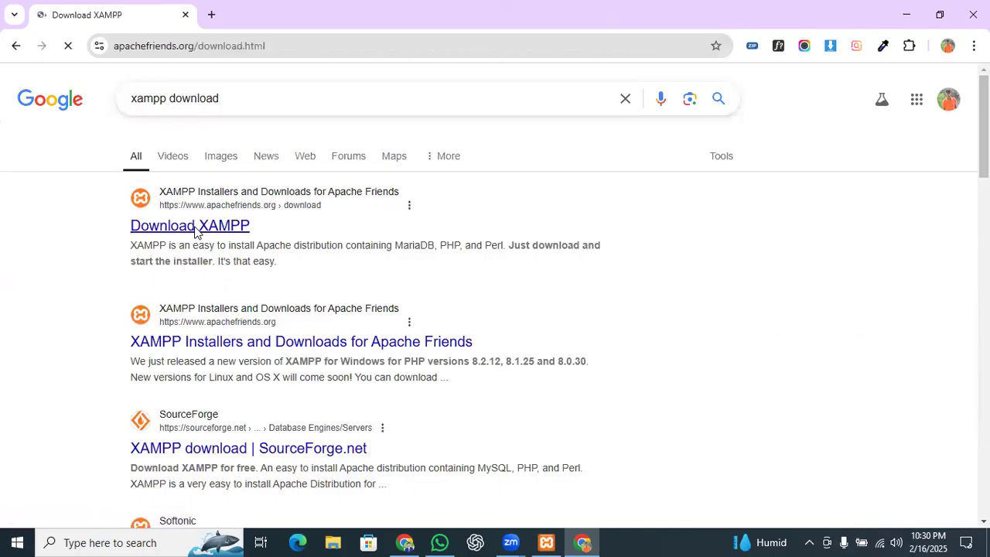
{"action": "scroll", "coordinate": [378, 271], "scroll_direction": "down", "scroll_amount": 1}
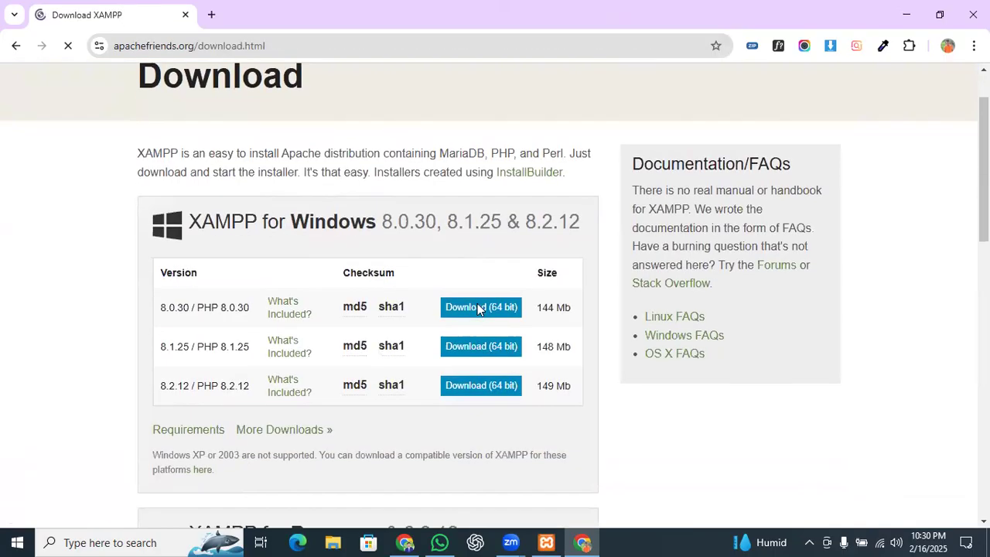
{"action": "scroll", "coordinate": [212, 323], "scroll_direction": "down", "scroll_amount": 1}
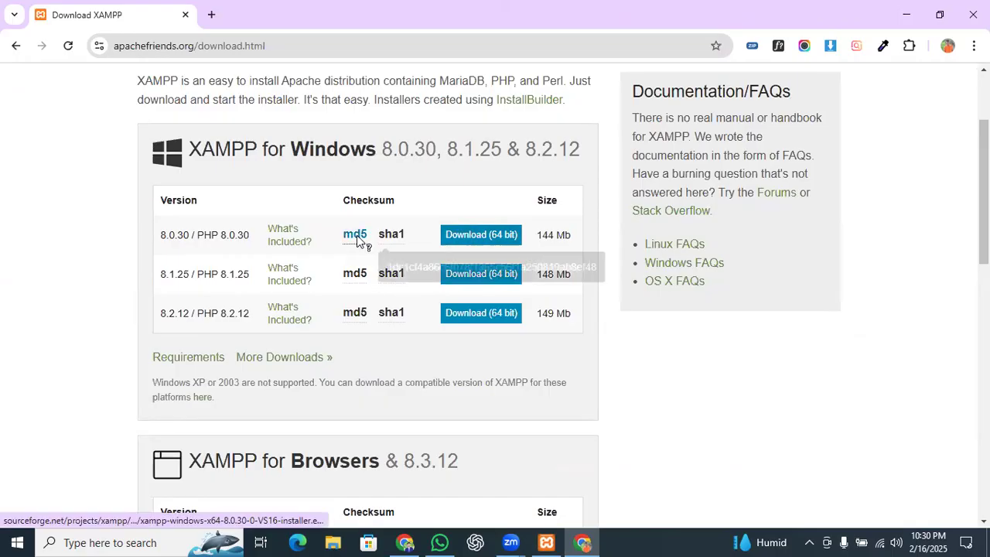
{"action": "scroll", "coordinate": [356, 253], "scroll_direction": "down", "scroll_amount": 2}
{"action": "scroll", "coordinate": [363, 252], "scroll_direction": "down", "scroll_amount": 1}
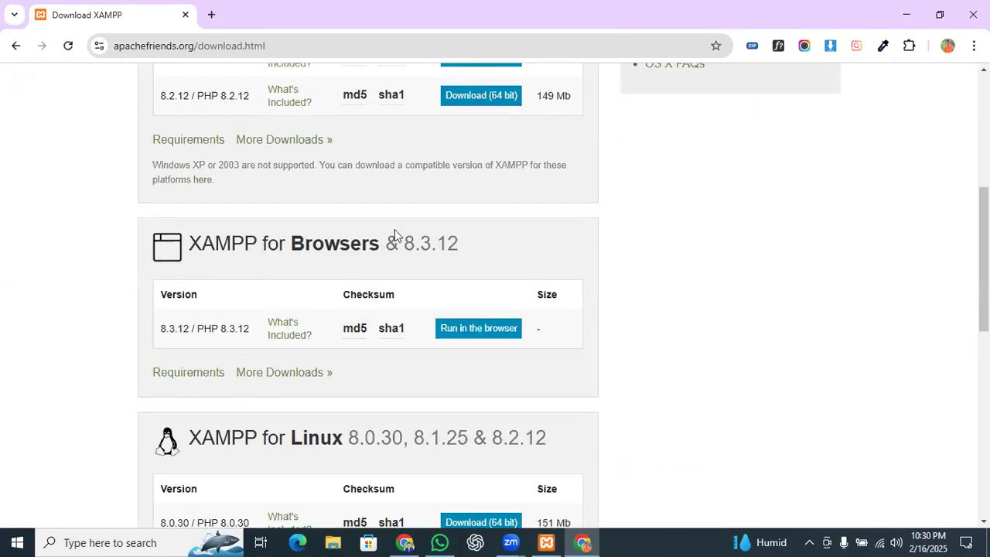
{"action": "scroll", "coordinate": [395, 229], "scroll_direction": "up", "scroll_amount": 5}
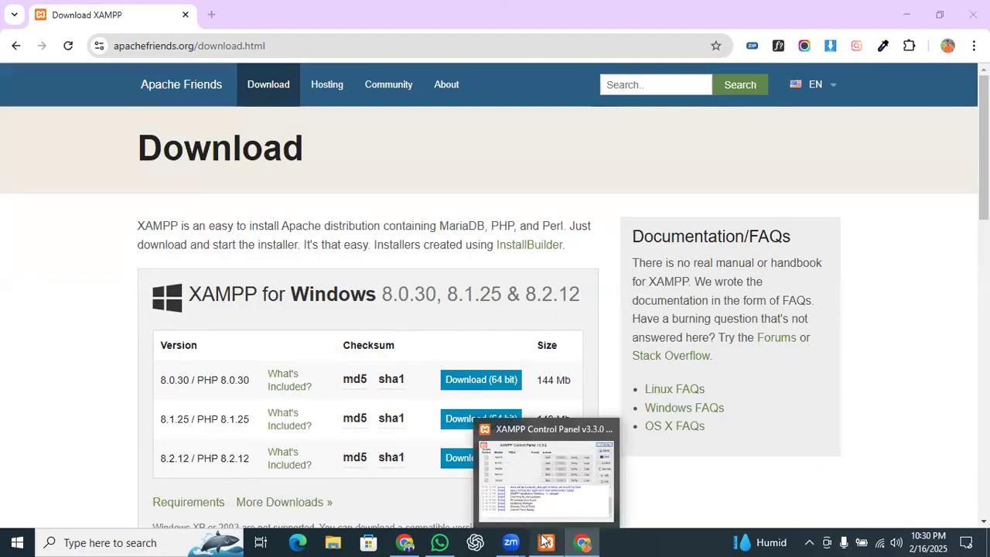
Step: Start MySQL (port 3306) and Apache (ports 80, 443), allowing both through the firewall
{"action": "left_click", "coordinate": [545, 479]}
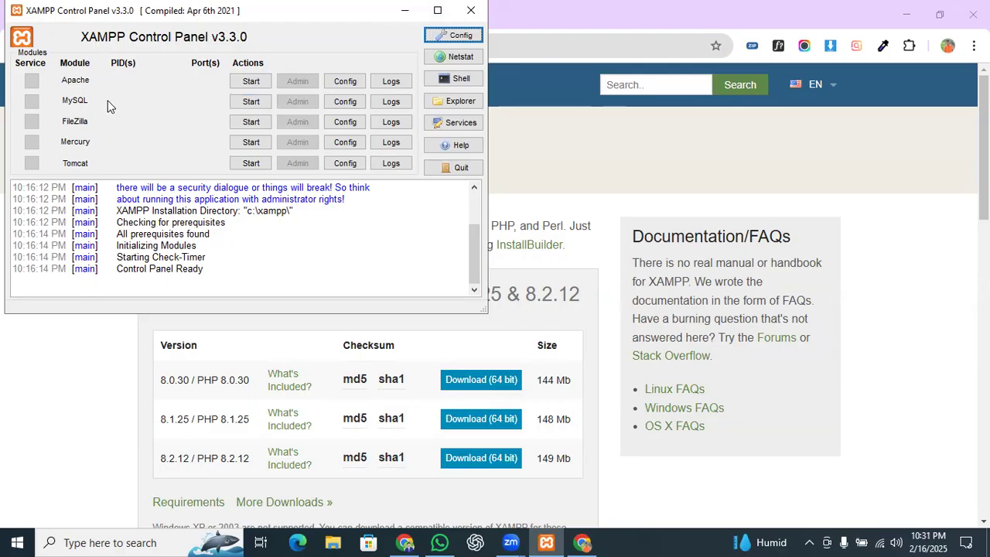
{"action": "left_click", "coordinate": [252, 102]}
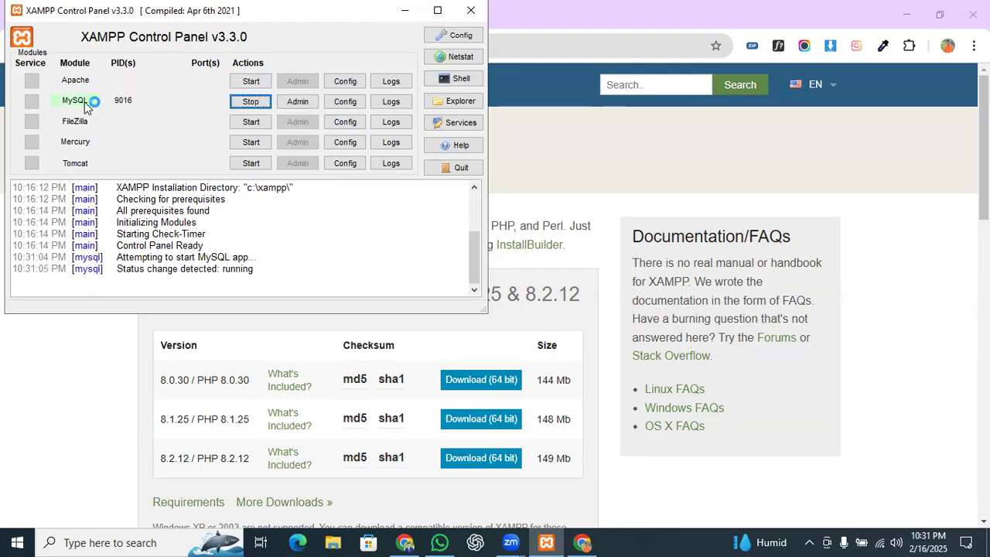
{"action": "left_click", "coordinate": [259, 80]}
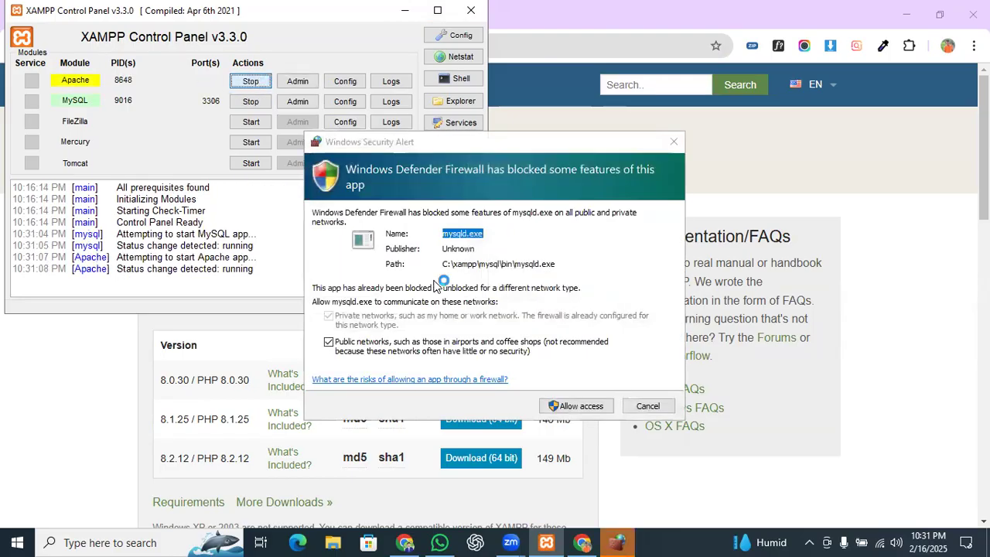
{"action": "left_click", "coordinate": [581, 408]}
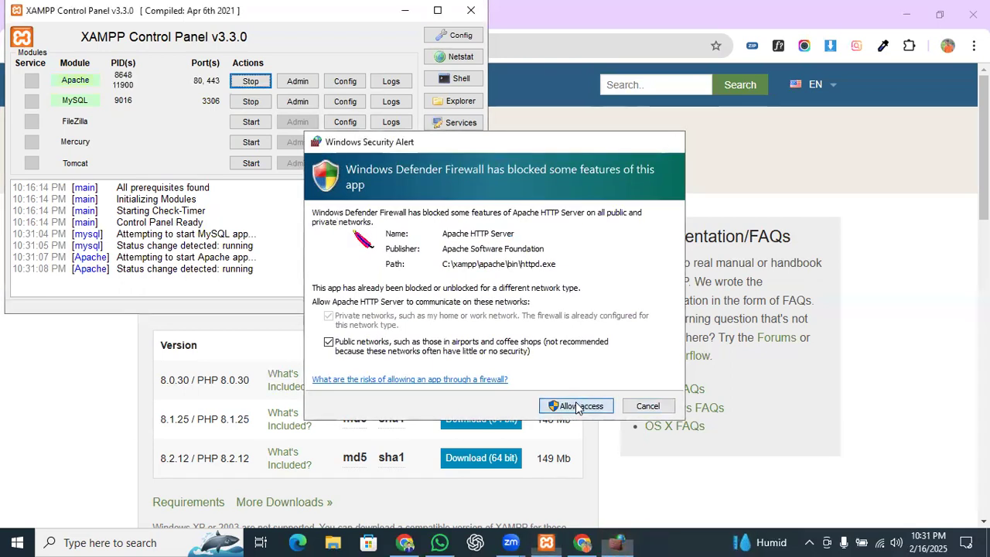
{"action": "left_click", "coordinate": [576, 406]}
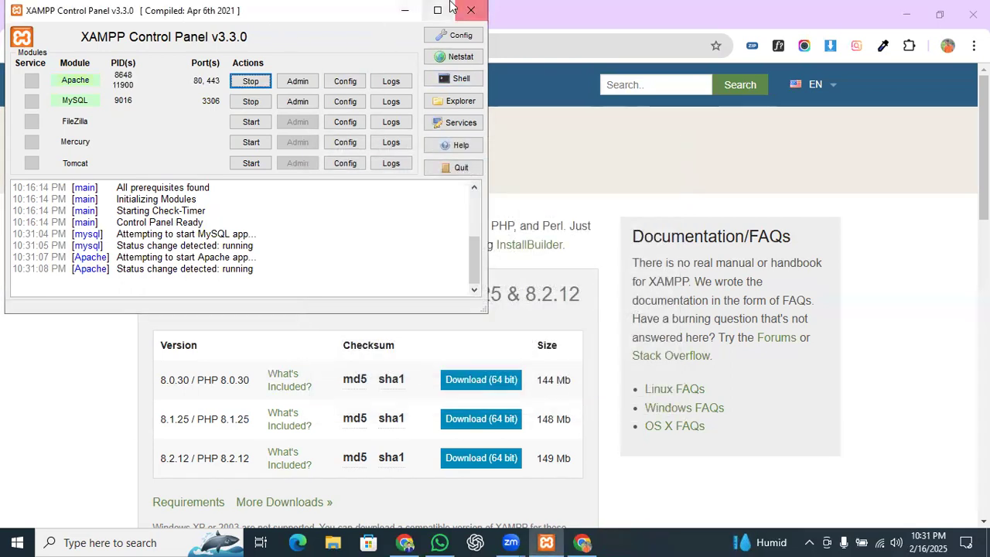
Step: Minimize XAMPP and load wordpress.org in a new tab by typing 'word'
{"action": "left_click", "coordinate": [404, 10]}
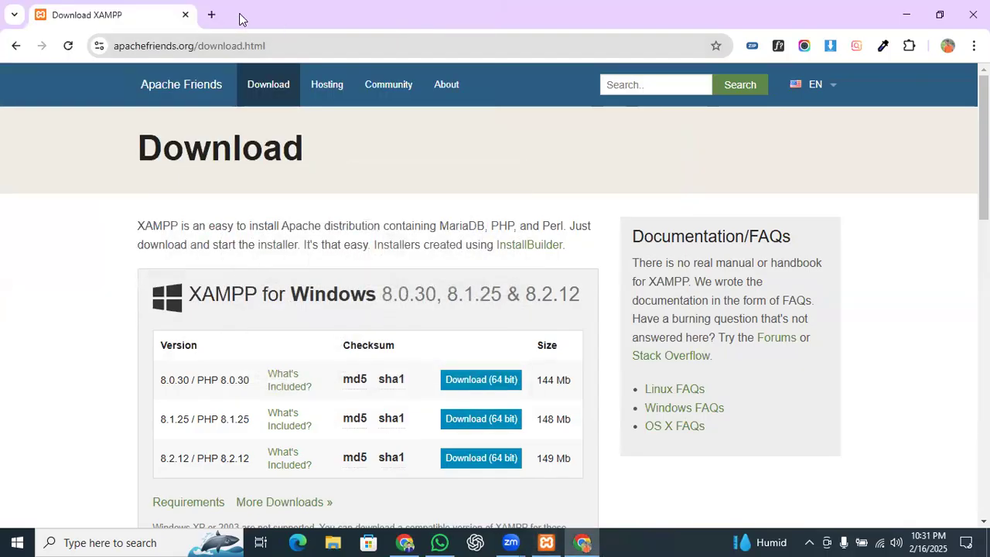
{"action": "left_click", "coordinate": [211, 15]}
{"action": "left_click", "coordinate": [254, 40]}
{"action": "type", "text": "word"}
{"action": "key", "text": "Return"}
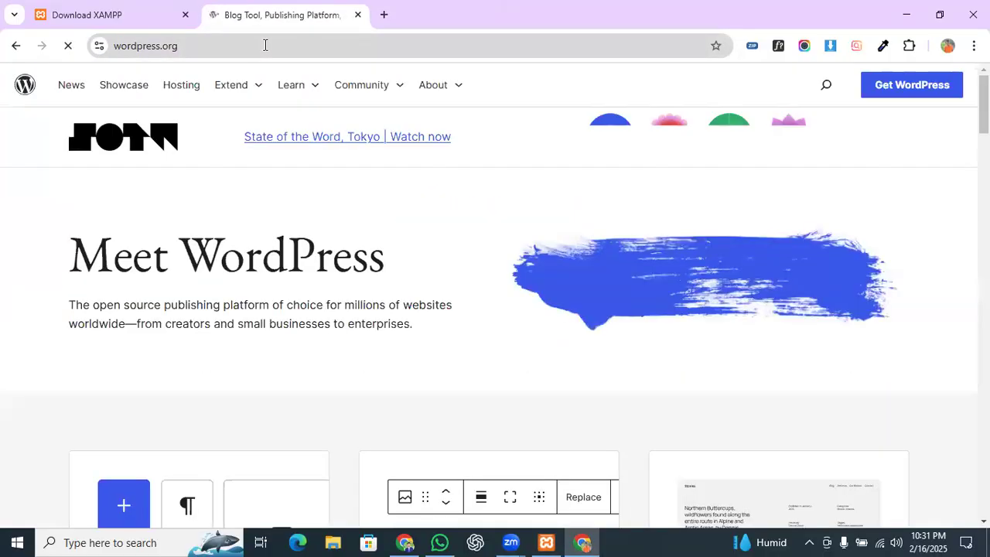
Step: Clear the address bar and reload wordpress.org by retyping 'word'
{"action": "left_click", "coordinate": [223, 38]}
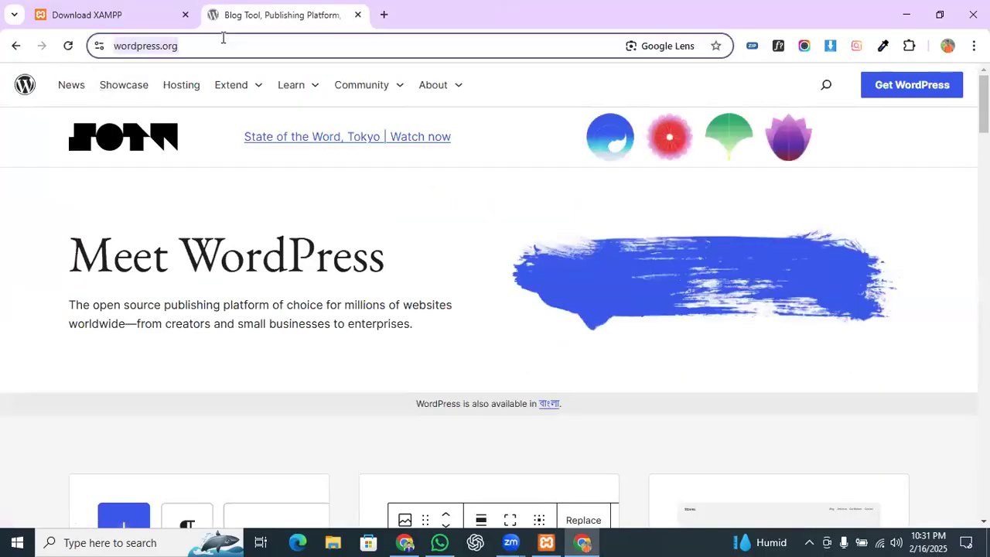
{"action": "left_click", "coordinate": [235, 40]}
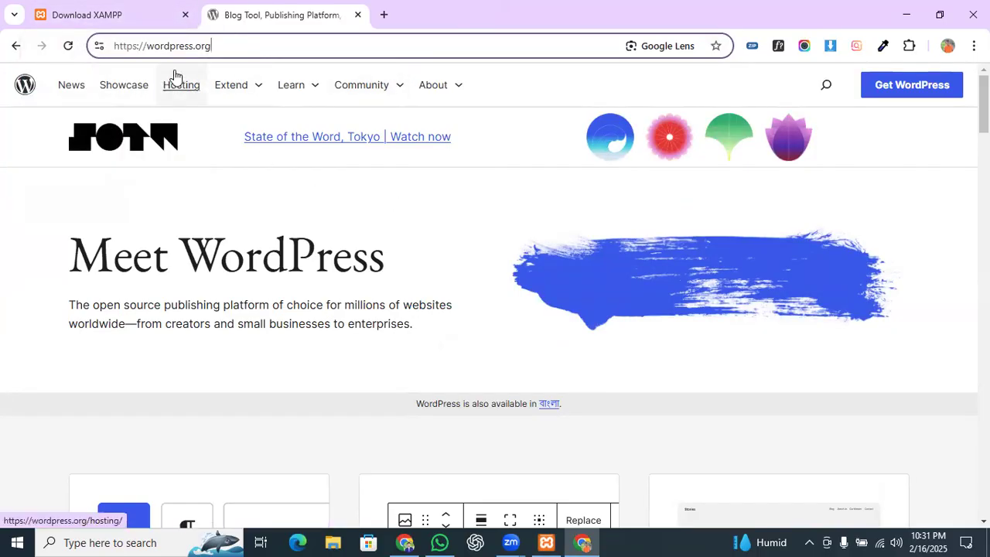
{"action": "scroll", "coordinate": [516, 215], "scroll_direction": "down", "scroll_amount": 3}
{"action": "scroll", "coordinate": [516, 214], "scroll_direction": "up", "scroll_amount": 3}
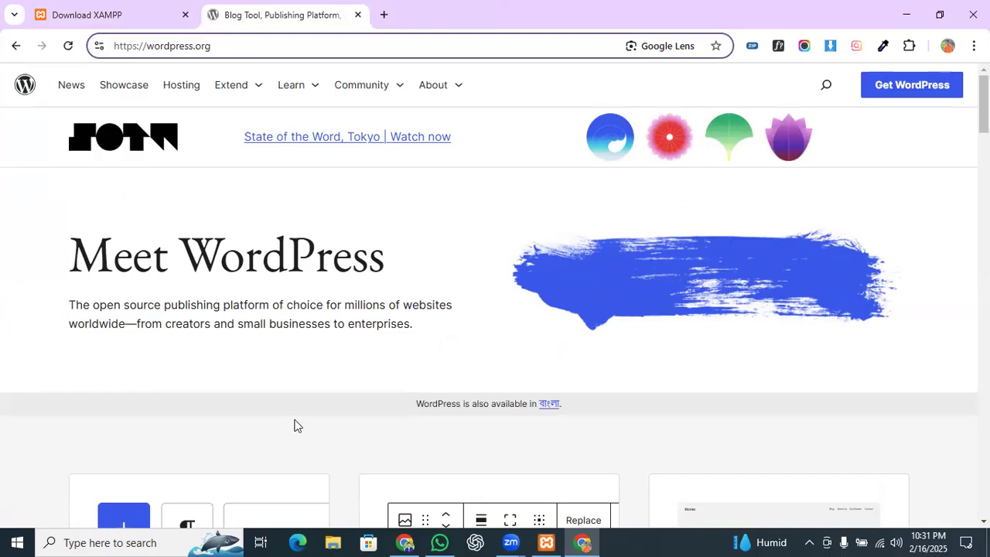
{"action": "scroll", "coordinate": [495, 341], "scroll_direction": "down", "scroll_amount": 2}
{"action": "scroll", "coordinate": [487, 333], "scroll_direction": "up", "scroll_amount": 2}
{"action": "left_click", "coordinate": [258, 44]}
{"action": "left_click", "coordinate": [258, 43]}
{"action": "key", "text": "ctrl+a"}
{"action": "key", "text": "BackSpace"}
{"action": "type", "text": "word"}
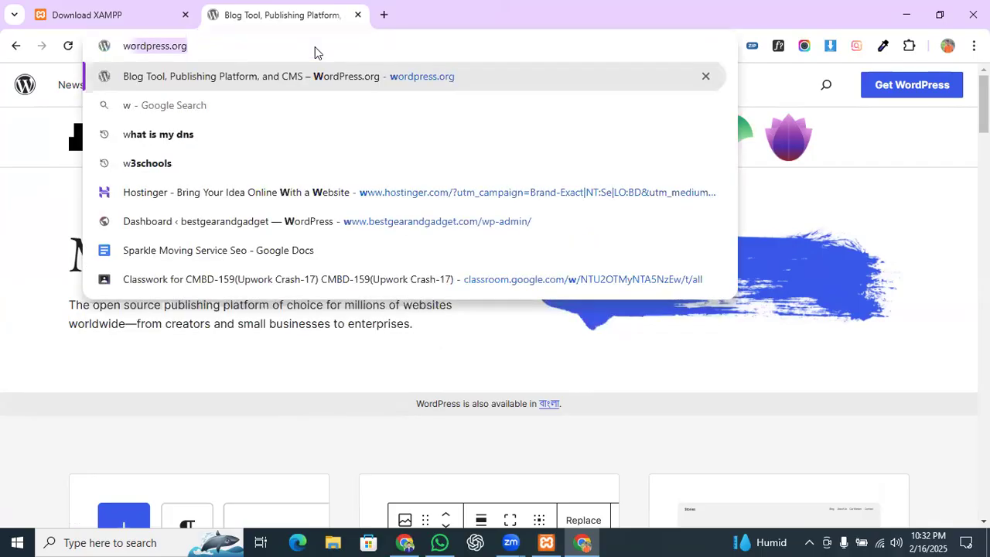
{"action": "key", "text": "Return"}
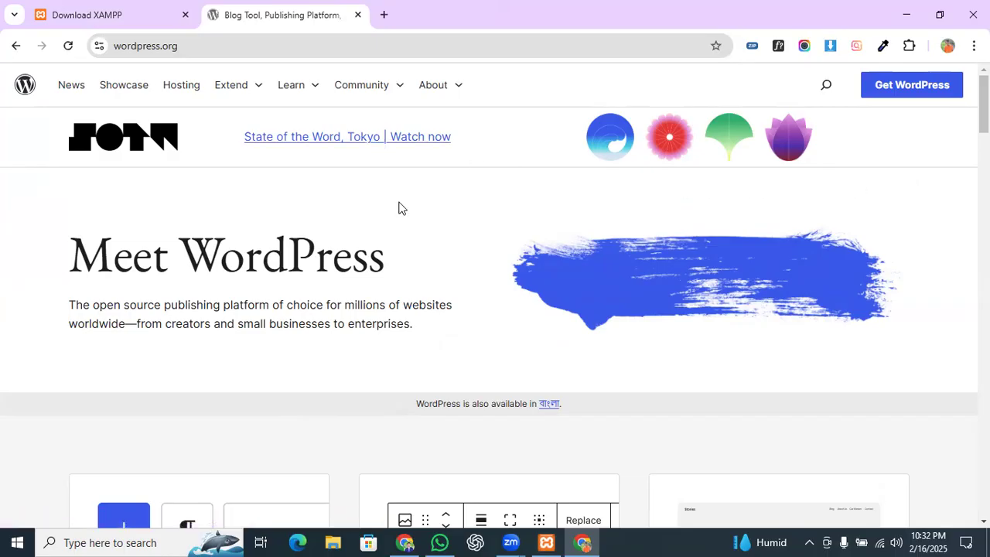
{"action": "left_click", "coordinate": [383, 15]}
Step: Search 'how many website in the world with wordpress' and highlight the 835 million sites figure
{"action": "left_click", "coordinate": [390, 38]}
{"action": "type", "text": "hwop"}
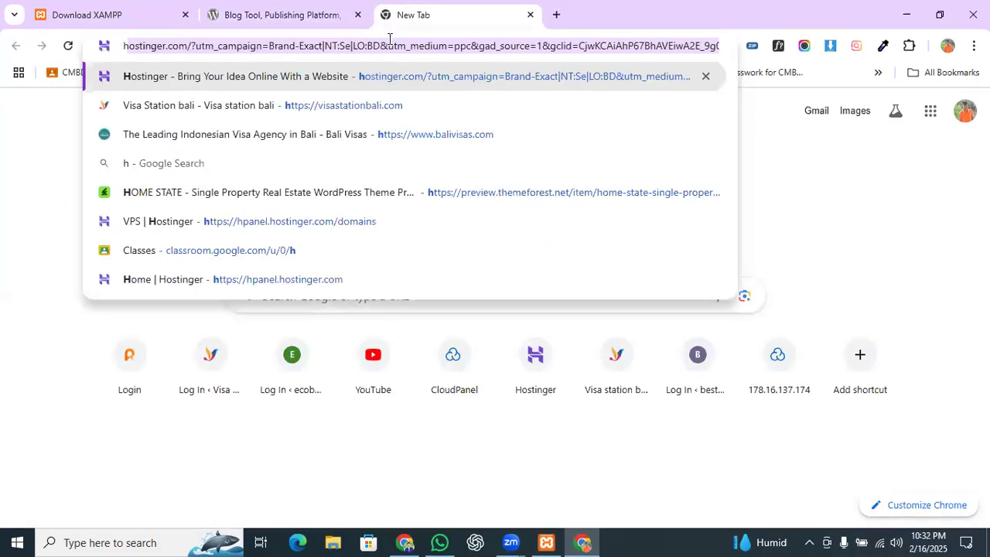
{"action": "key", "text": "BackSpace"}
{"action": "key", "text": "BackSpace"}
{"action": "key", "text": "BackSpace"}
{"action": "type", "text": "ow many"}
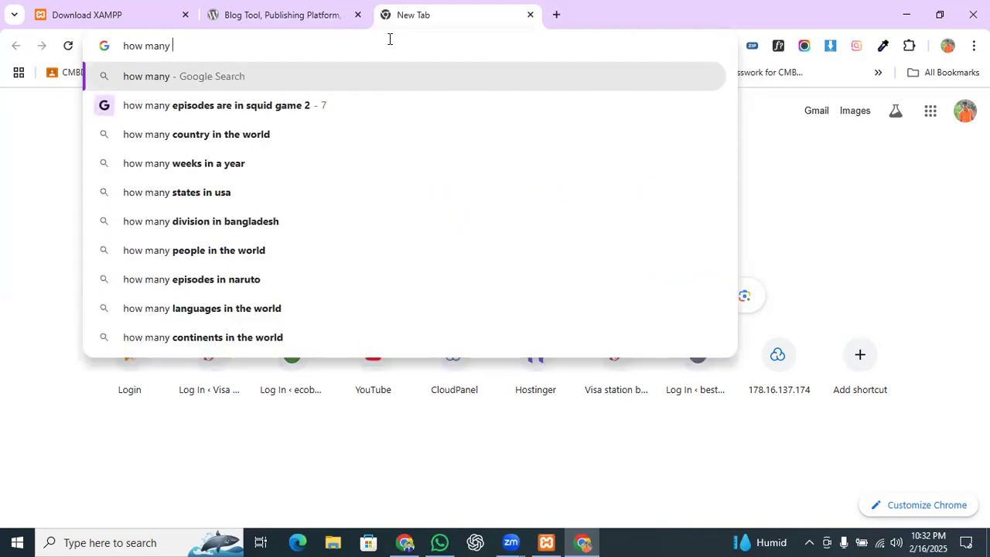
{"action": "type", "text": " webs"}
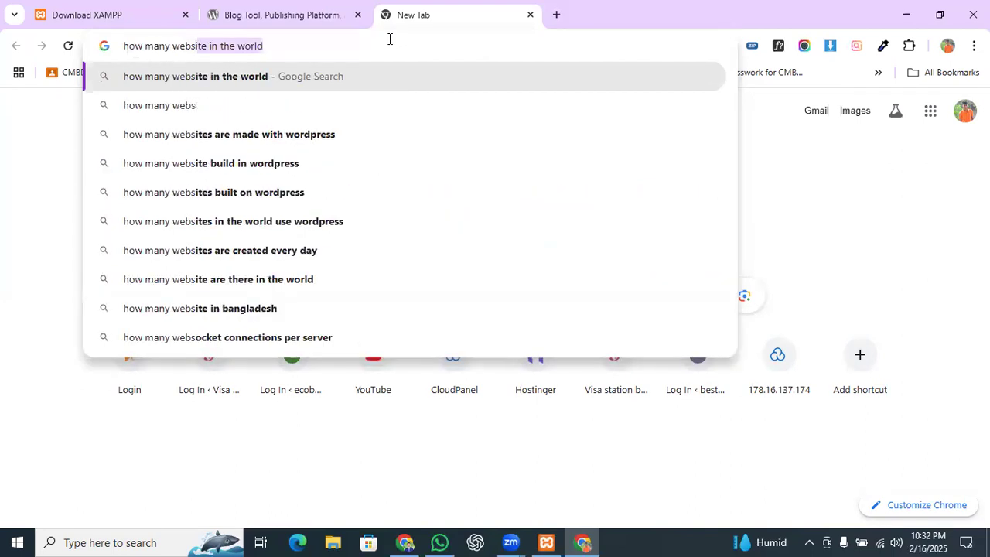
{"action": "key", "text": "Right"}
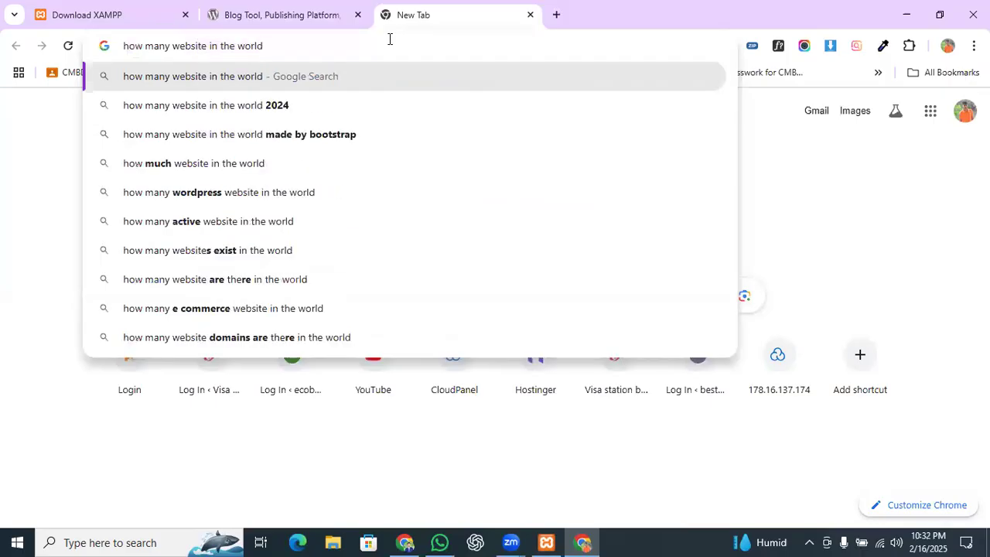
{"action": "type", "text": "with wordpress"}
{"action": "key", "text": "Return"}
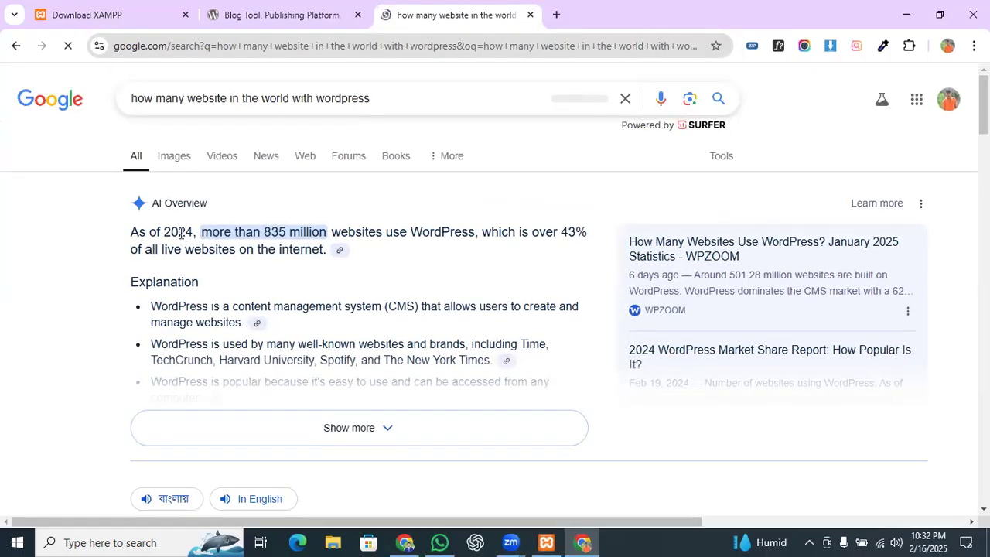
{"action": "left_click_drag", "start_coordinate": [261, 232], "coordinate": [588, 240]}
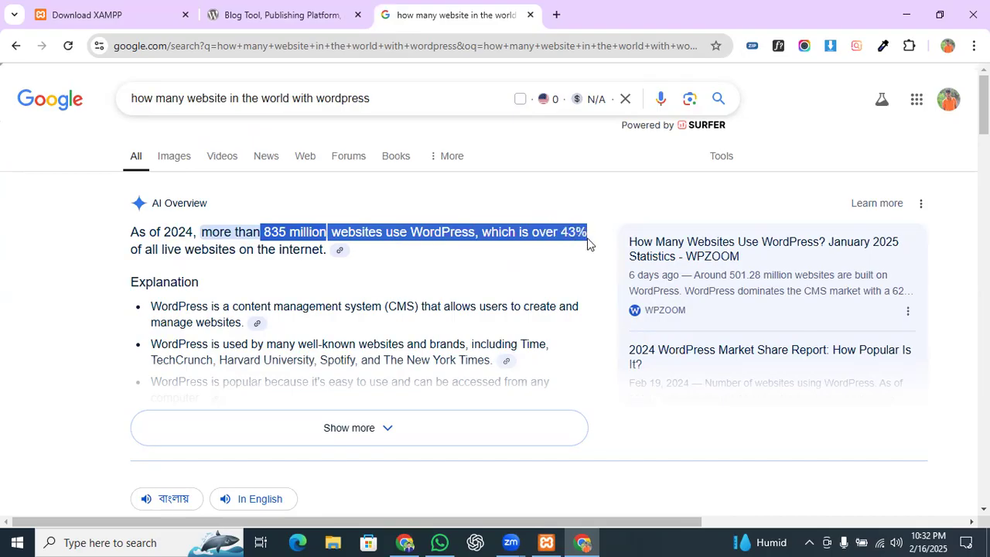
{"action": "scroll", "coordinate": [313, 270], "scroll_direction": "down", "scroll_amount": 1}
{"action": "scroll", "coordinate": [290, 221], "scroll_direction": "up", "scroll_amount": 1}
Step: Close the Google results tab and go to wordpress.org's Get WordPress page
{"action": "left_click", "coordinate": [530, 15]}
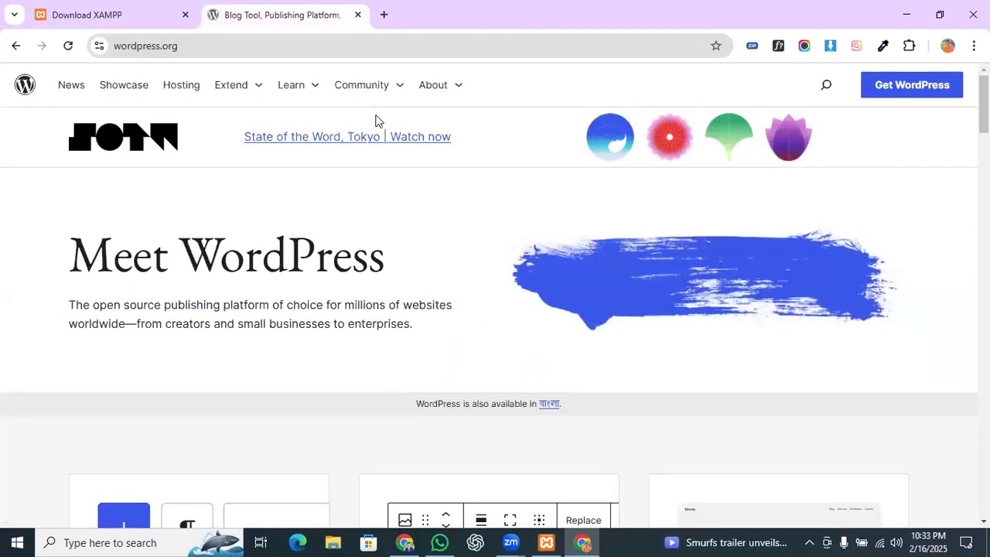
{"action": "left_click", "coordinate": [290, 49]}
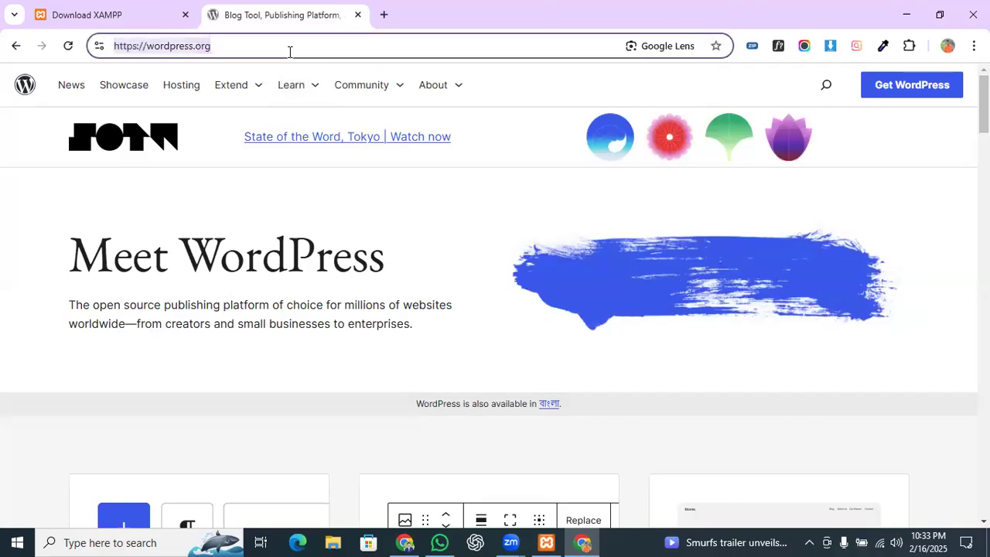
{"action": "double_click", "coordinate": [255, 42]}
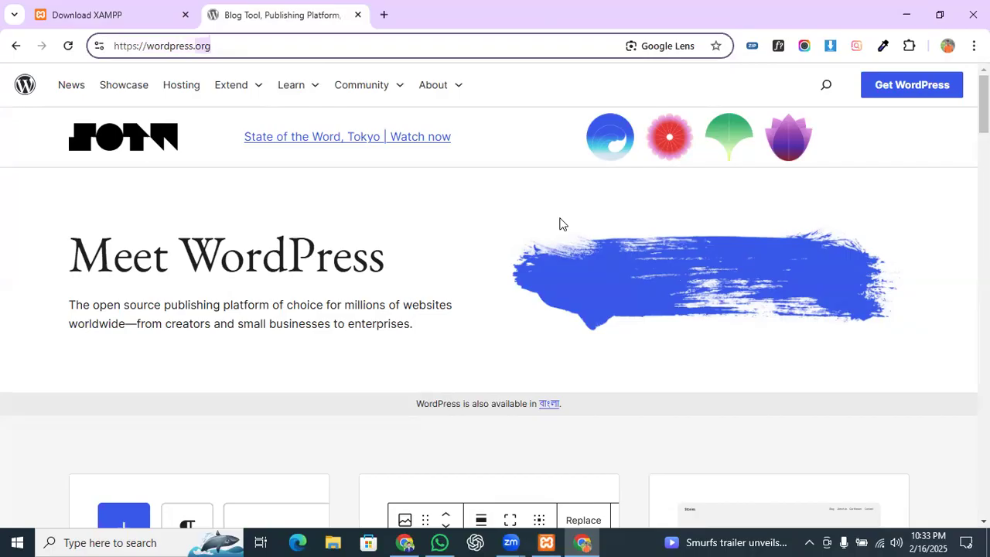
{"action": "left_click", "coordinate": [920, 84]}
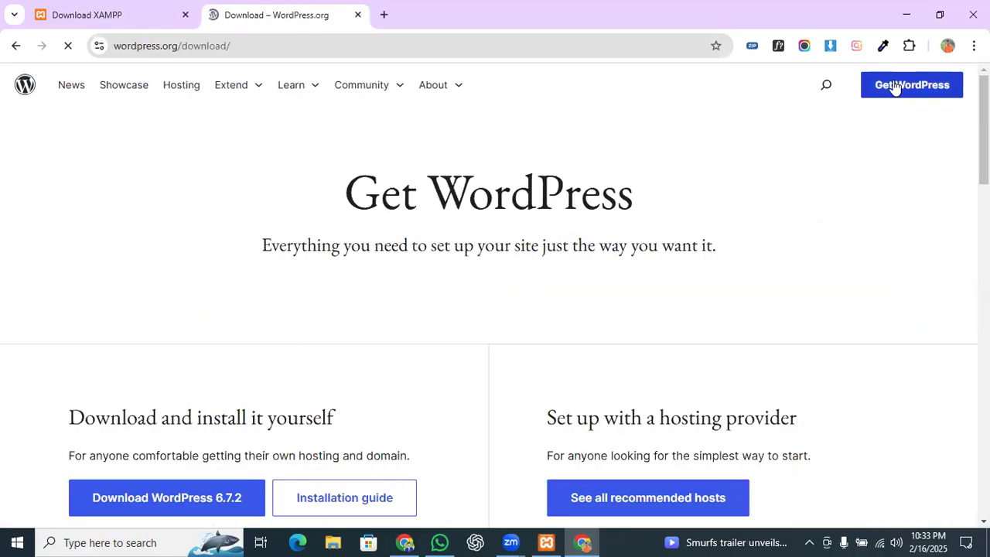
Step: Check the MySQL requirement and download WordPress 6.7.2, closing the thank-you popup
{"action": "scroll", "coordinate": [422, 379], "scroll_direction": "down", "scroll_amount": 2}
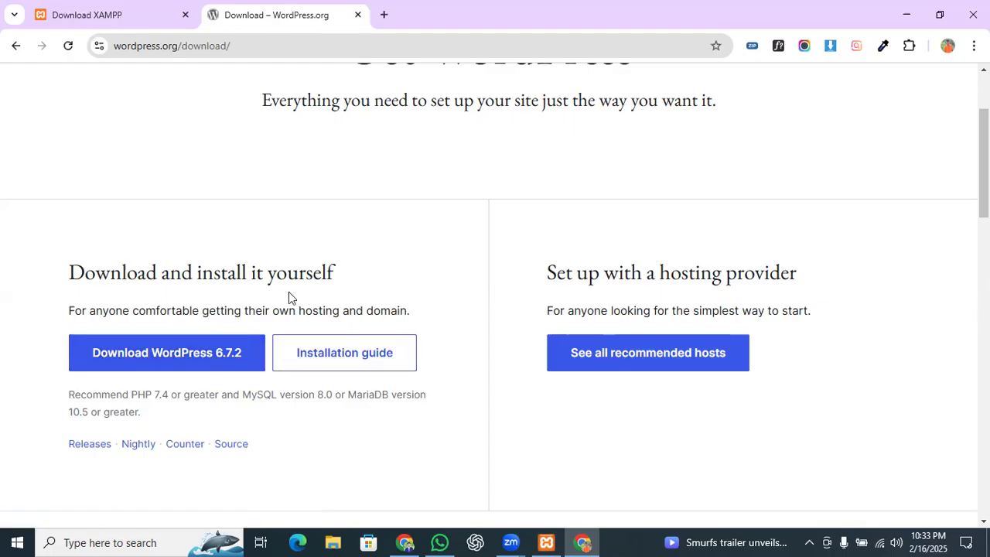
{"action": "left_click_drag", "start_coordinate": [239, 396], "coordinate": [193, 423]}
{"action": "left_click", "coordinate": [177, 413]}
{"action": "left_click", "coordinate": [142, 353]}
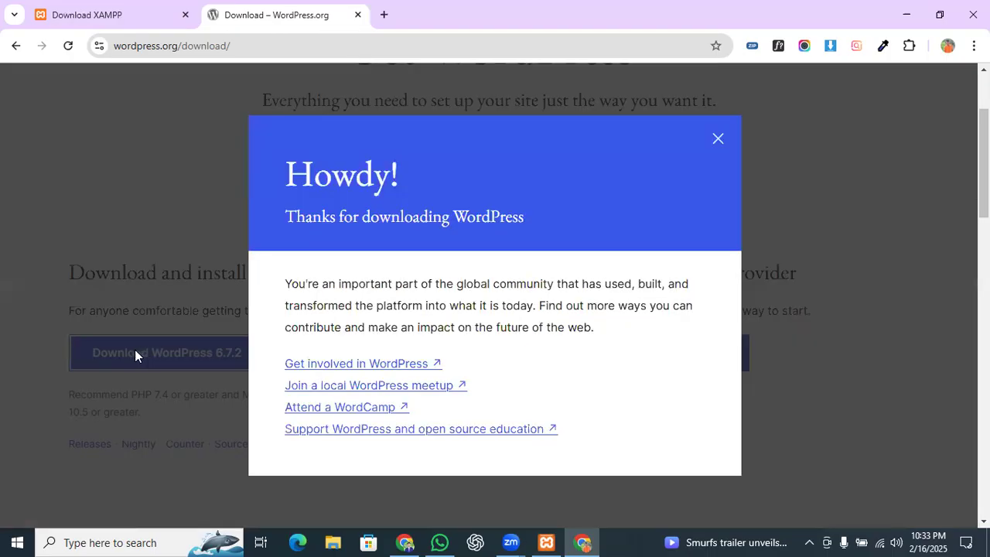
{"action": "scroll", "coordinate": [422, 353], "scroll_direction": "down", "scroll_amount": 2}
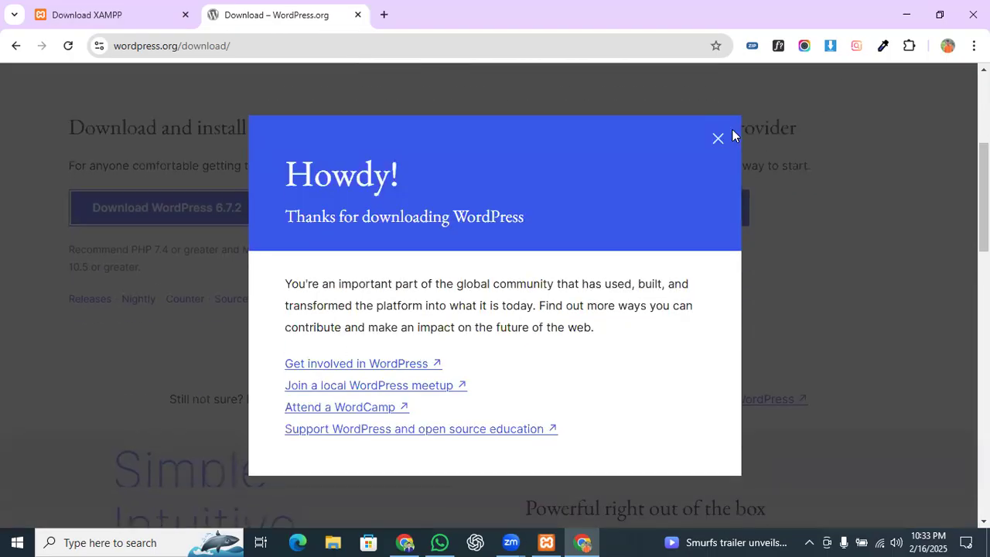
{"action": "left_click", "coordinate": [802, 93]}
{"action": "left_click", "coordinate": [181, 208]}
Step: Cancel the duplicate wordpress-6.7.2.zip download and confirm wordpress-6.7.2 (1).zip is downloading
{"action": "scroll", "coordinate": [398, 227], "scroll_direction": "down", "scroll_amount": 2}
{"action": "scroll", "coordinate": [387, 221], "scroll_direction": "up", "scroll_amount": 1}
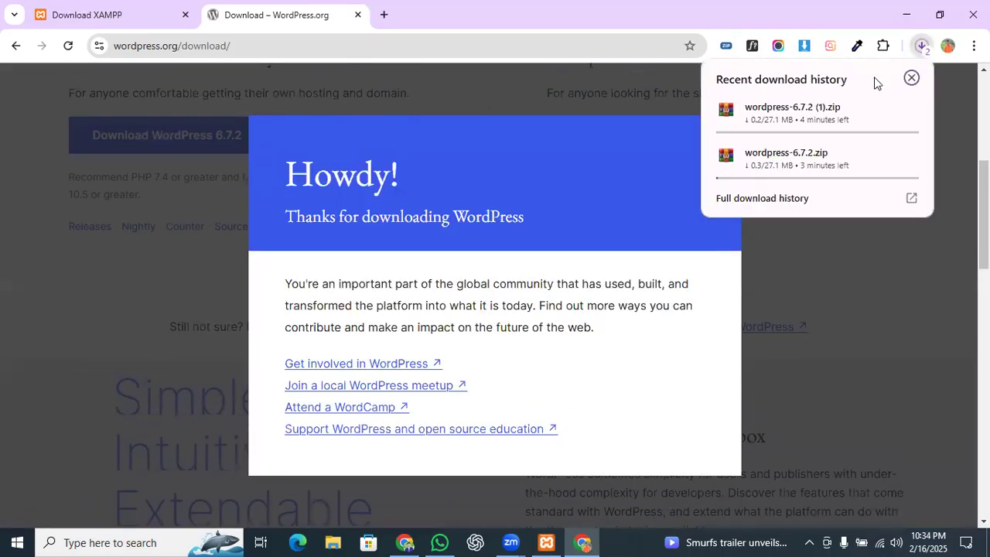
{"action": "left_click", "coordinate": [909, 157]}
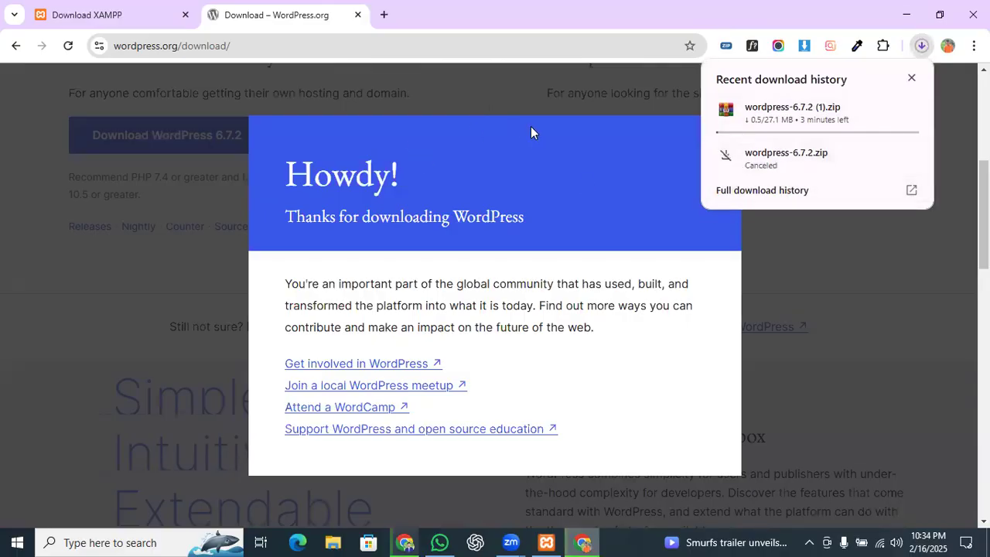
{"action": "left_click", "coordinate": [718, 140]}
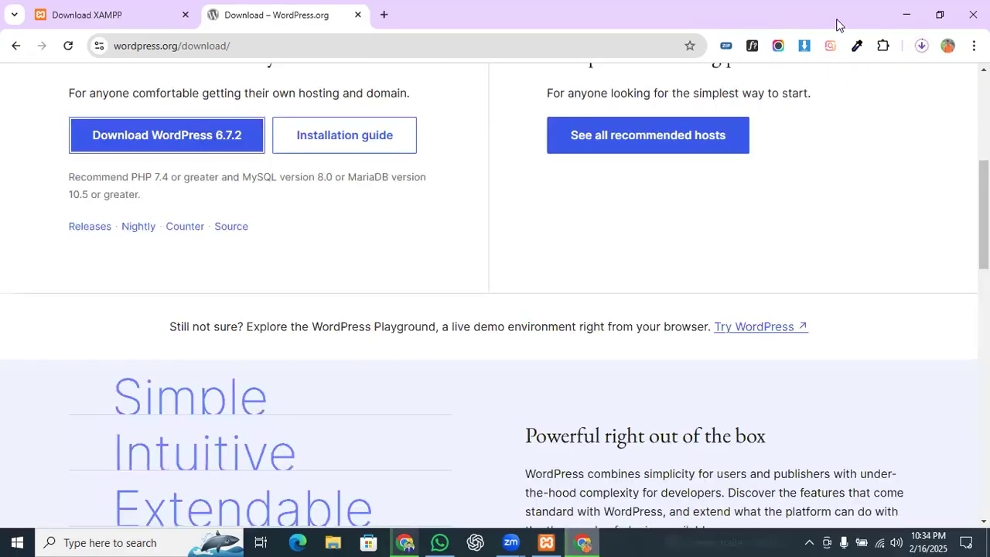
{"action": "left_click", "coordinate": [921, 47]}
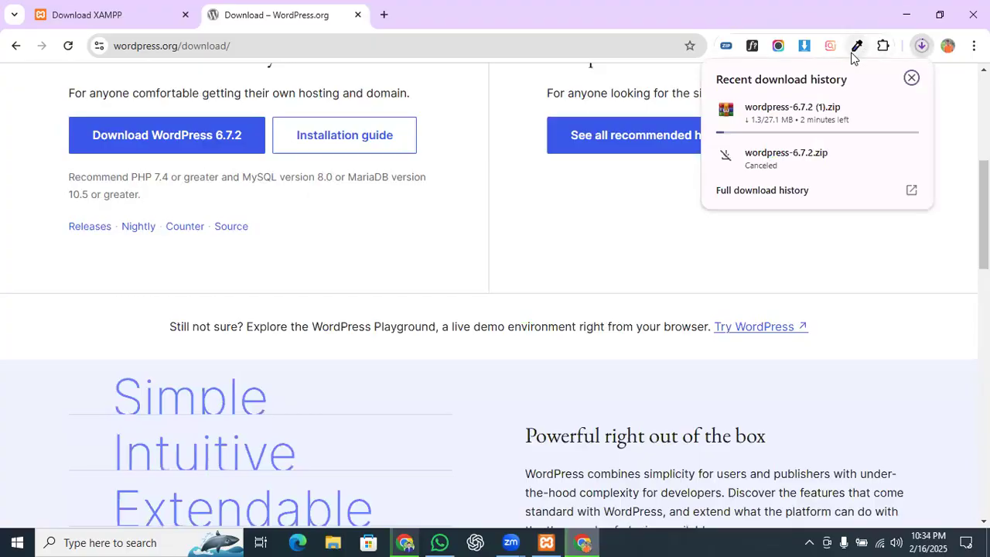
{"action": "left_click", "coordinate": [247, 7]}
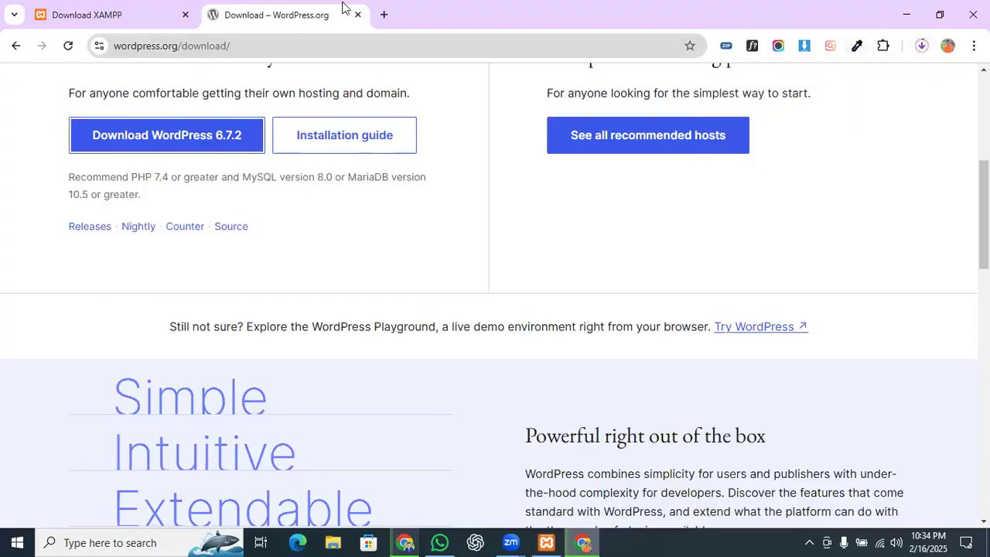
Step: Search 'wp reset plugin' in a new tab and open the WP Reset plugin page on wordpress.org
{"action": "left_click", "coordinate": [383, 15]}
{"action": "type", "text": "w"}
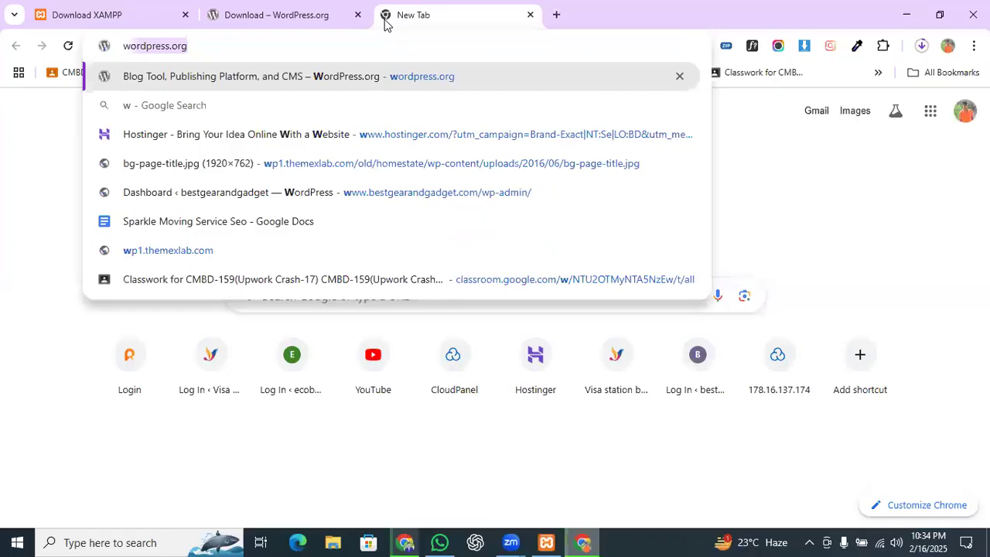
{"action": "key", "text": "Right"}
{"action": "key", "text": "BackSpace"}
{"action": "key", "text": "BackSpace"}
{"action": "key", "text": "BackSpace"}
{"action": "key", "text": "BackSpace"}
{"action": "key", "text": "BackSpace"}
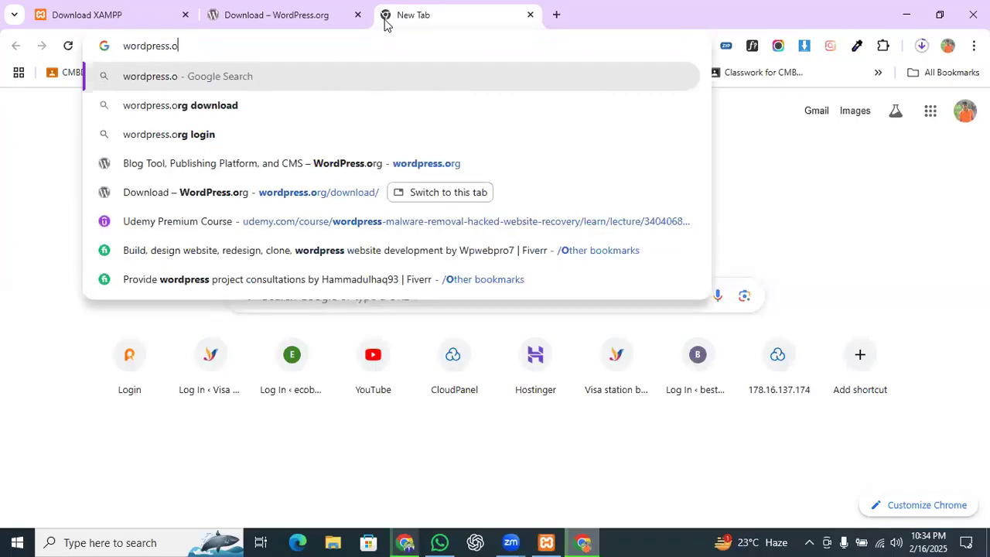
{"action": "key", "text": "BackSpace"}
{"action": "key", "text": "BackSpace"}
{"action": "key", "text": "BackSpace"}
{"action": "key", "text": "BackSpace"}
{"action": "key", "text": "BackSpace"}
{"action": "key", "text": "BackSpace"}
{"action": "key", "text": "BackSpace"}
{"action": "key", "text": "BackSpace"}
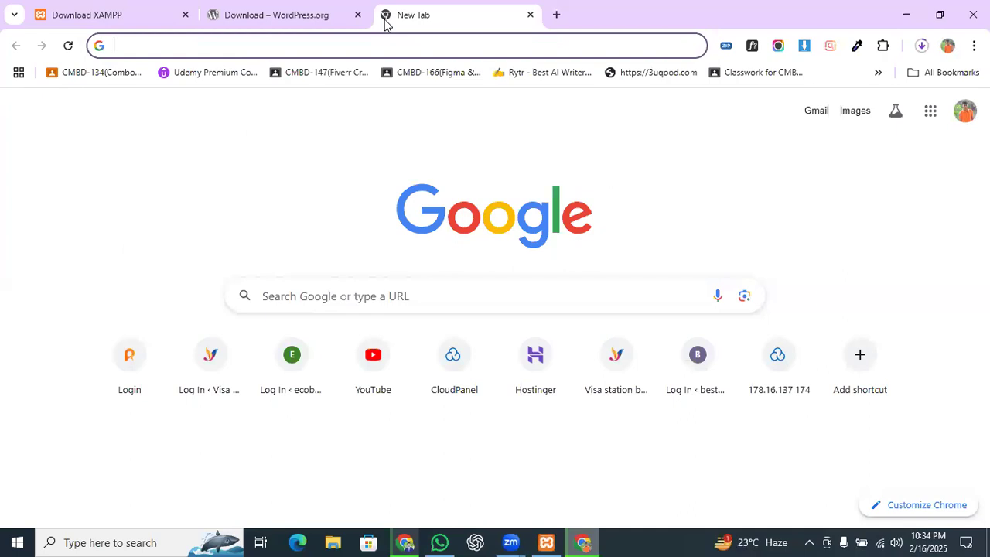
{"action": "type", "text": "wprest"}
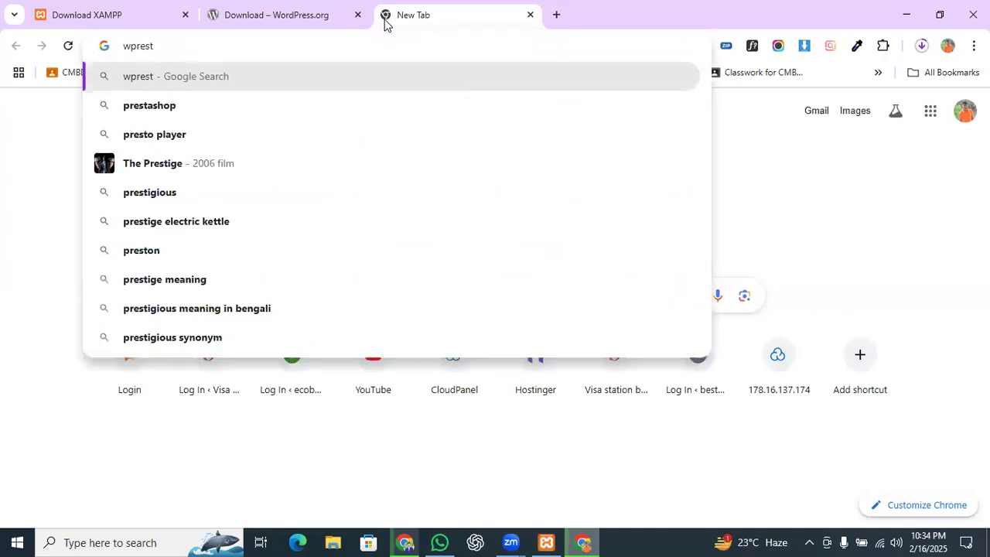
{"action": "key", "text": "BackSpace"}
{"action": "key", "text": "BackSpace"}
{"action": "key", "text": "BackSpace"}
{"action": "key", "text": "BackSpace"}
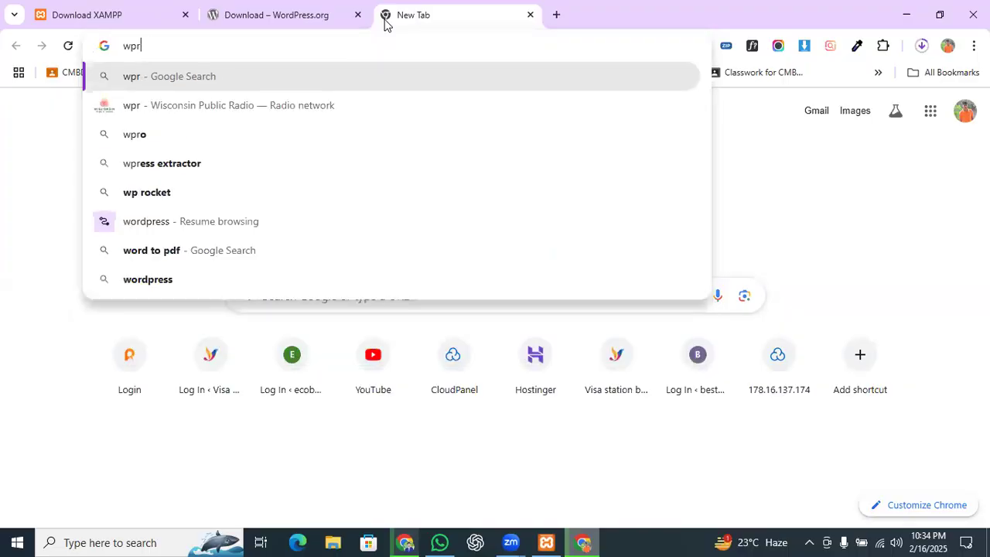
{"action": "type", "text": "re"}
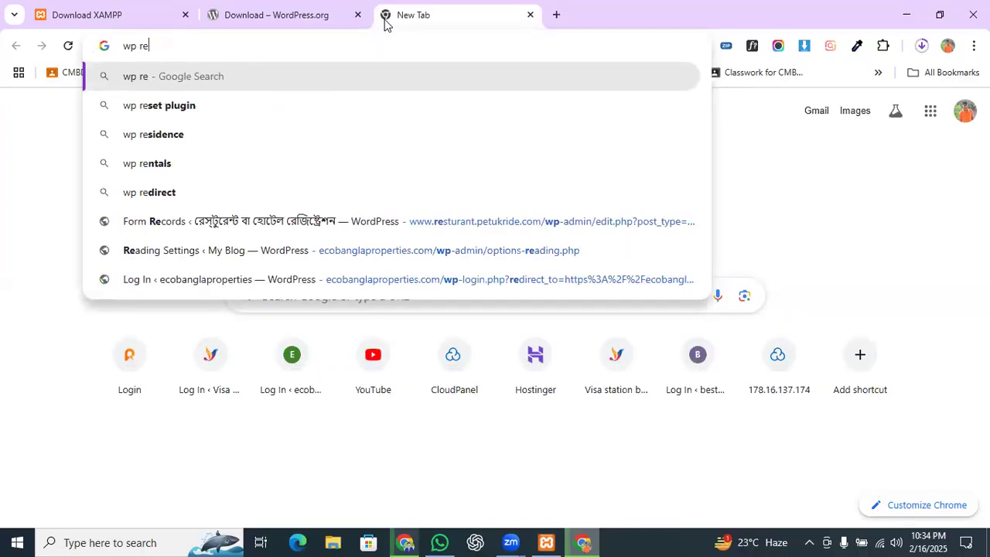
{"action": "left_click", "coordinate": [201, 106]}
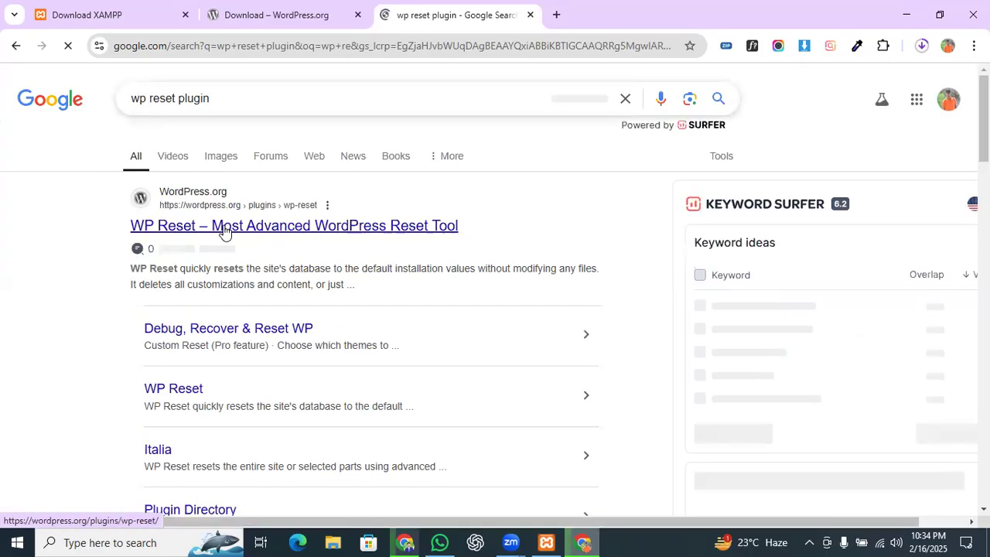
{"action": "left_click", "coordinate": [224, 230]}
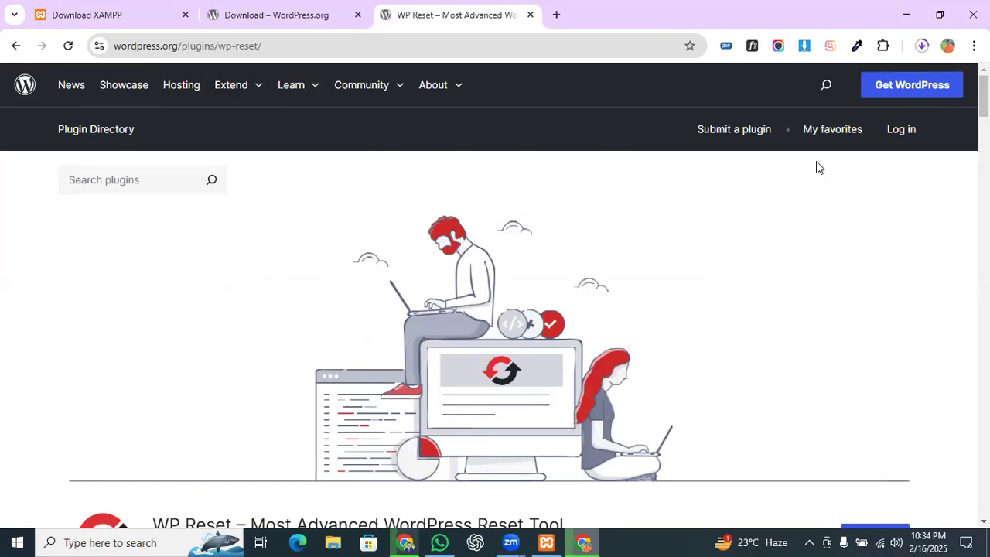
{"action": "scroll", "coordinate": [229, 162], "scroll_direction": "down", "scroll_amount": 3}
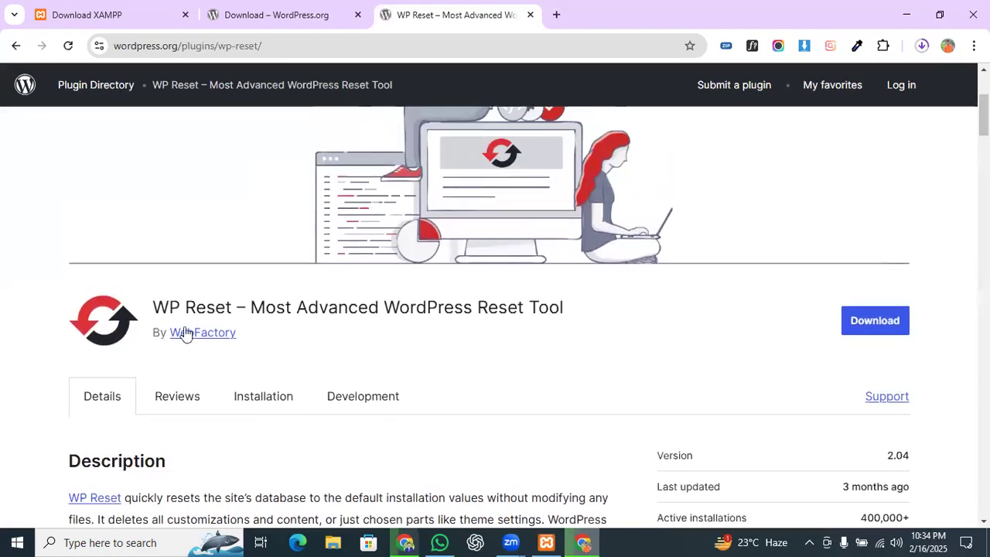
{"action": "scroll", "coordinate": [184, 331], "scroll_direction": "up", "scroll_amount": 3}
Step: Go from the WP Reset page to the WordPress.org Plugins directory and focus its search box
{"action": "left_click", "coordinate": [97, 131]}
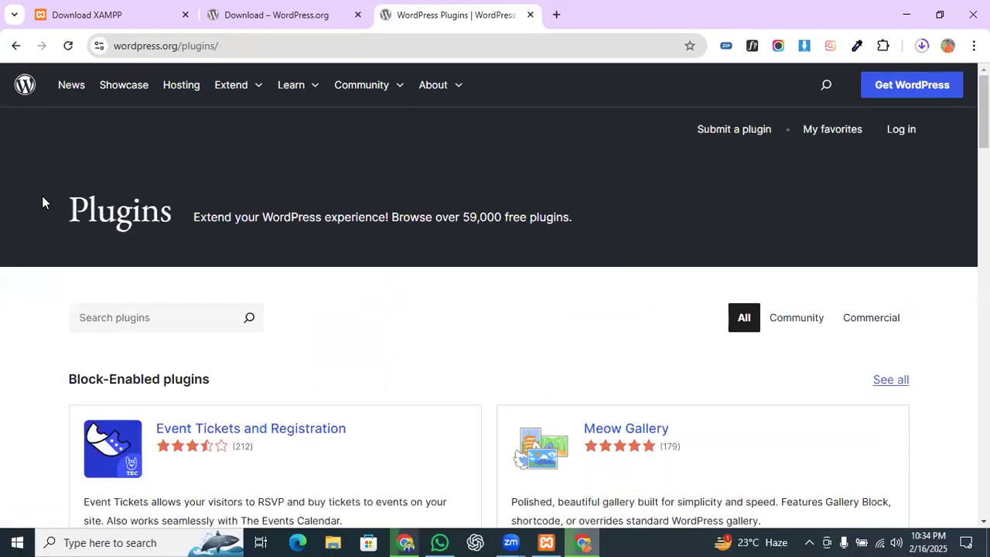
{"action": "scroll", "coordinate": [339, 169], "scroll_direction": "down", "scroll_amount": 1}
{"action": "scroll", "coordinate": [339, 164], "scroll_direction": "down", "scroll_amount": 2}
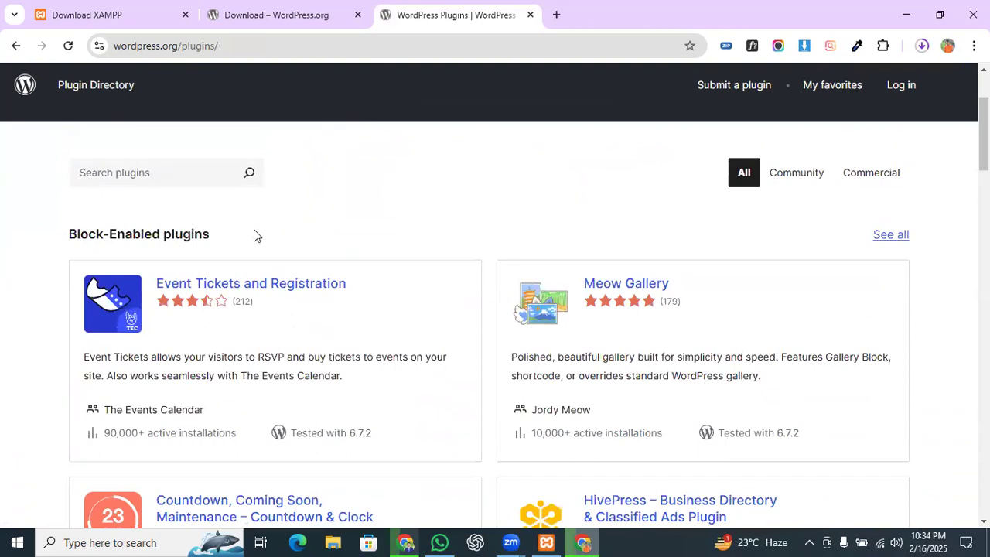
{"action": "scroll", "coordinate": [232, 246], "scroll_direction": "up", "scroll_amount": 3}
{"action": "left_click", "coordinate": [160, 319]}
Step: Browse the Block-Enabled, Beta and Popular plugins like Elementor and Contact Form 7, then return to the top
{"action": "scroll", "coordinate": [175, 304], "scroll_direction": "down", "scroll_amount": 10}
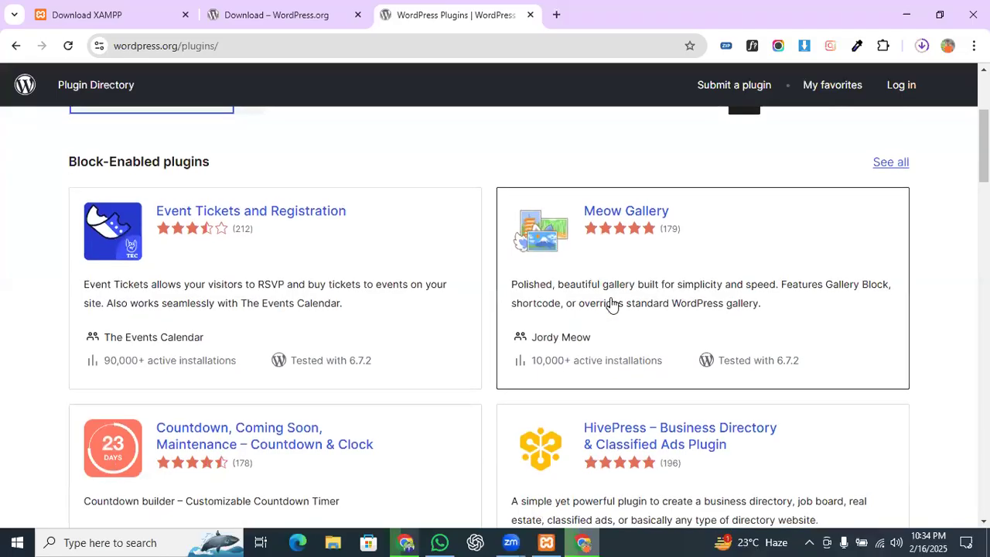
{"action": "scroll", "coordinate": [541, 340], "scroll_direction": "down", "scroll_amount": 5}
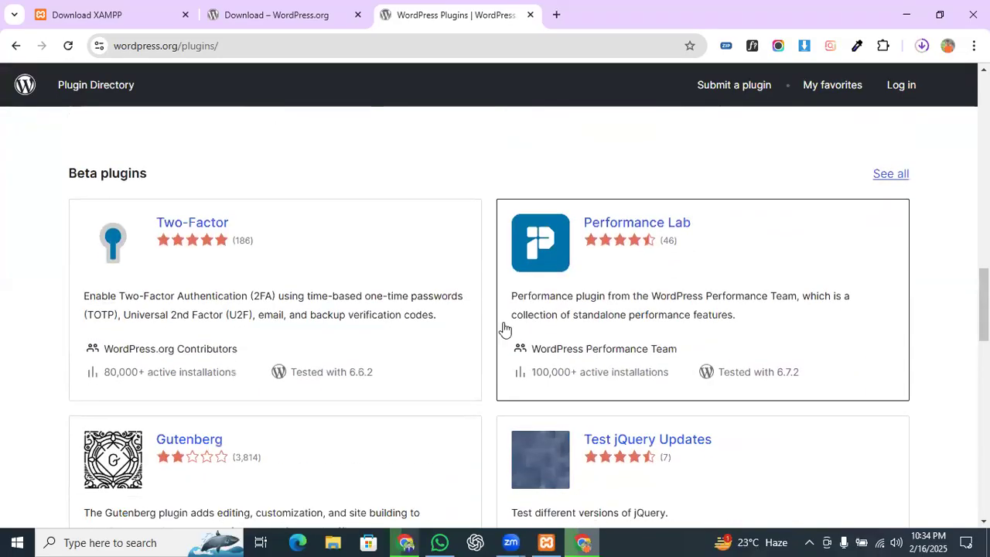
{"action": "scroll", "coordinate": [387, 263], "scroll_direction": "down", "scroll_amount": 2}
{"action": "scroll", "coordinate": [363, 276], "scroll_direction": "down", "scroll_amount": 5}
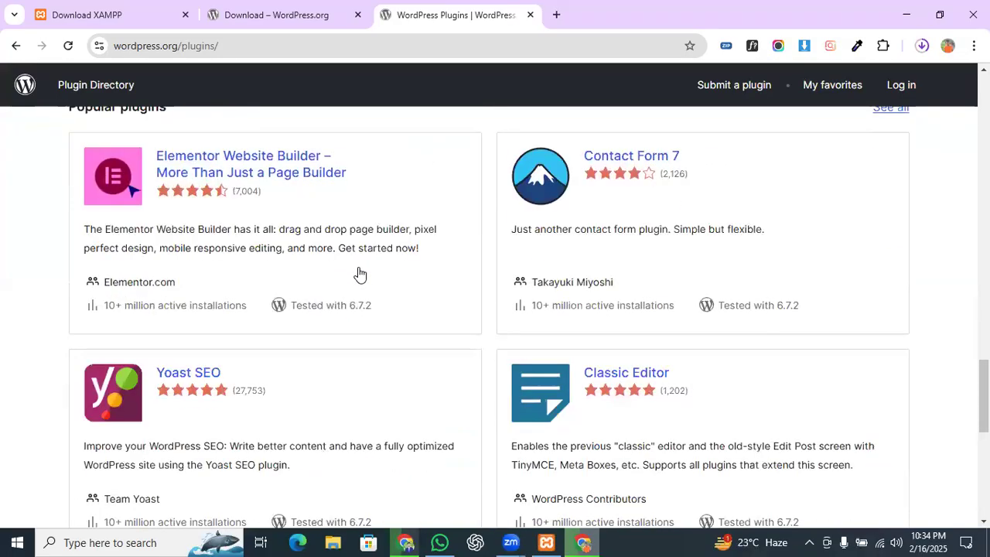
{"action": "scroll", "coordinate": [354, 272], "scroll_direction": "up", "scroll_amount": 2}
{"action": "scroll", "coordinate": [335, 286], "scroll_direction": "down", "scroll_amount": 8}
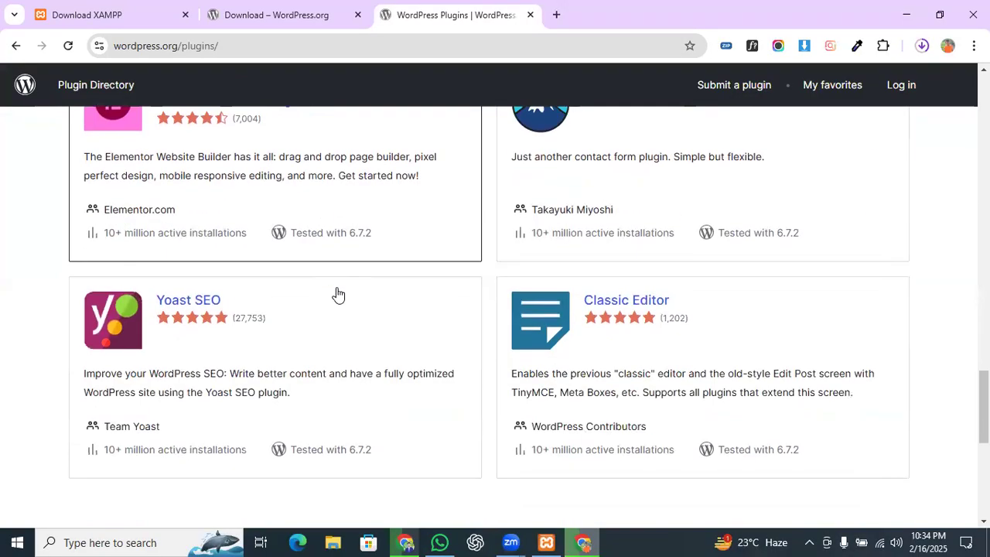
{"action": "scroll", "coordinate": [332, 290], "scroll_direction": "up", "scroll_amount": 3}
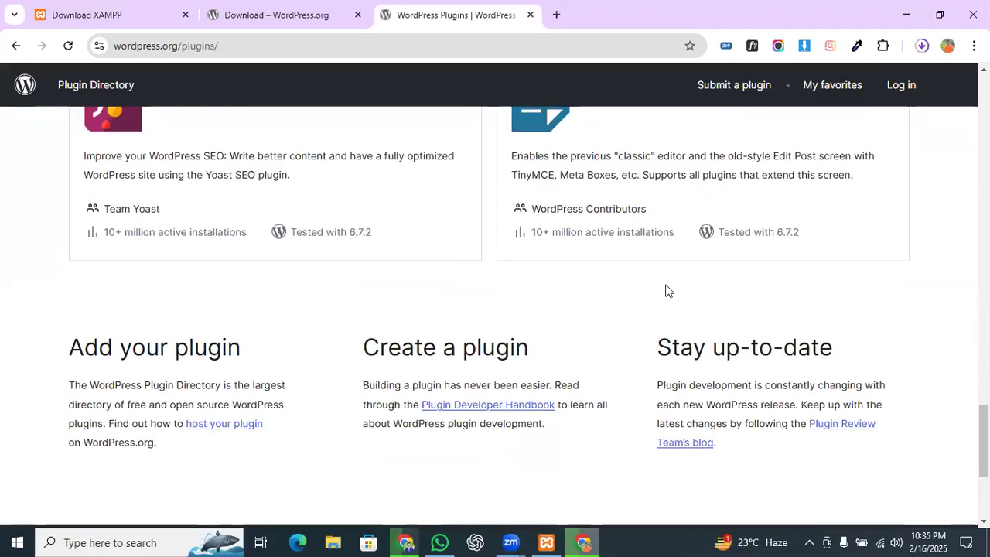
{"action": "scroll", "coordinate": [599, 292], "scroll_direction": "up", "scroll_amount": 4}
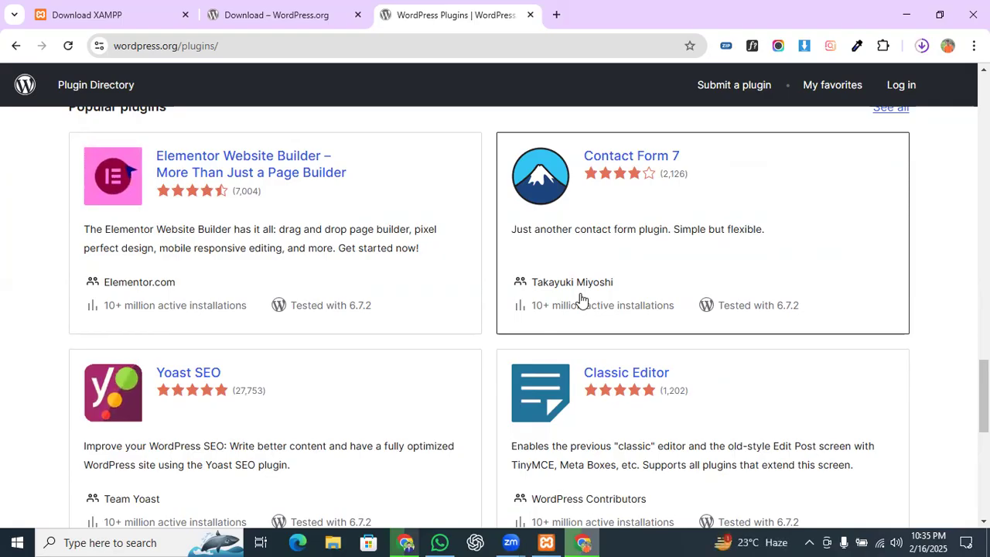
{"action": "scroll", "coordinate": [585, 285], "scroll_direction": "up", "scroll_amount": 20}
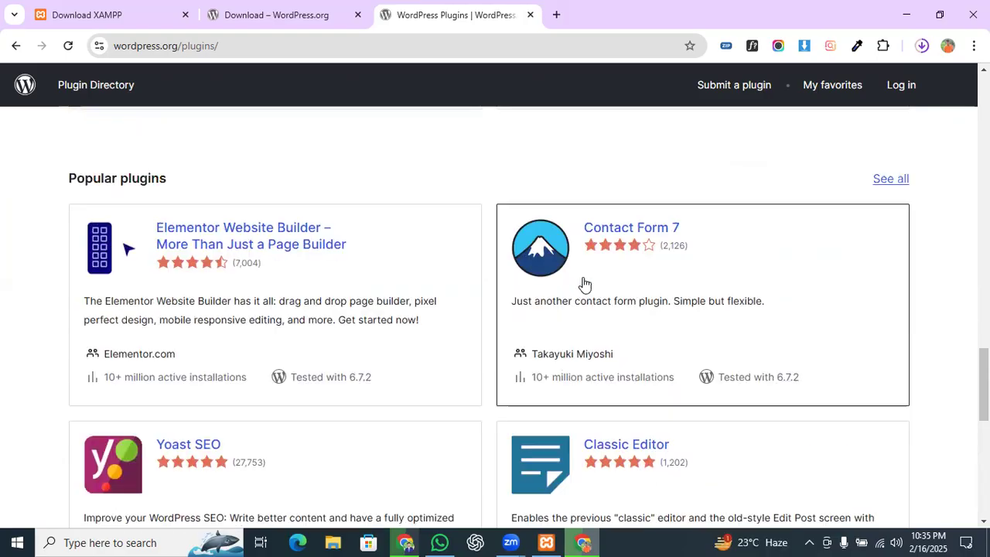
{"action": "scroll", "coordinate": [585, 285], "scroll_direction": "up", "scroll_amount": 2}
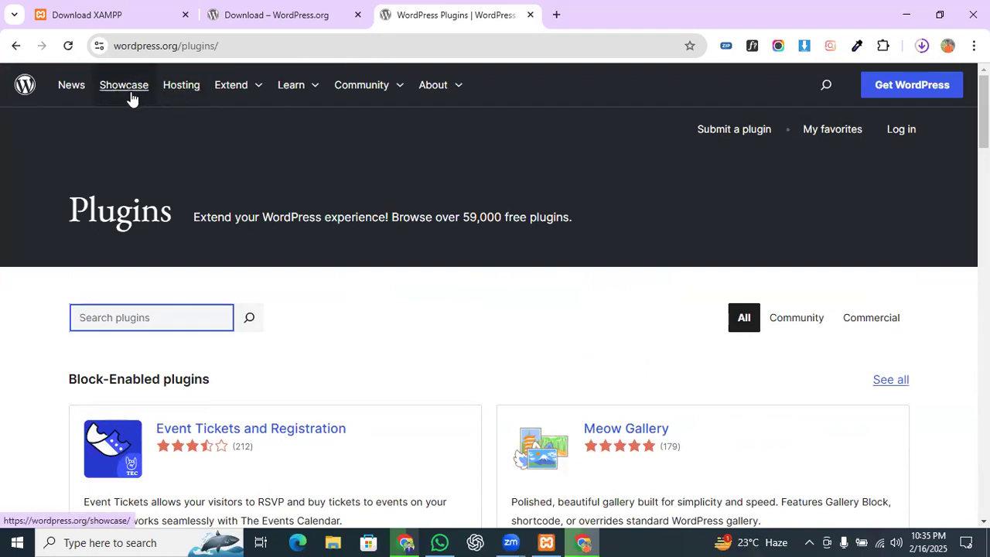
Step: Browse through the WordPress Hosting page on WordPress.org
{"action": "left_click", "coordinate": [190, 90]}
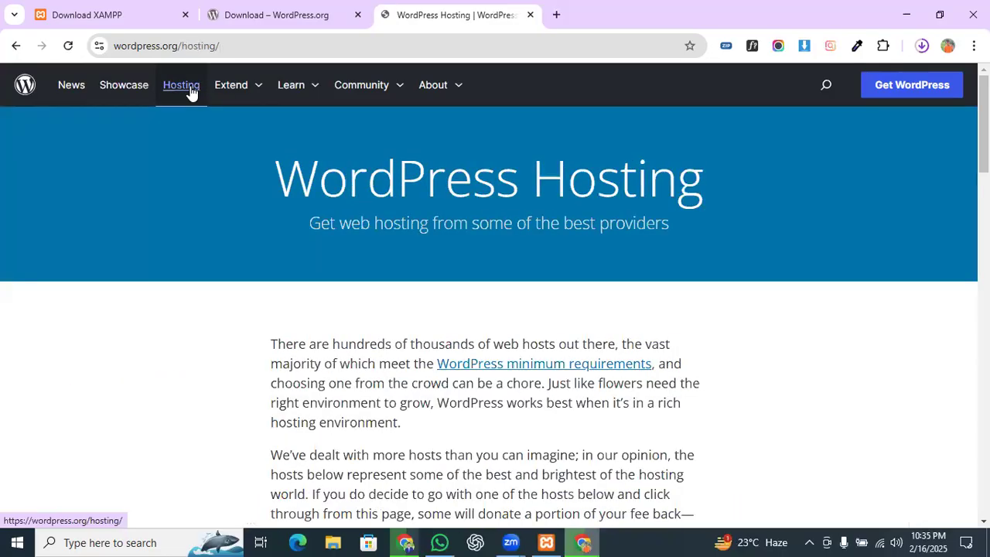
{"action": "scroll", "coordinate": [559, 337], "scroll_direction": "down", "scroll_amount": 4}
{"action": "scroll", "coordinate": [560, 341], "scroll_direction": "down", "scroll_amount": 10}
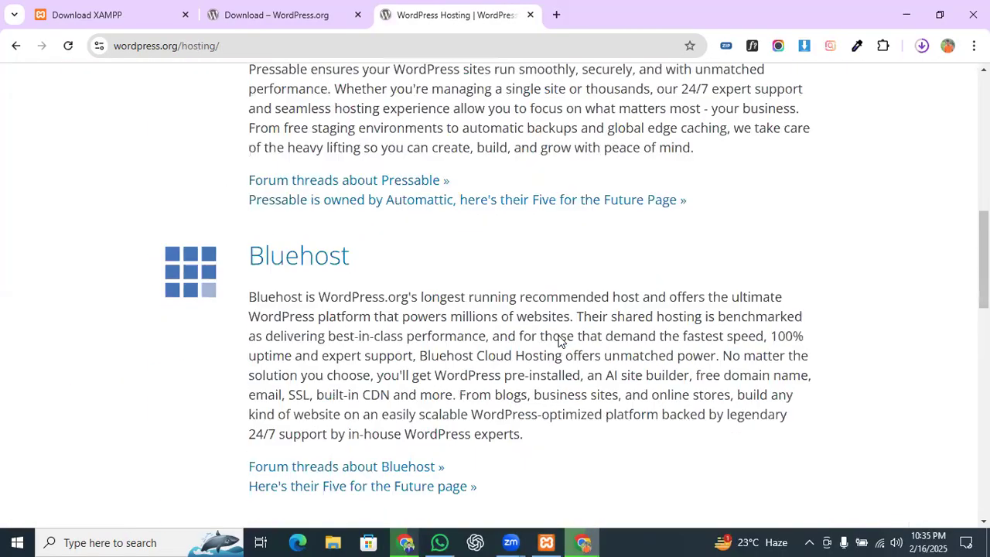
{"action": "scroll", "coordinate": [561, 338], "scroll_direction": "down", "scroll_amount": 7}
{"action": "scroll", "coordinate": [561, 338], "scroll_direction": "up", "scroll_amount": 13}
{"action": "scroll", "coordinate": [561, 338], "scroll_direction": "up", "scroll_amount": 6}
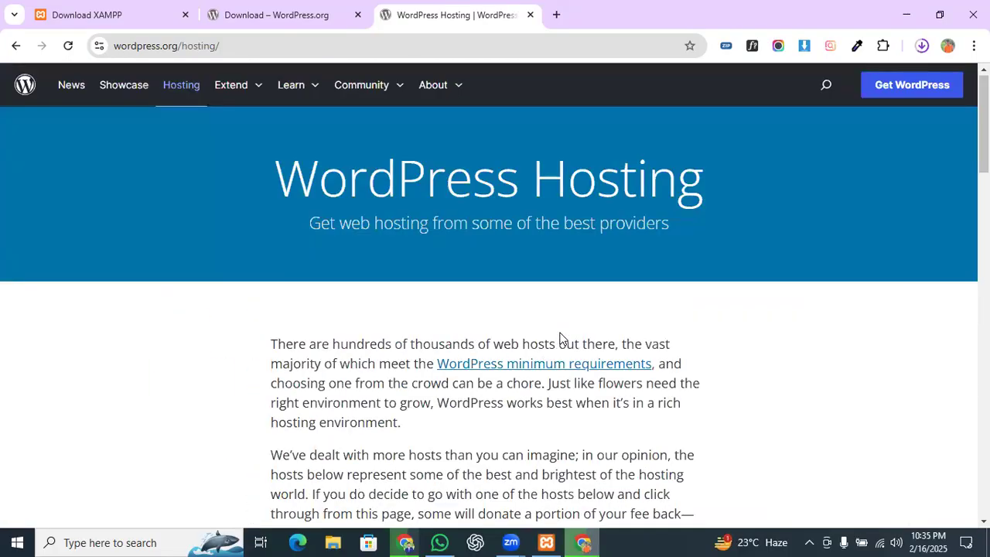
{"action": "scroll", "coordinate": [440, 251], "scroll_direction": "down", "scroll_amount": 3}
{"action": "scroll", "coordinate": [406, 239], "scroll_direction": "down", "scroll_amount": 5}
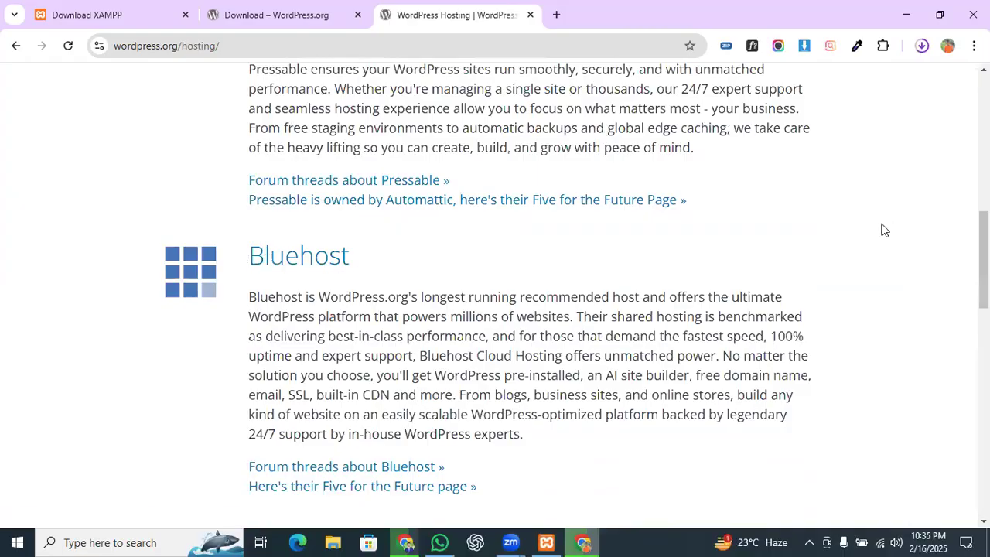
{"action": "scroll", "coordinate": [273, 242], "scroll_direction": "down", "scroll_amount": 3}
{"action": "scroll", "coordinate": [273, 243], "scroll_direction": "up", "scroll_amount": 10}
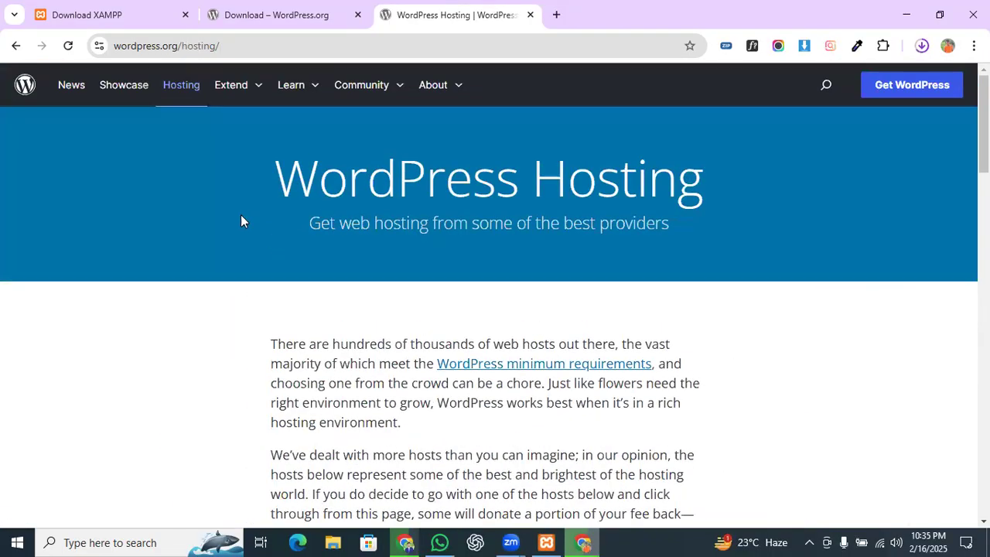
Step: Go to WordPress News and filter the posts to the Updates category
{"action": "left_click", "coordinate": [76, 89]}
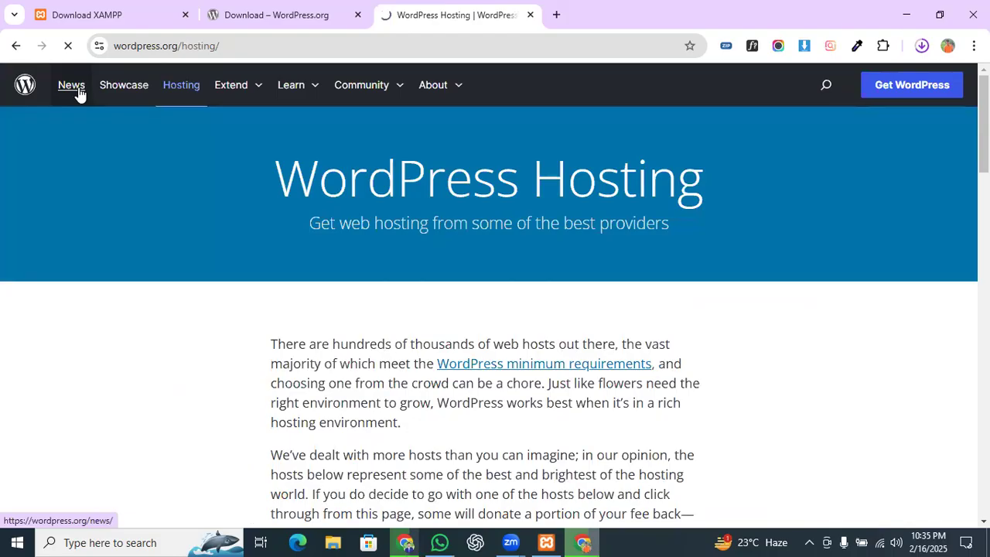
{"action": "scroll", "coordinate": [393, 212], "scroll_direction": "down", "scroll_amount": 1}
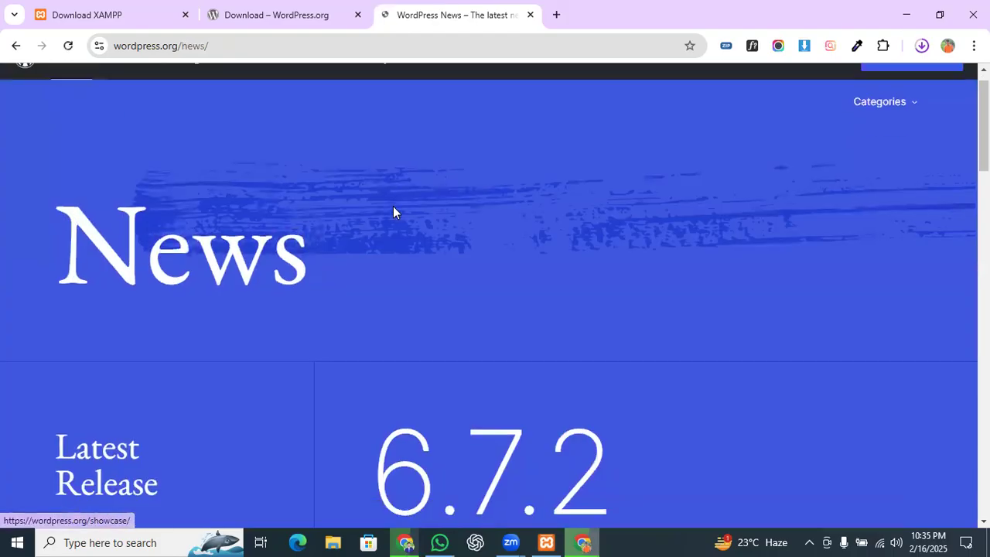
{"action": "scroll", "coordinate": [391, 212], "scroll_direction": "down", "scroll_amount": 5}
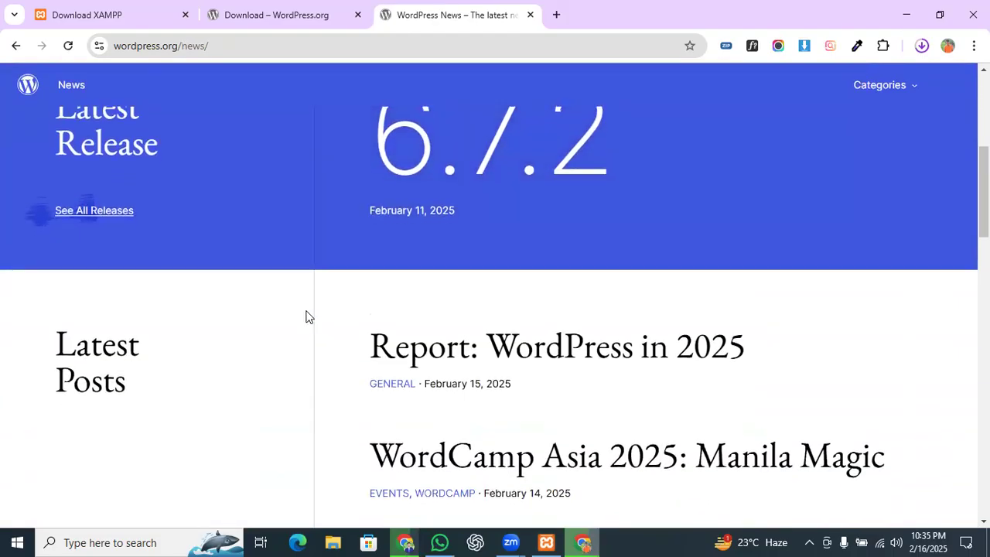
{"action": "scroll", "coordinate": [307, 316], "scroll_direction": "down", "scroll_amount": 2}
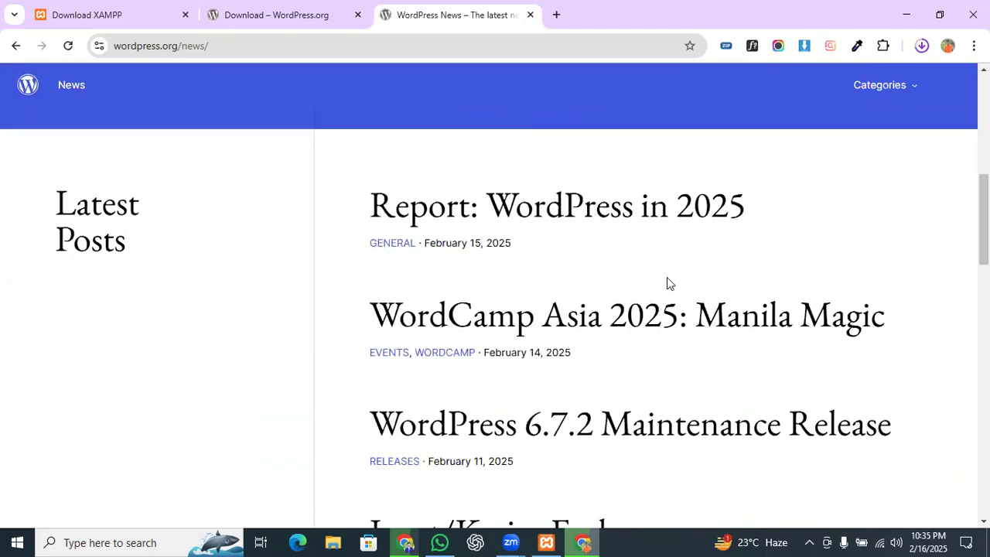
{"action": "scroll", "coordinate": [590, 272], "scroll_direction": "down", "scroll_amount": 2}
{"action": "scroll", "coordinate": [592, 275], "scroll_direction": "down", "scroll_amount": 2}
{"action": "scroll", "coordinate": [591, 274], "scroll_direction": "down", "scroll_amount": 2}
{"action": "scroll", "coordinate": [590, 267], "scroll_direction": "down", "scroll_amount": 5}
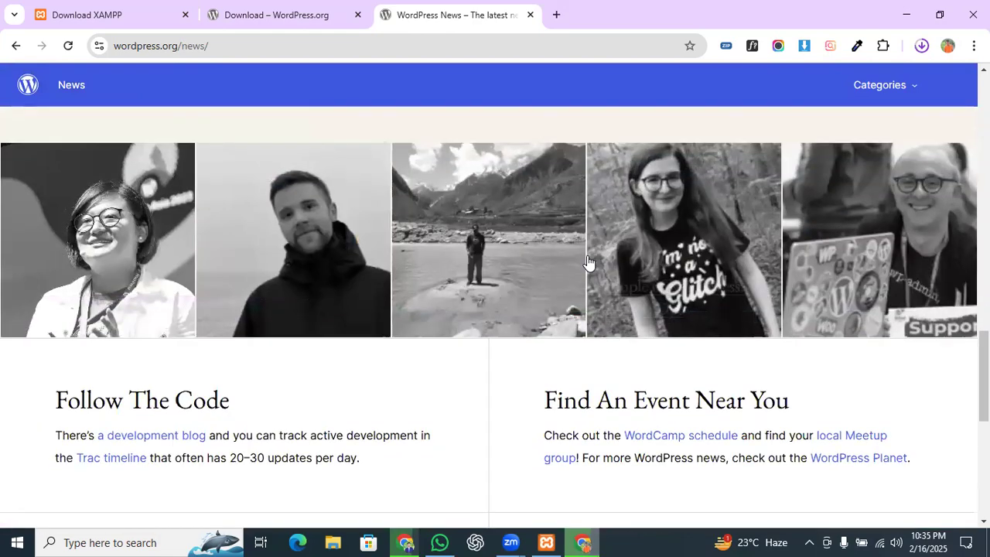
{"action": "scroll", "coordinate": [587, 263], "scroll_direction": "up", "scroll_amount": 15}
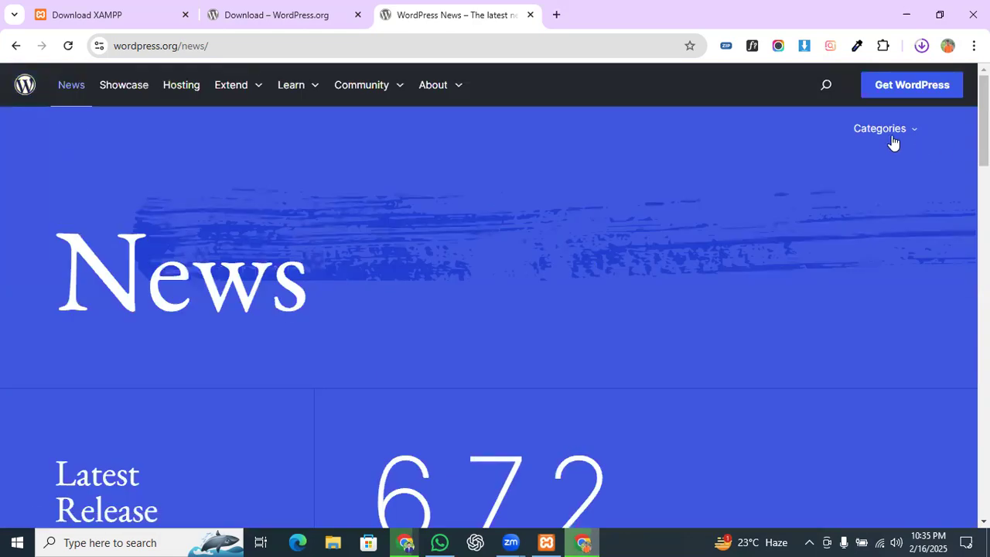
{"action": "left_click", "coordinate": [890, 141]}
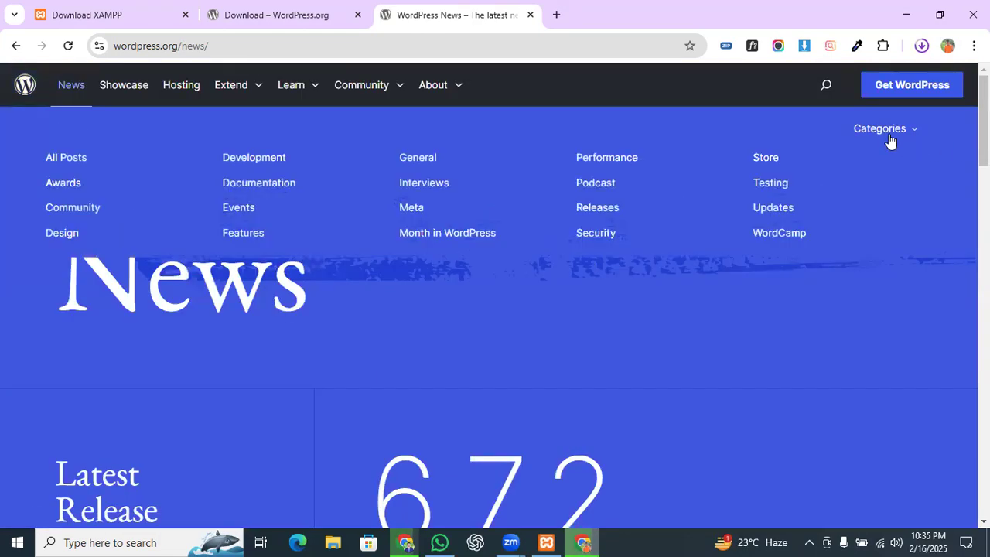
{"action": "left_click", "coordinate": [764, 212]}
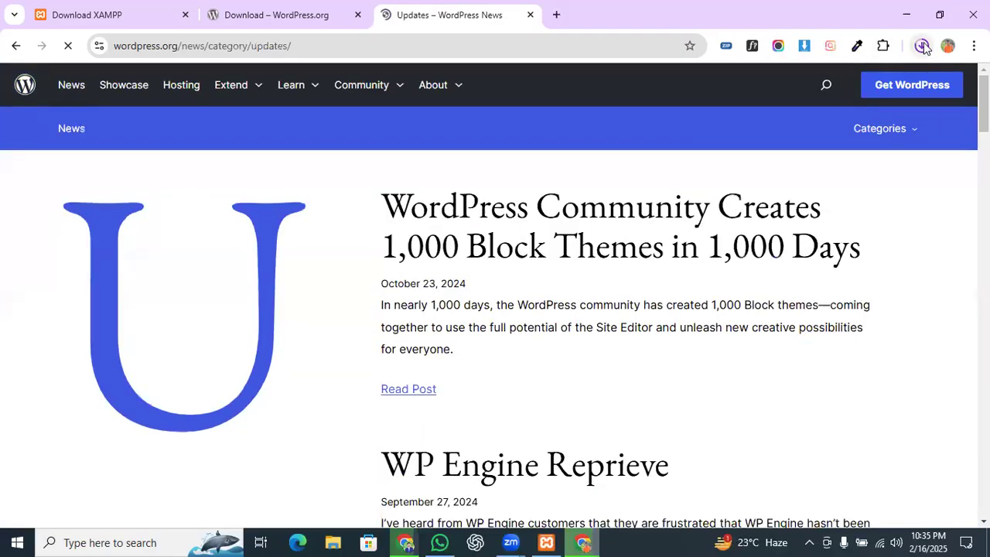
Step: Confirm in Chrome's downloads list that wordpress-6.7.2 (1).zip (27.1 MB) finished downloading
{"action": "left_click", "coordinate": [922, 47]}
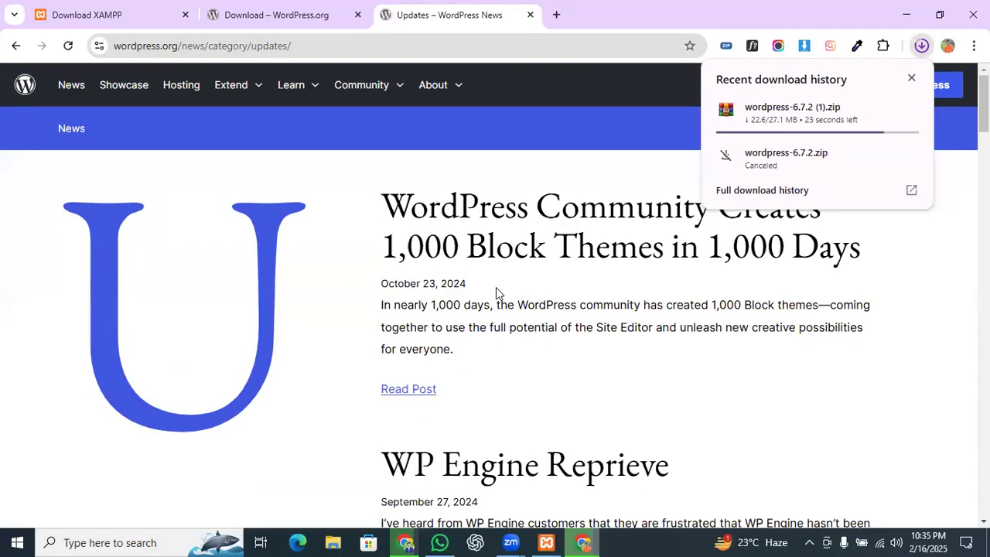
{"action": "left_click", "coordinate": [546, 542]}
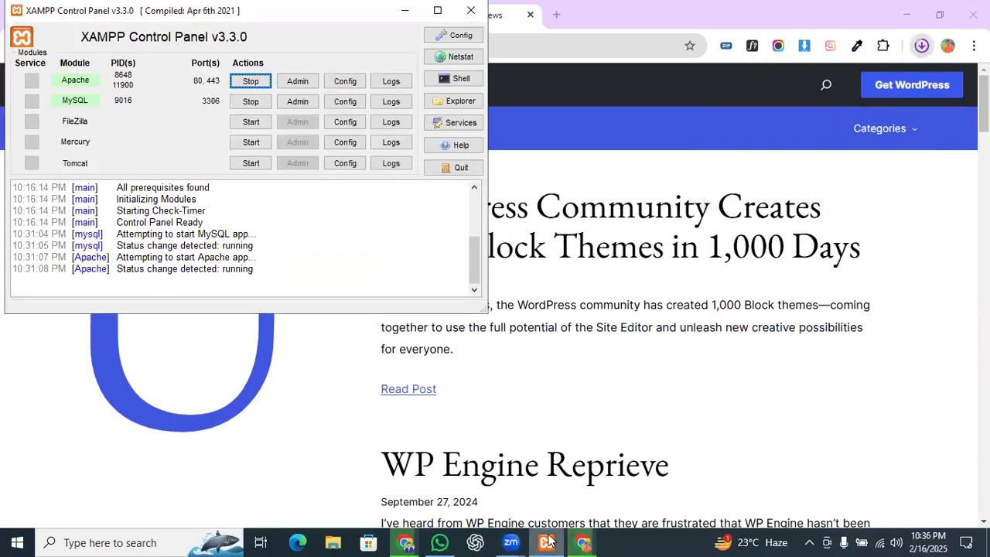
{"action": "left_click", "coordinate": [404, 11]}
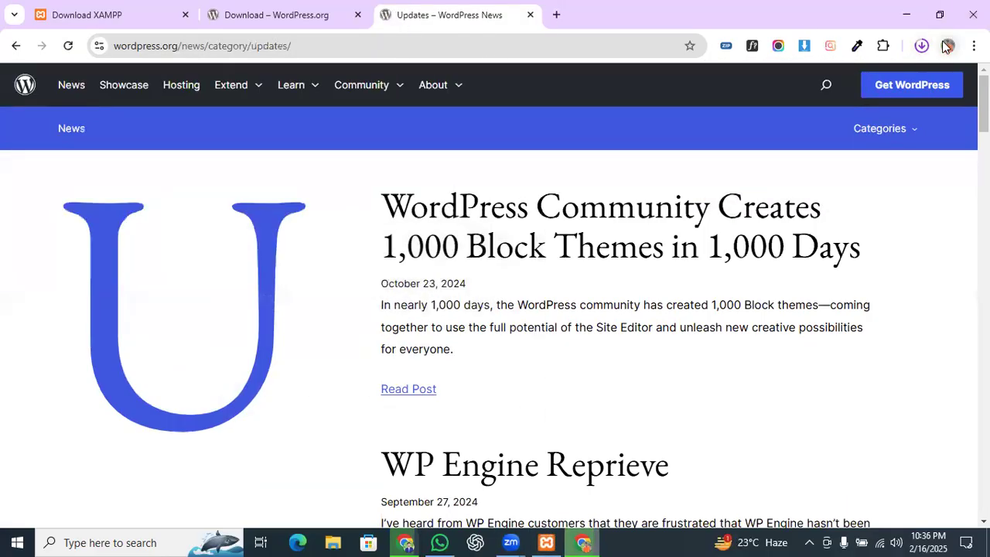
{"action": "left_click", "coordinate": [921, 46]}
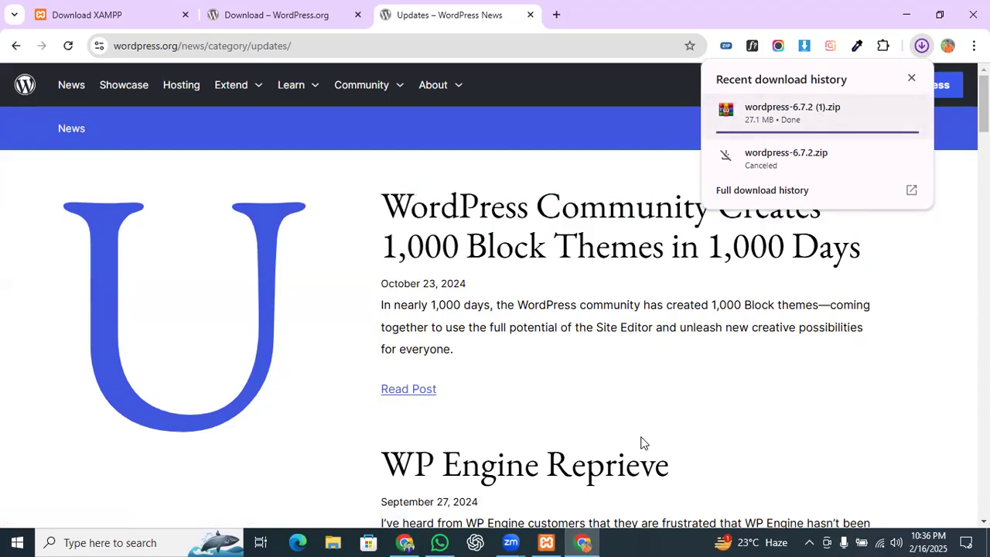
{"action": "left_click", "coordinate": [545, 542]}
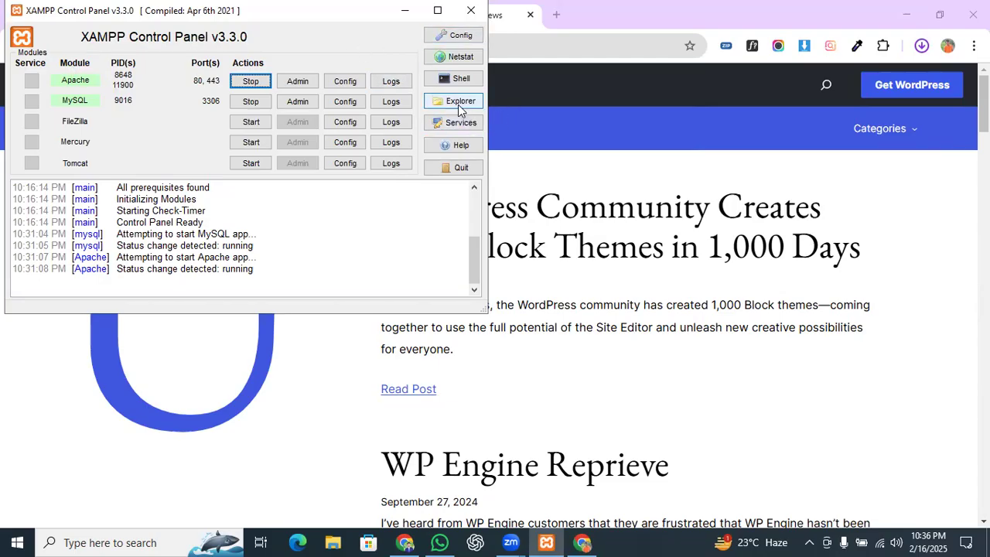
{"action": "left_click", "coordinate": [405, 10]}
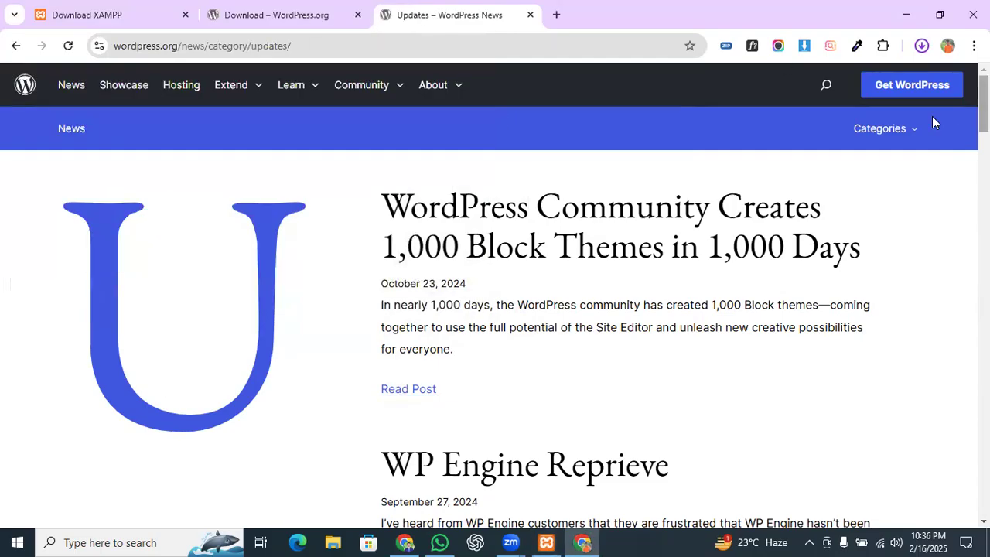
{"action": "left_click", "coordinate": [921, 46]}
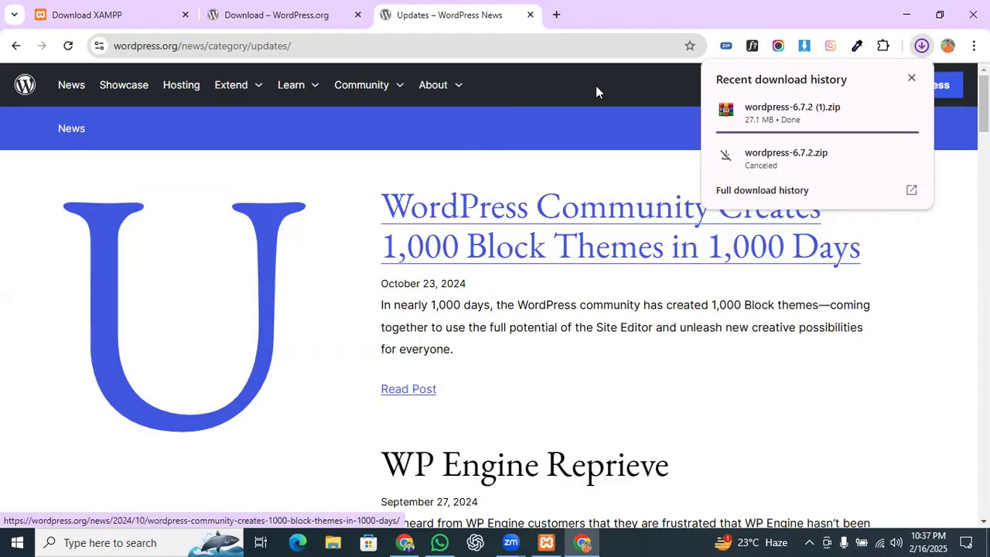
Step: Search the web for 'blogger' in a new tab
{"action": "left_click", "coordinate": [553, 13]}
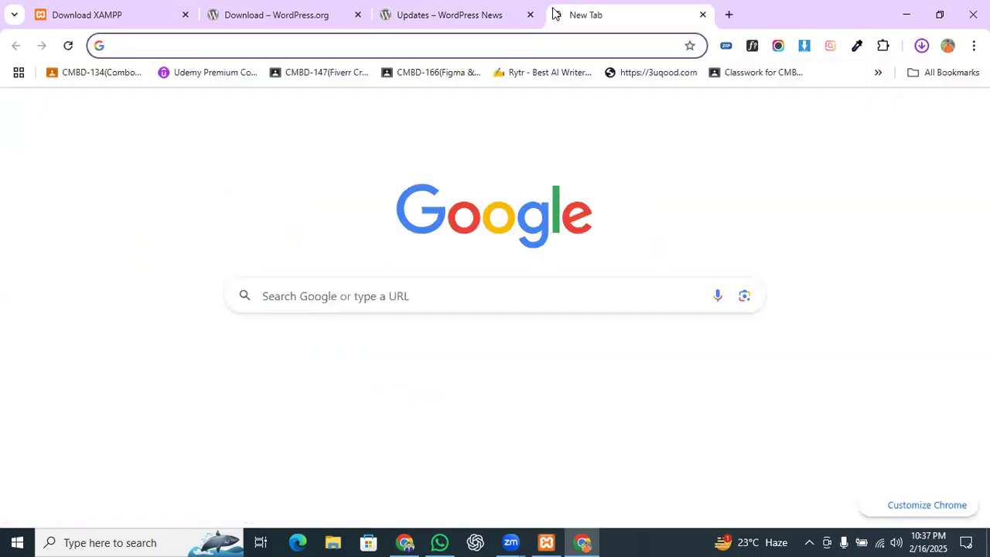
{"action": "type", "text": "blogg"}
{"action": "key", "text": "BackSpace"}
{"action": "key", "text": "BackSpace"}
{"action": "key", "text": "BackSpace"}
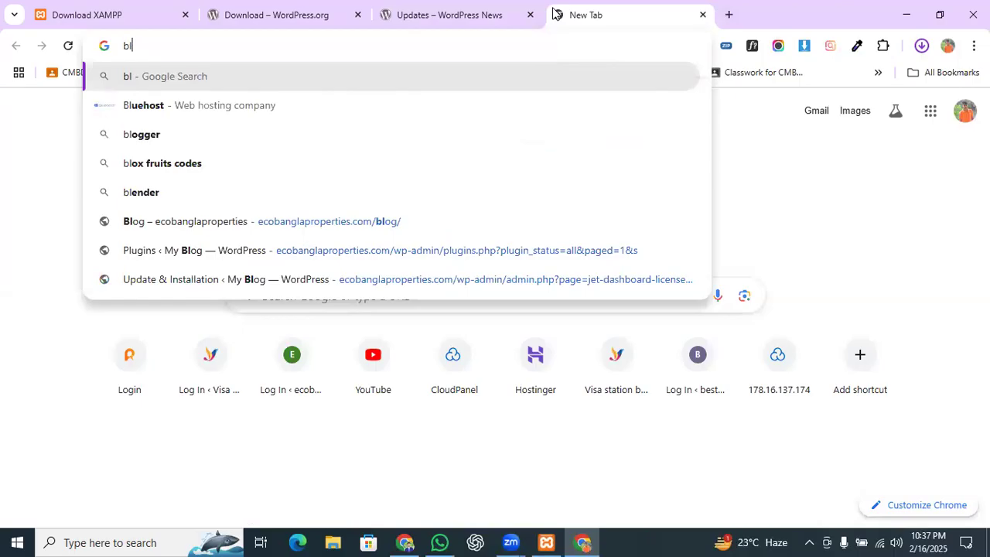
{"action": "type", "text": "ogger"}
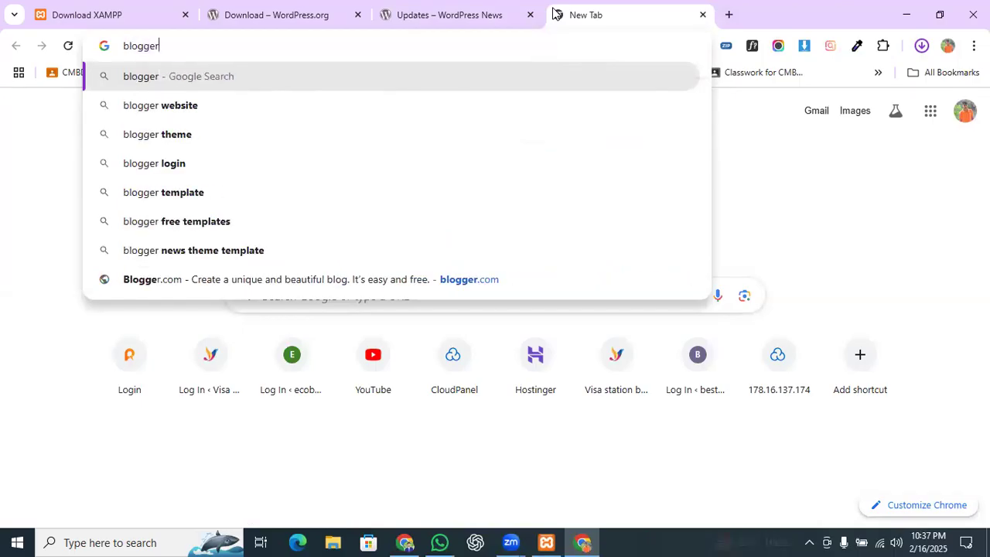
{"action": "key", "text": "Return"}
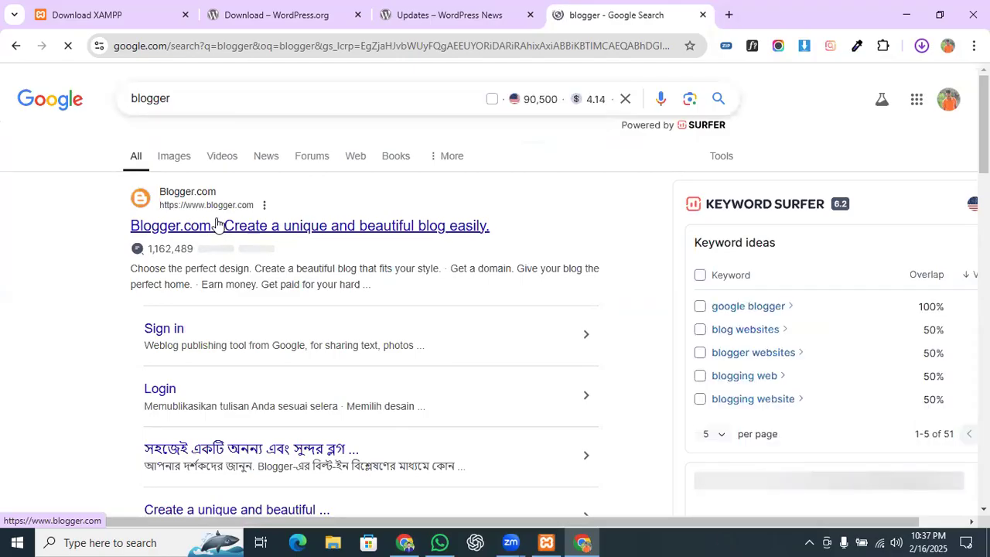
Step: Look over Blogger.com and its CREATE YOUR BLOG sign-in page, then close that tab
{"action": "left_click", "coordinate": [215, 232]}
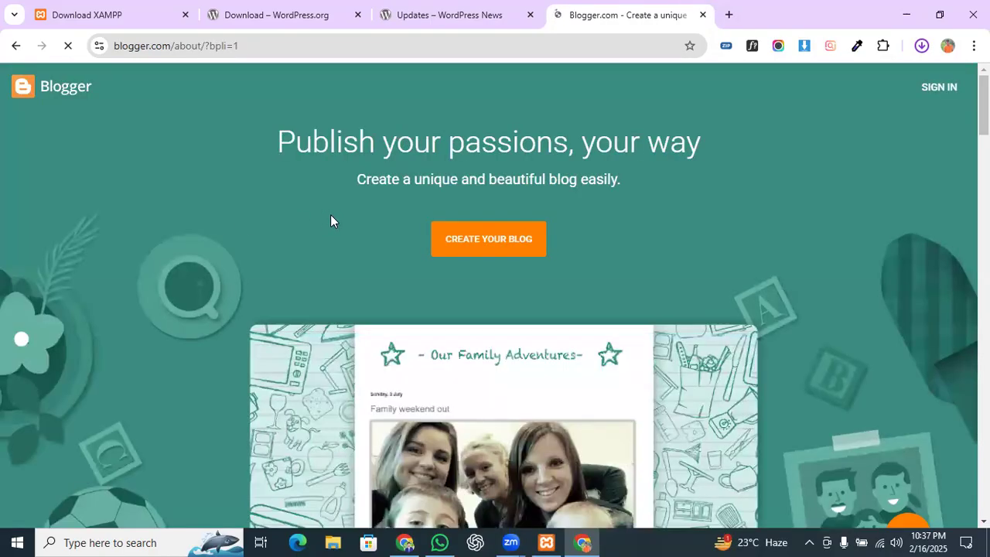
{"action": "scroll", "coordinate": [334, 224], "scroll_direction": "down", "scroll_amount": 2}
{"action": "scroll", "coordinate": [338, 236], "scroll_direction": "down", "scroll_amount": 5}
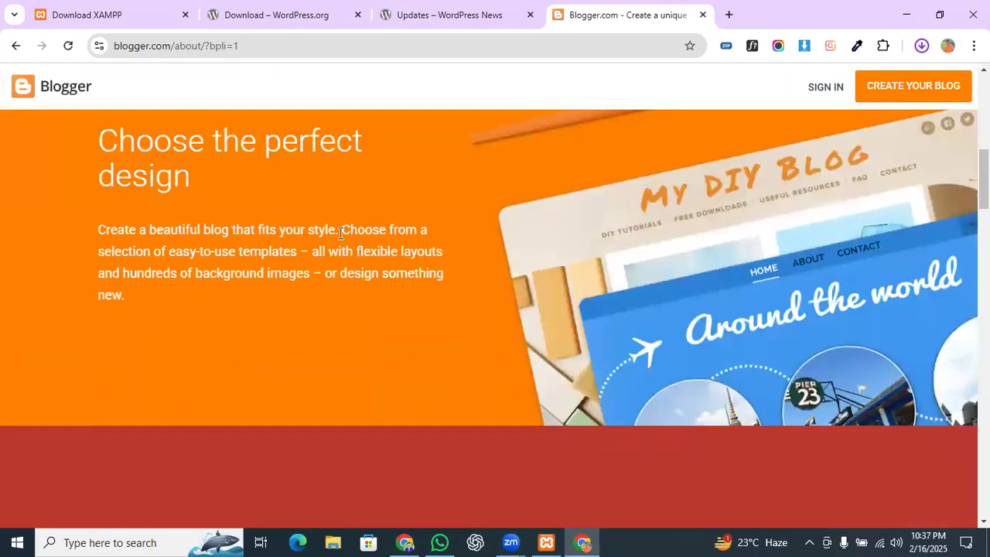
{"action": "scroll", "coordinate": [338, 235], "scroll_direction": "down", "scroll_amount": 12}
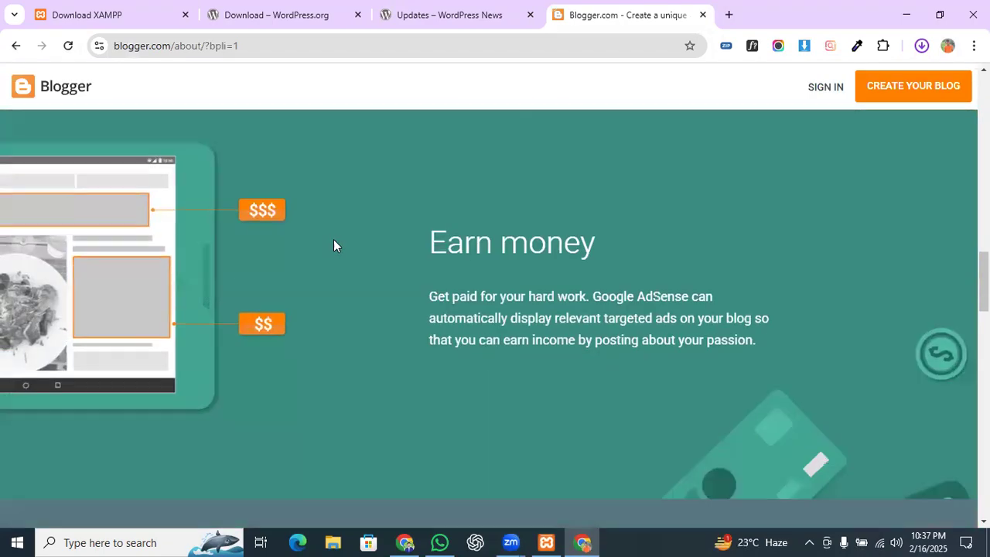
{"action": "scroll", "coordinate": [335, 240], "scroll_direction": "down", "scroll_amount": 10}
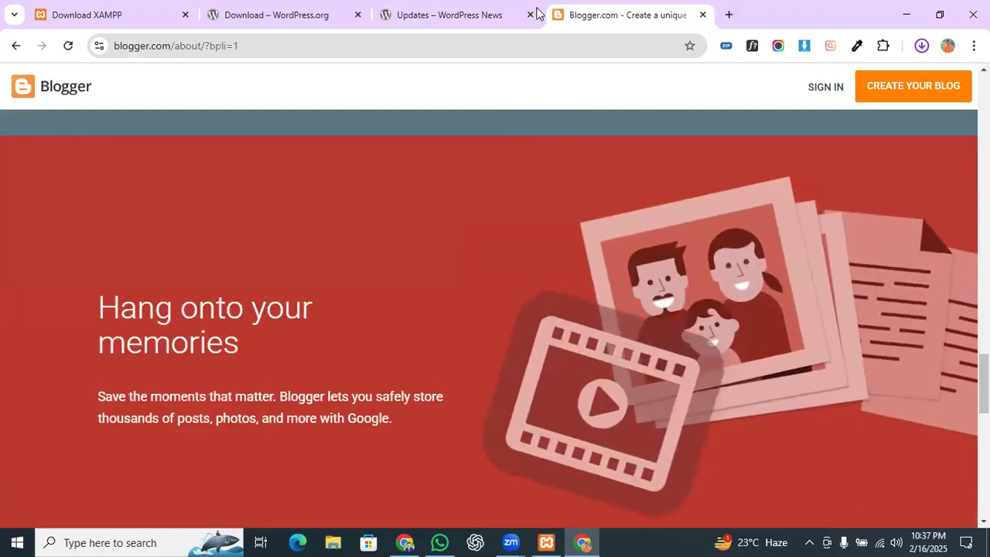
{"action": "left_click", "coordinate": [887, 90]}
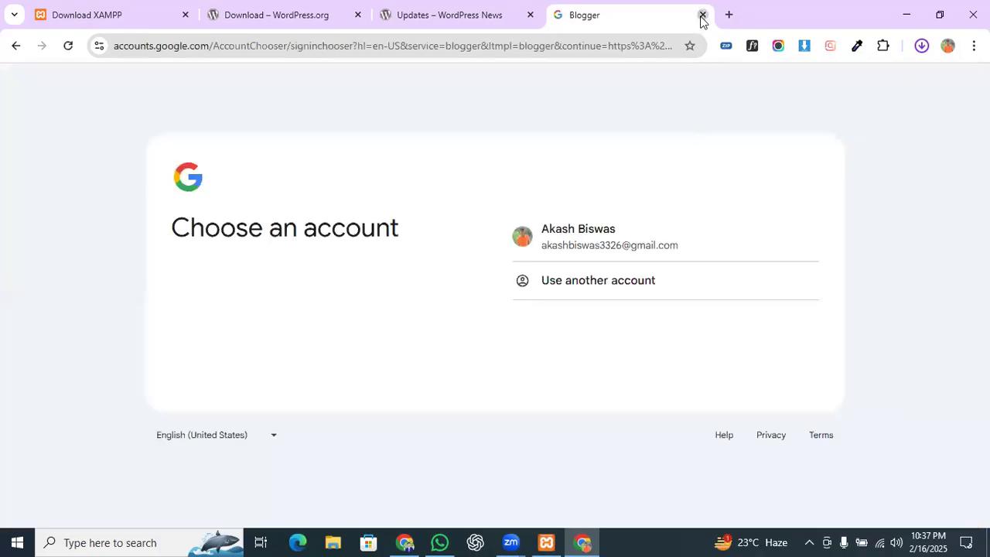
{"action": "left_click", "coordinate": [702, 14]}
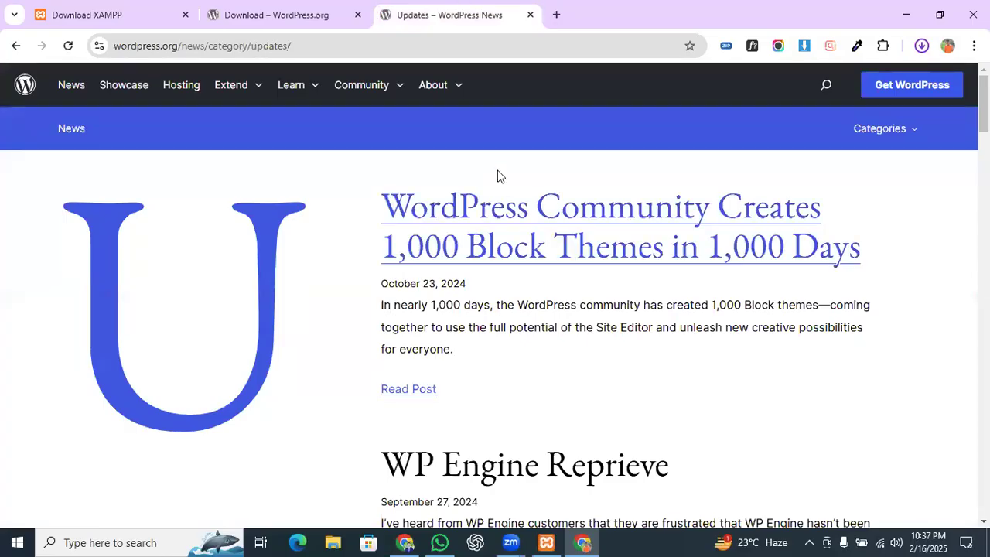
Step: Return to the WordPress download tab, glance at the downloads, and open File Explorer
{"action": "left_click", "coordinate": [277, 6]}
{"action": "left_click", "coordinate": [922, 45]}
{"action": "left_click", "coordinate": [920, 46]}
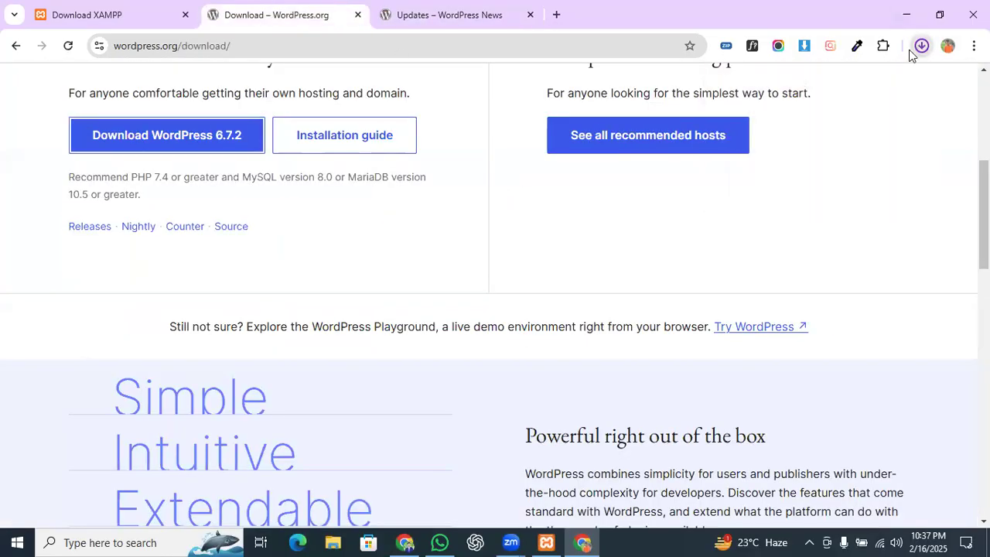
{"action": "left_click", "coordinate": [341, 539]}
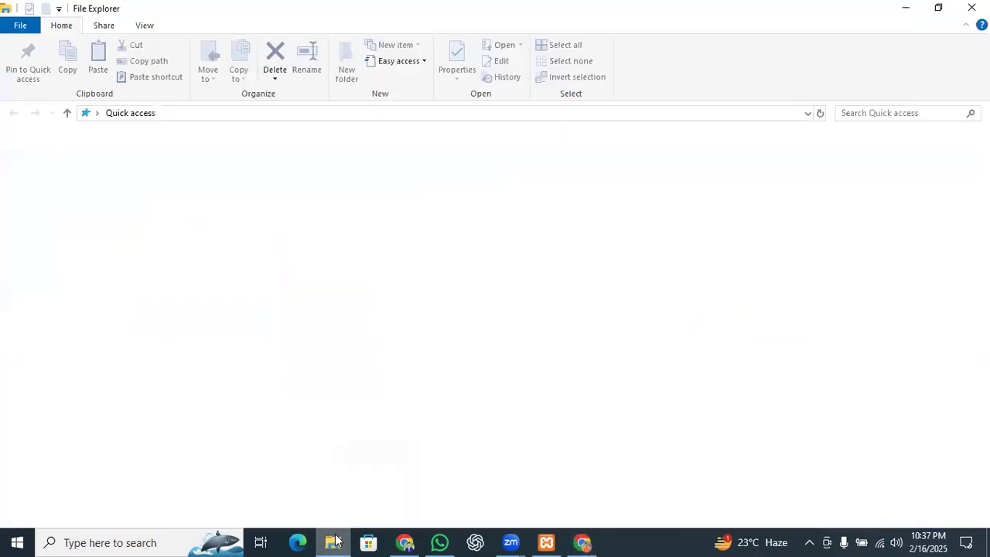
{"action": "mouse_move", "coordinate": [331, 541]}
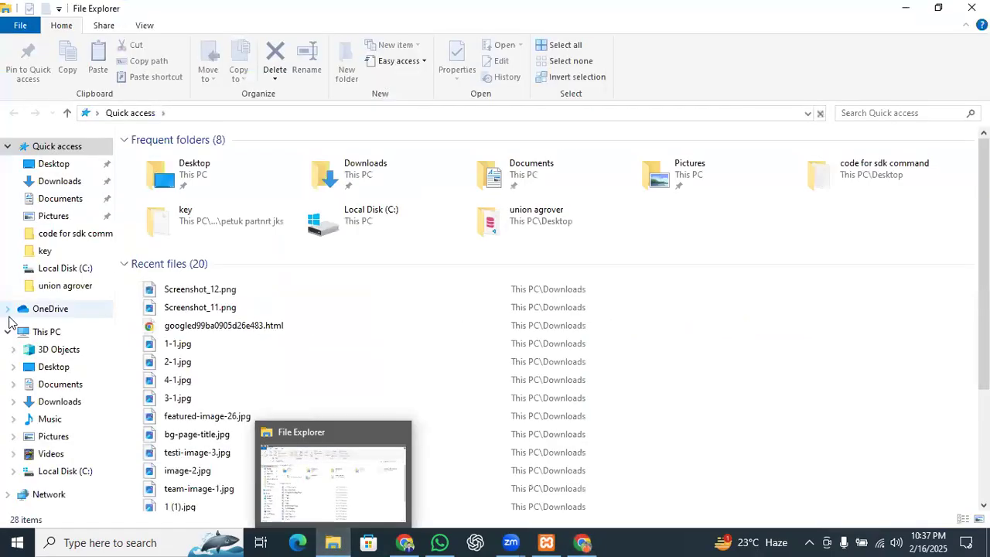
Step: Delete the old newbuildwebsite folder from C:\xampp\htdocs
{"action": "left_click", "coordinate": [64, 472]}
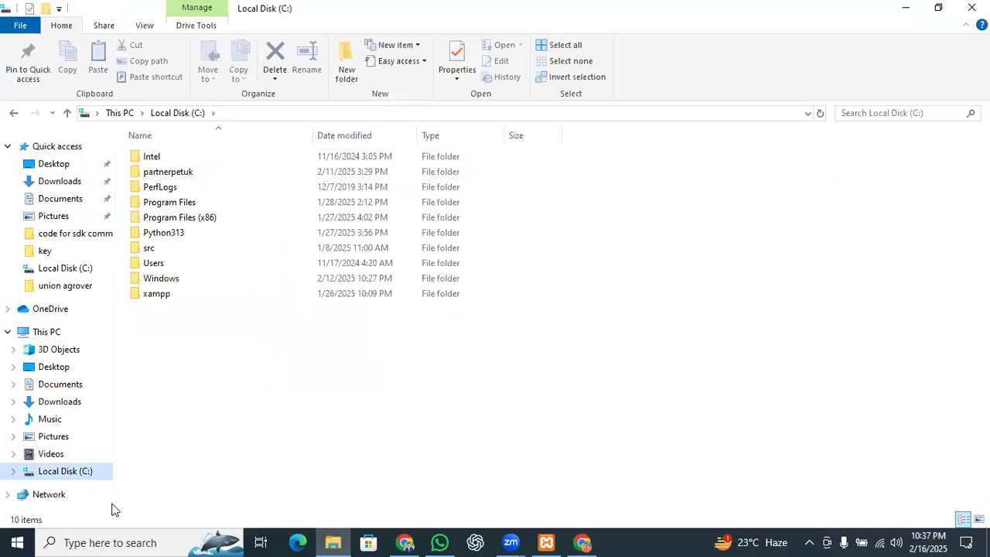
{"action": "double_click", "coordinate": [183, 299]}
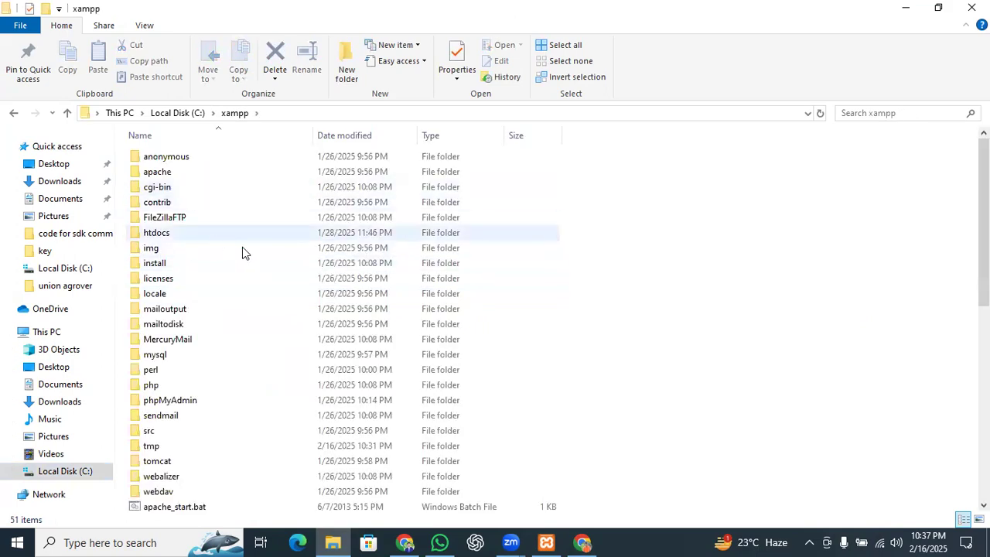
{"action": "double_click", "coordinate": [229, 232]}
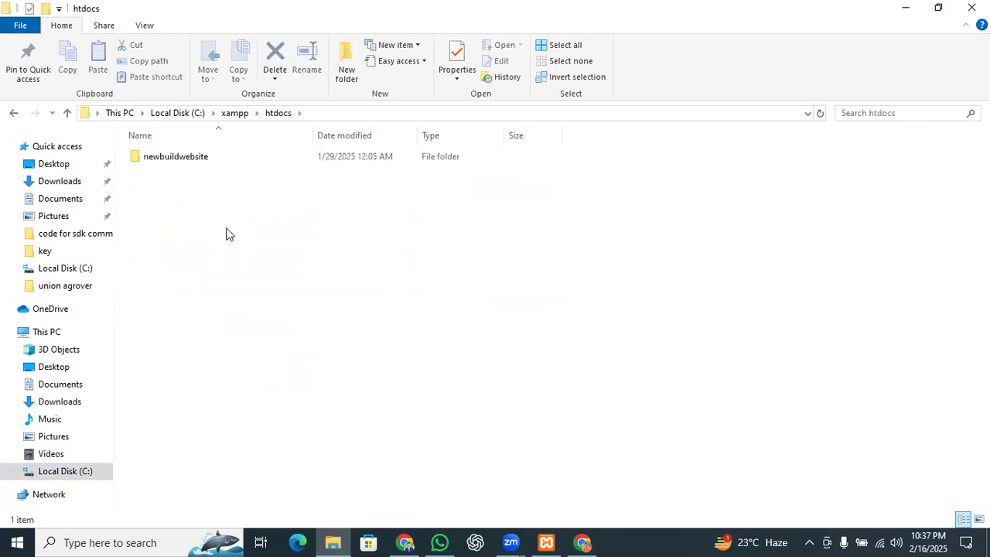
{"action": "left_click", "coordinate": [202, 156]}
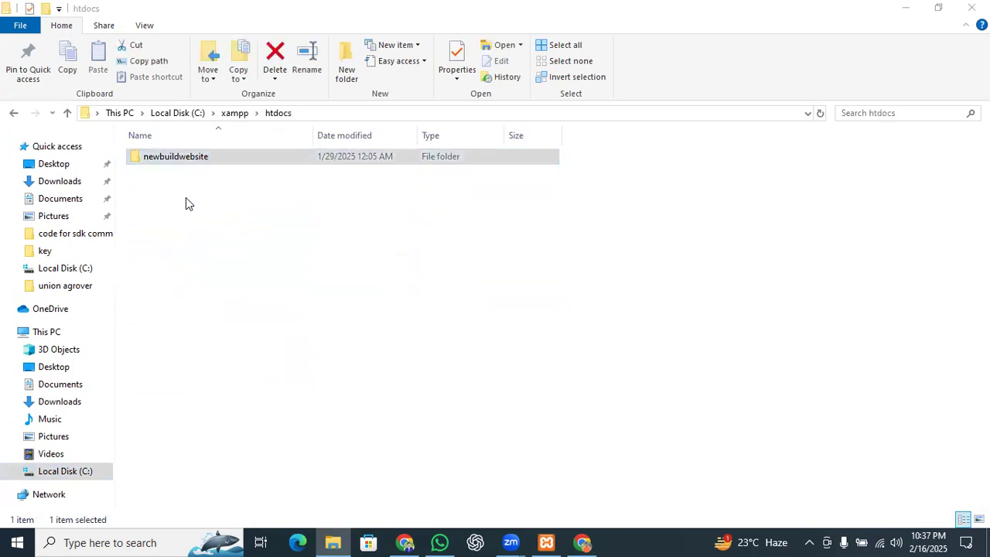
{"action": "key", "text": "Delete"}
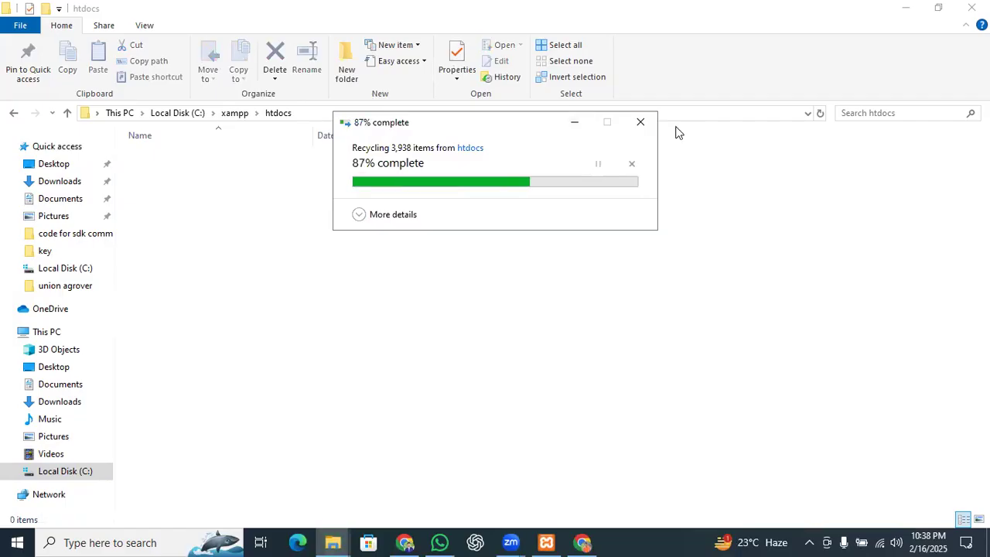
Step: Create a new folder named newwebsite in htdocs and open it
{"action": "right_click", "coordinate": [211, 205]}
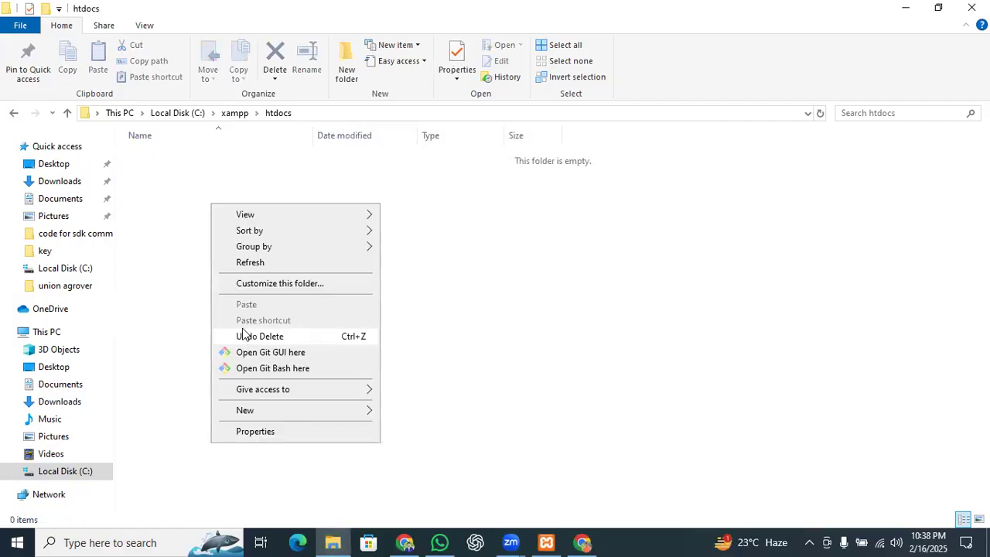
{"action": "mouse_move", "coordinate": [298, 412]}
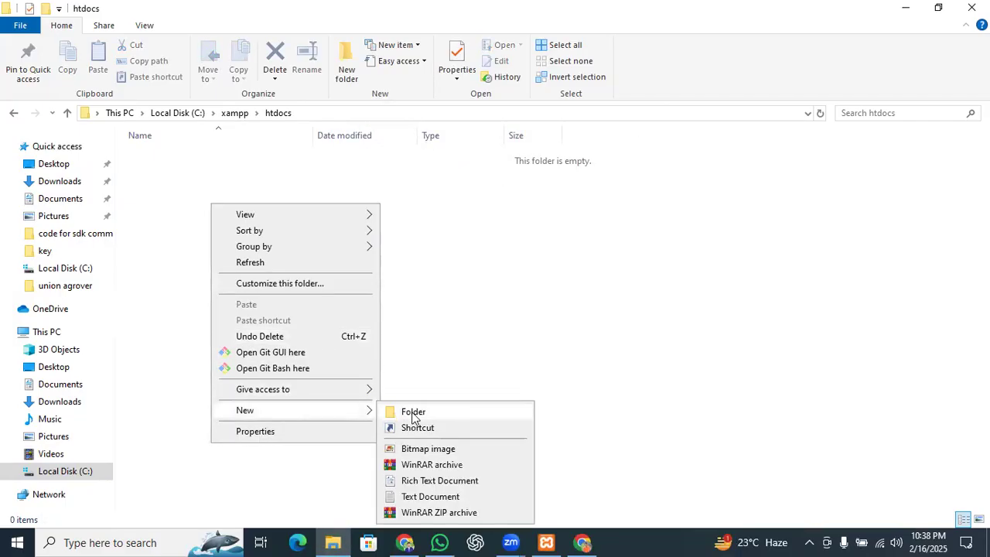
{"action": "left_click", "coordinate": [414, 413]}
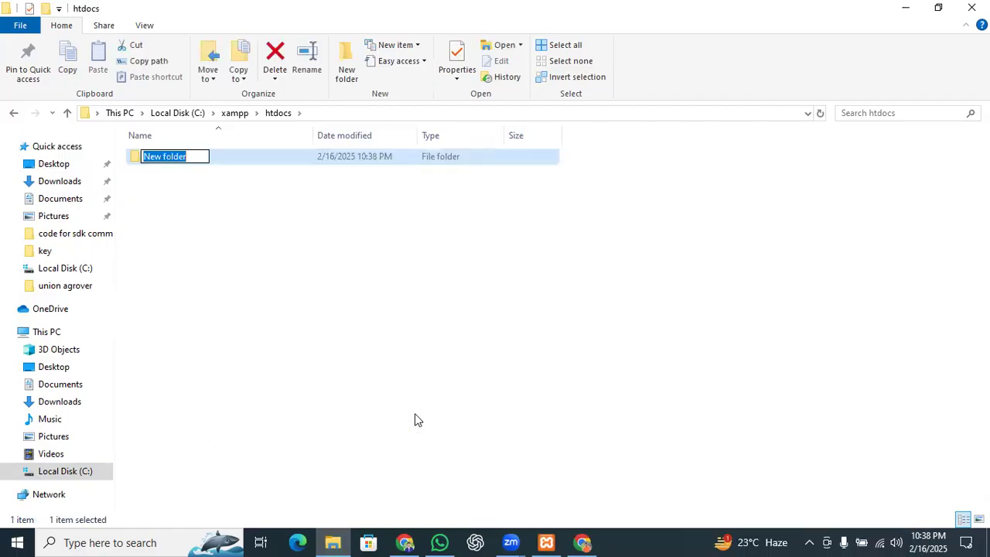
{"action": "key", "text": "BackSpace"}
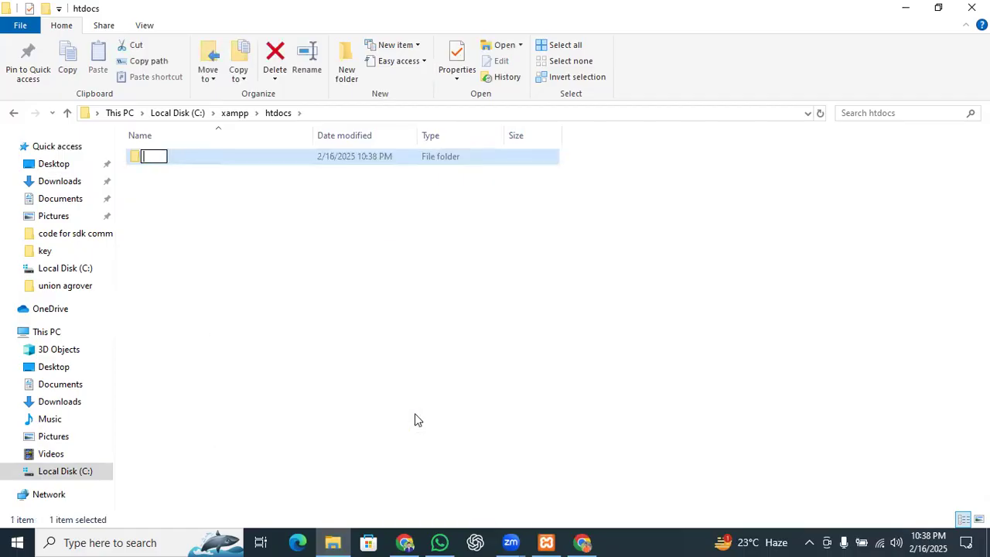
{"action": "type", "text": "newwebsite"}
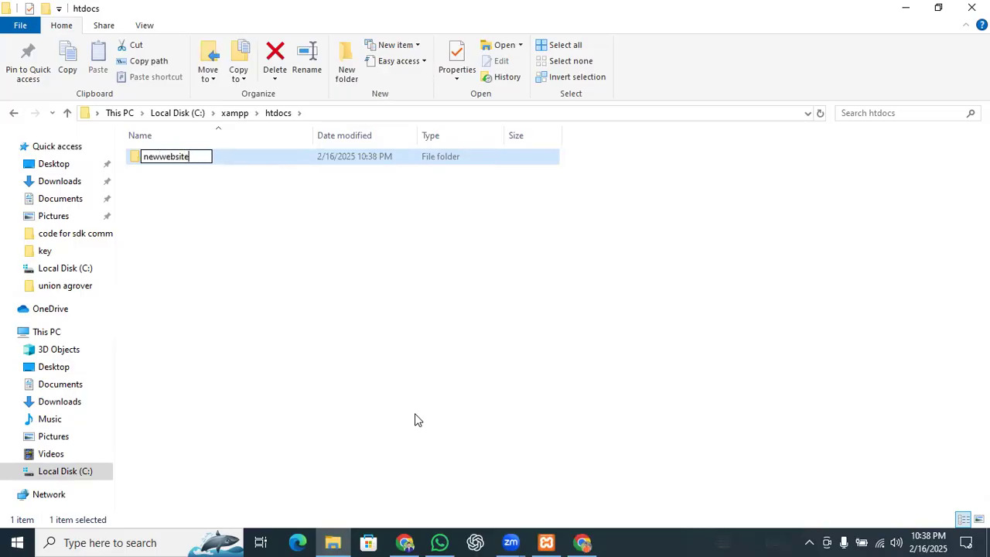
{"action": "key", "text": "Return"}
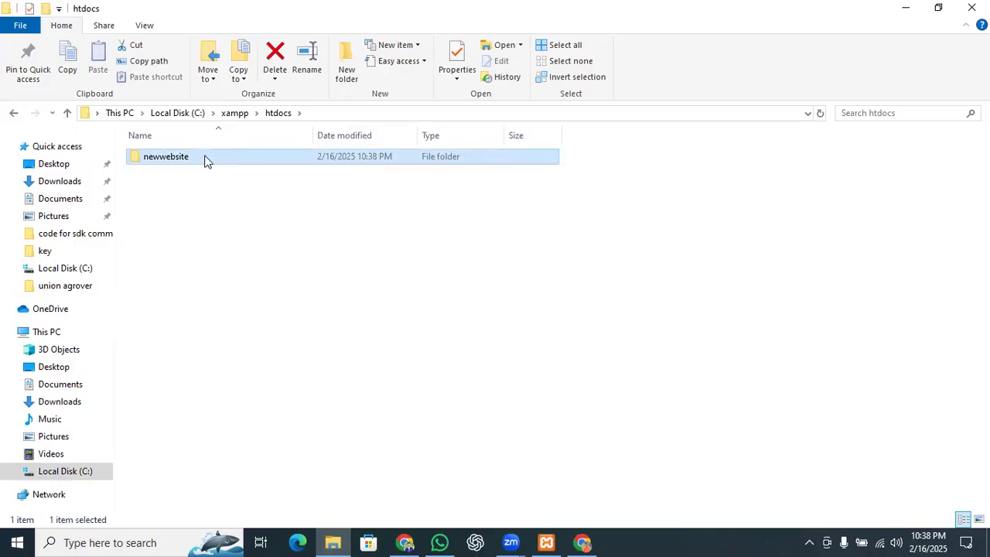
{"action": "double_click", "coordinate": [209, 160]}
{"action": "left_click", "coordinate": [335, 541]}
Step: Paste wordpress-6.7.2 (1).zip from Downloads into C:\xampp\htdocs\newwebsite
{"action": "left_click", "coordinate": [337, 542]}
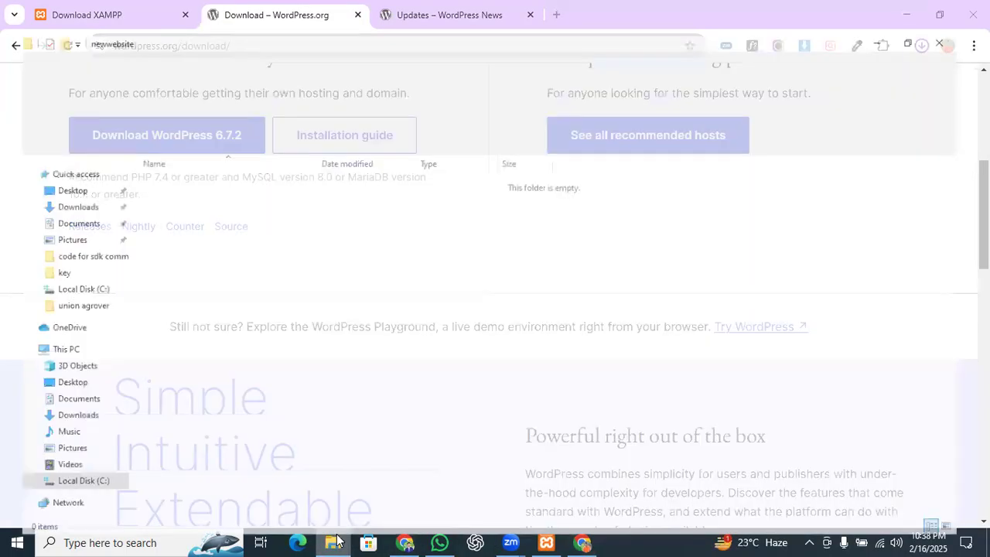
{"action": "left_click", "coordinate": [78, 183]}
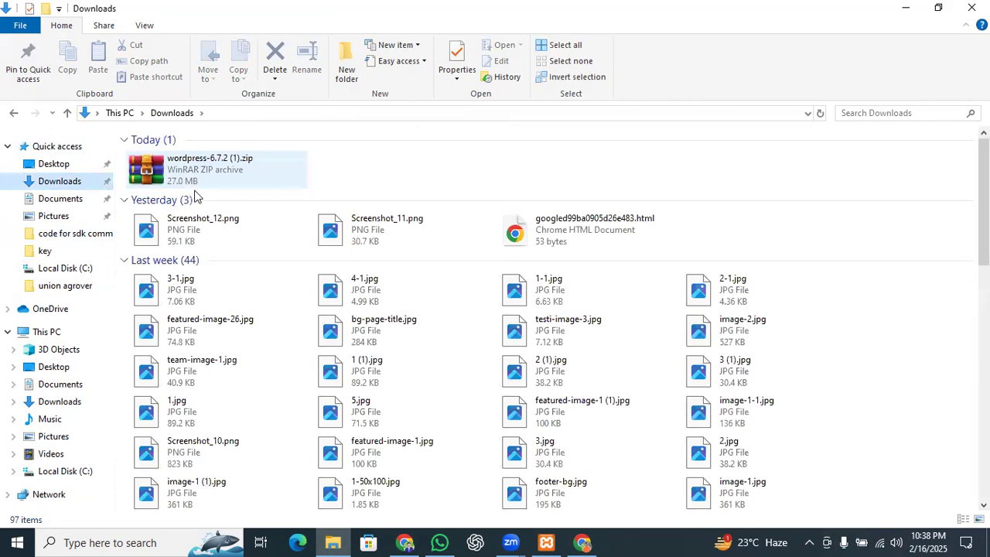
{"action": "left_click", "coordinate": [191, 188]}
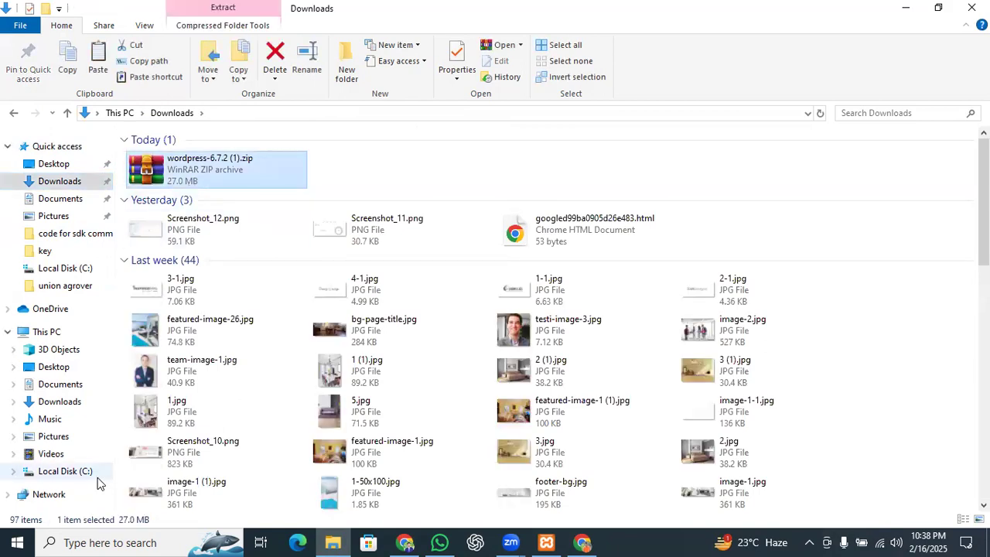
{"action": "left_click", "coordinate": [71, 472]}
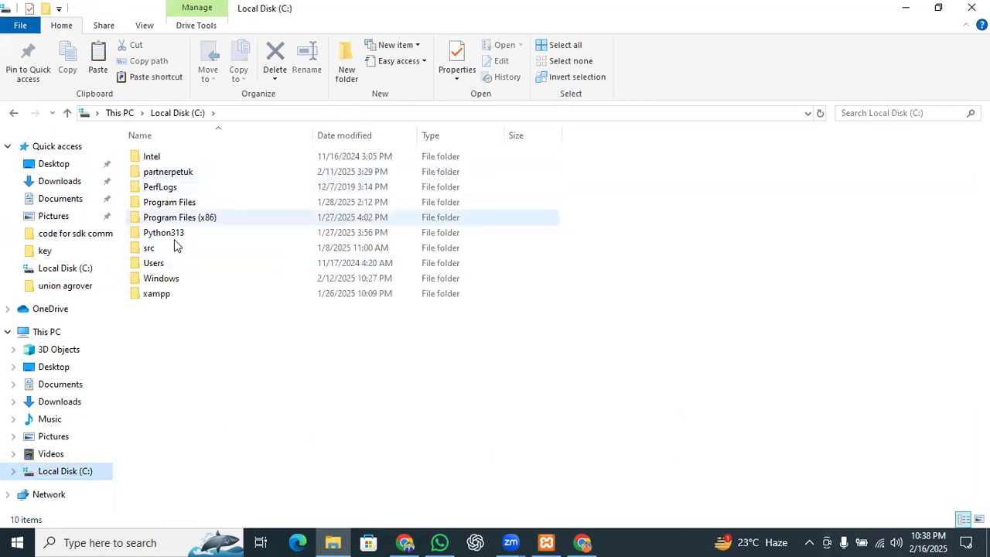
{"action": "double_click", "coordinate": [184, 297]}
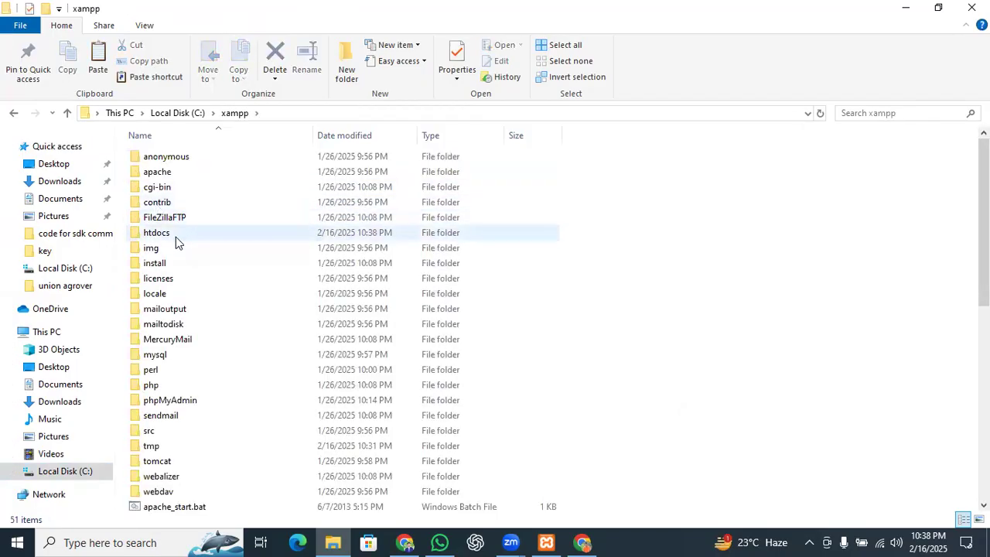
{"action": "left_click", "coordinate": [183, 237]}
{"action": "double_click", "coordinate": [184, 232]}
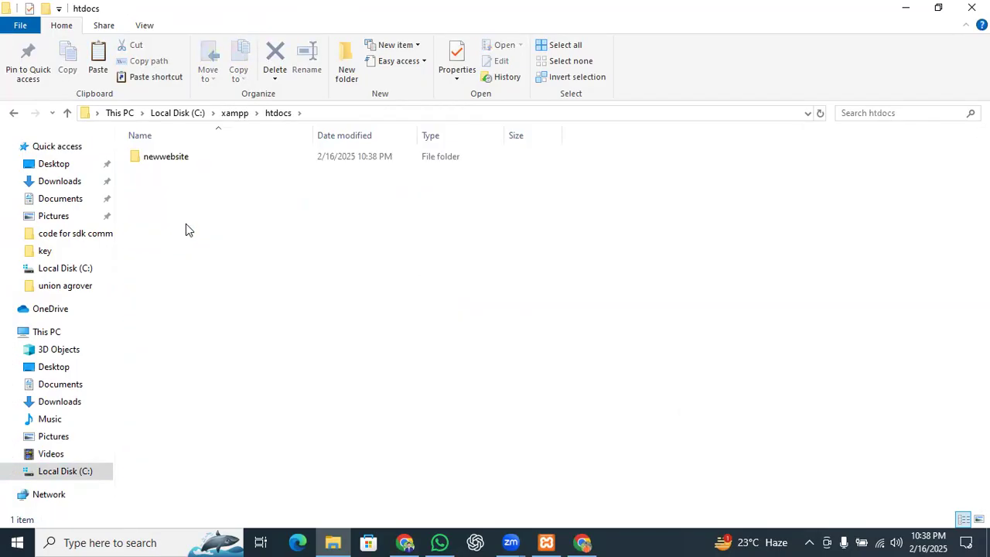
{"action": "double_click", "coordinate": [186, 160]}
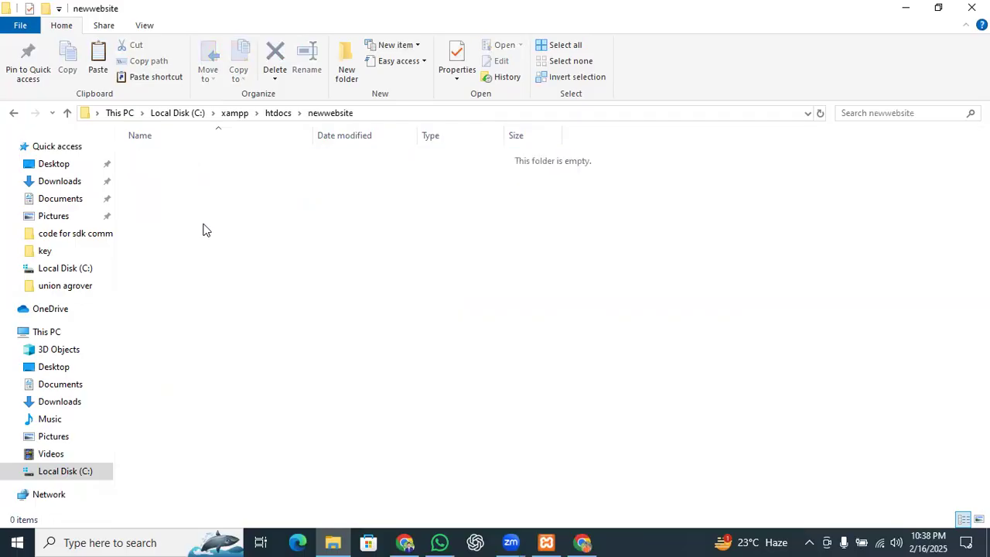
{"action": "key", "text": "ctrl+v"}
{"action": "left_click", "coordinate": [195, 160]}
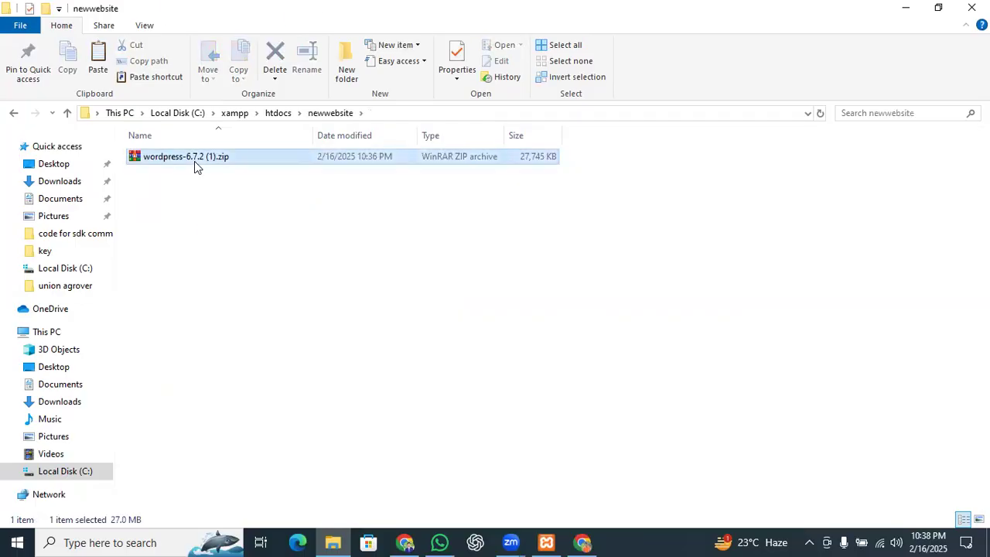
{"action": "right_click", "coordinate": [194, 160]}
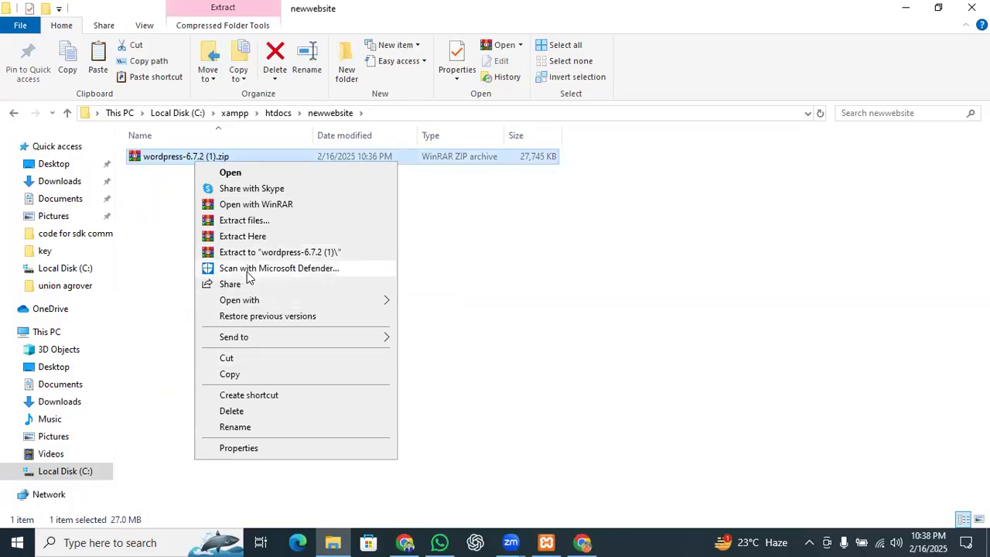
Step: Extract the zip and move all 19 WordPress files from the wordpress folder up into newwebsite
{"action": "left_click", "coordinate": [243, 237]}
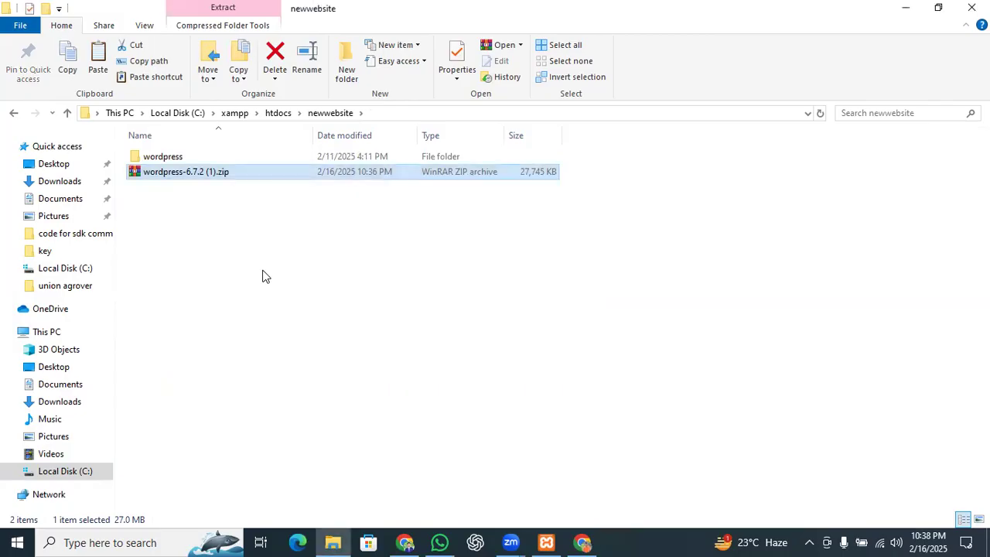
{"action": "left_click", "coordinate": [233, 157]}
{"action": "double_click", "coordinate": [234, 157]}
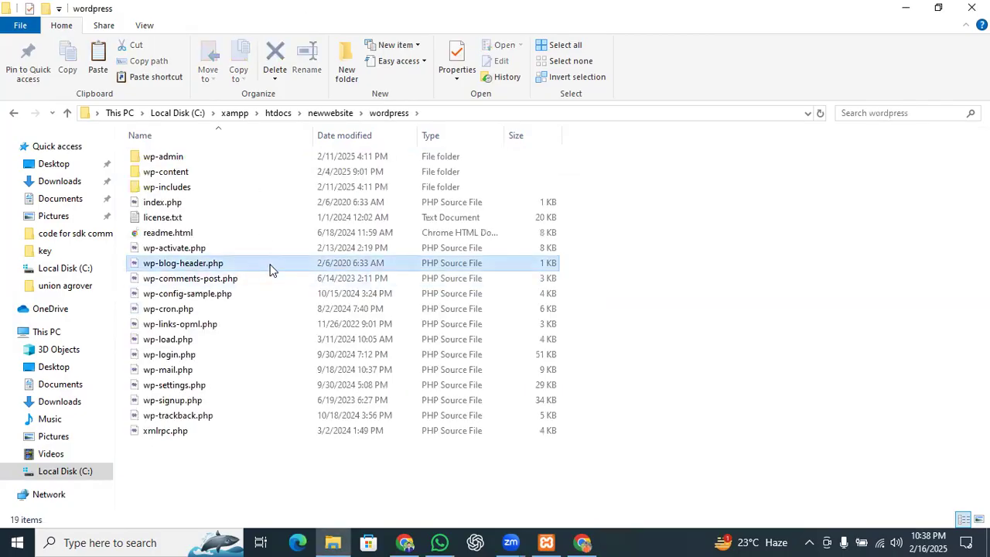
{"action": "key", "text": "ctrl+a"}
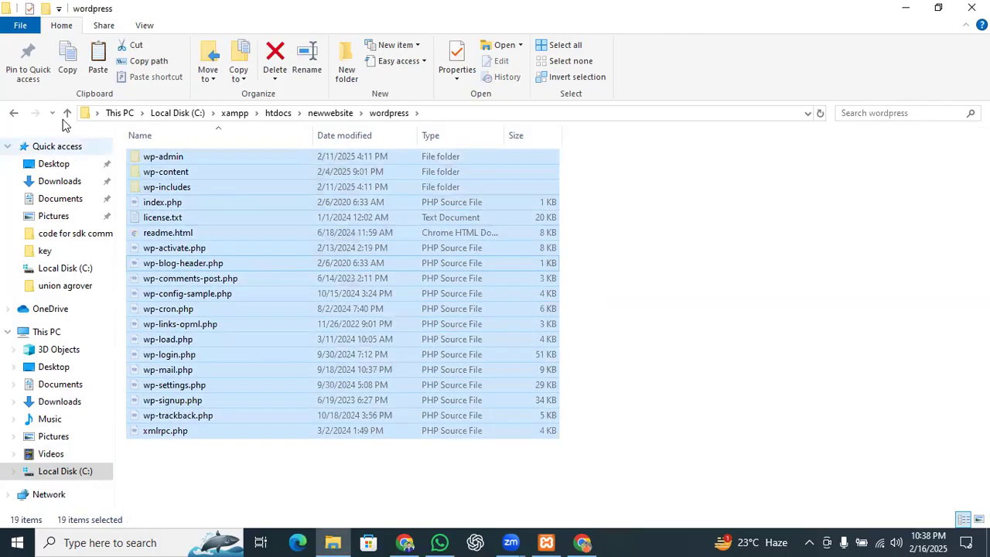
{"action": "left_click", "coordinate": [67, 113]}
{"action": "left_click", "coordinate": [263, 347]}
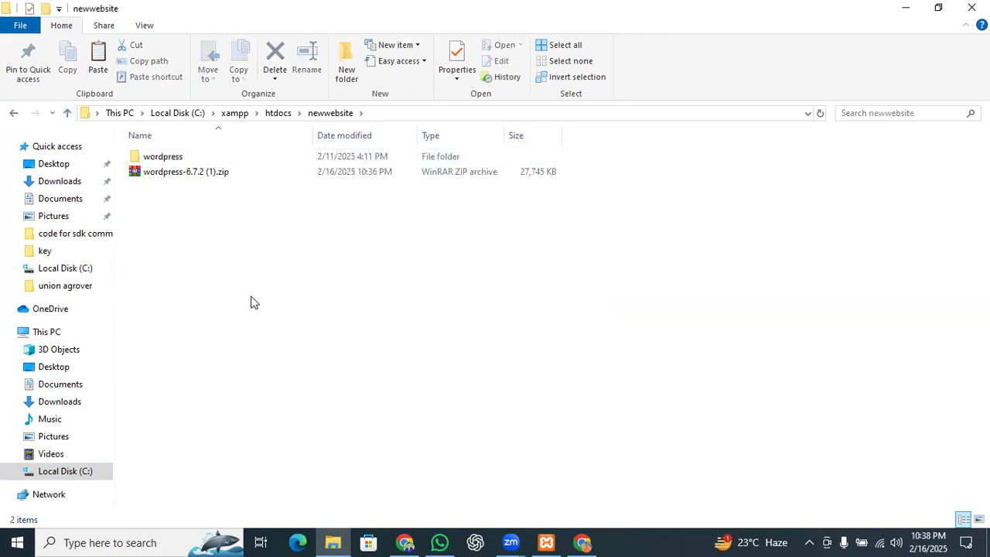
{"action": "key", "text": "ctrl+v"}
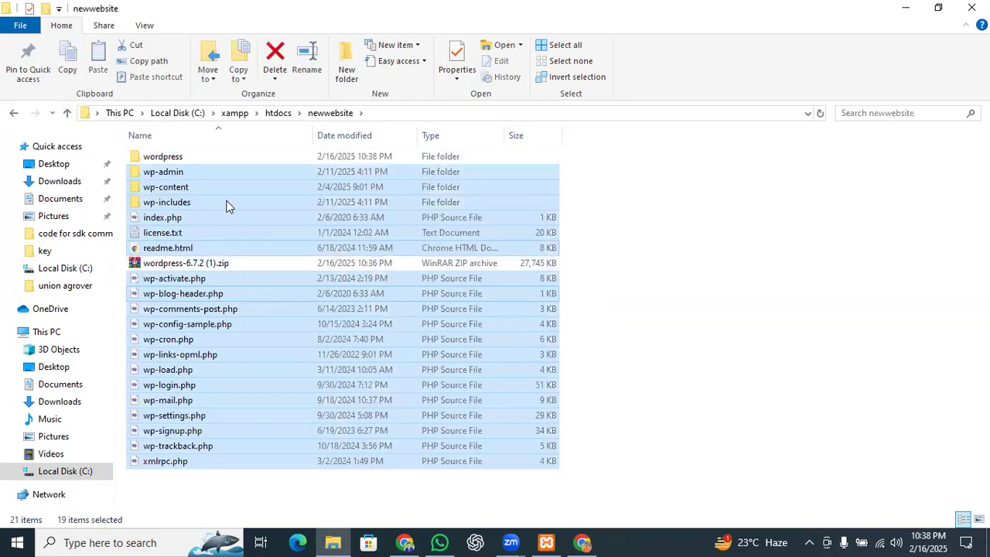
Step: Delete the leftover empty wordpress folder and the WordPress zip
{"action": "left_click", "coordinate": [210, 161]}
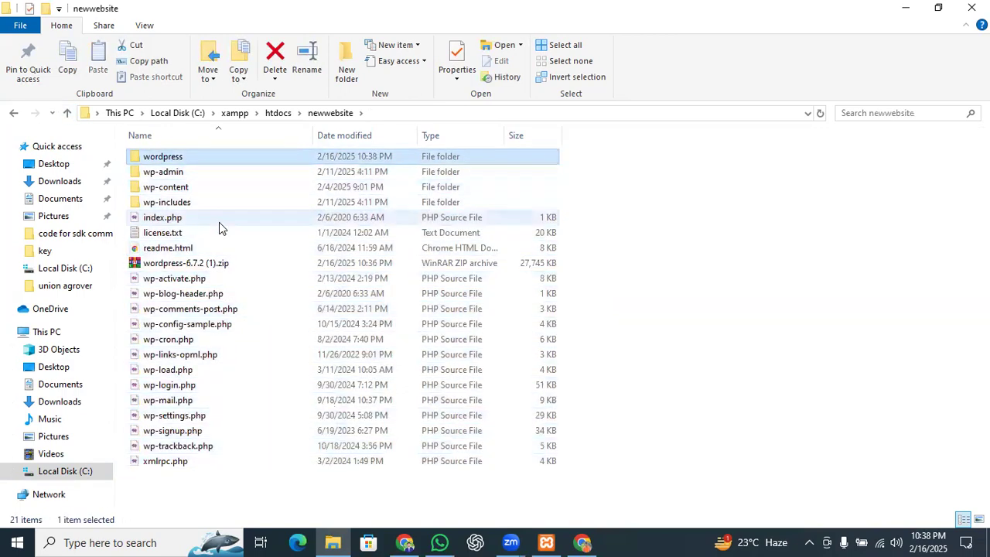
{"action": "left_click", "coordinate": [219, 264], "text": "ctrl"}
{"action": "key", "text": "Delete"}
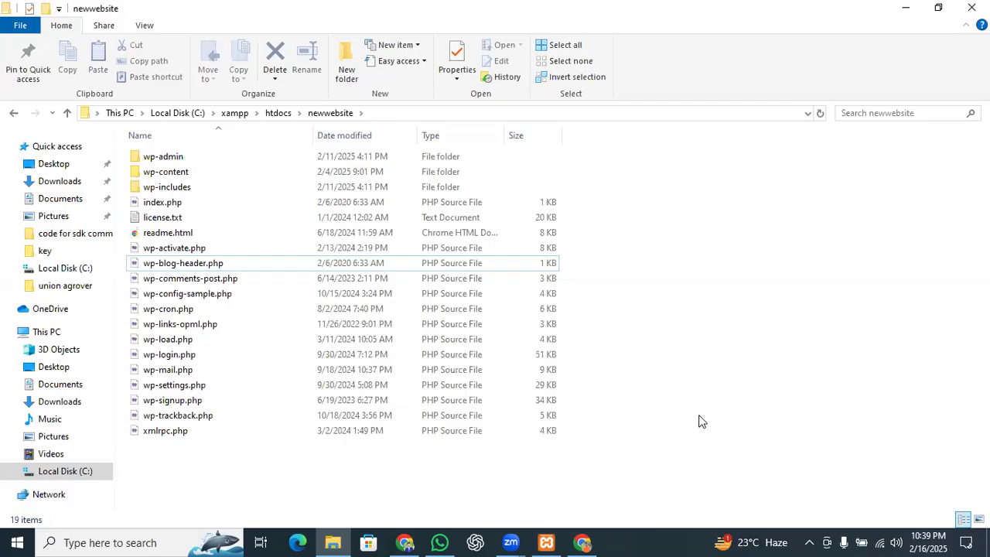
Step: Select the newwebsite part of the folder path in File Explorer's address bar
{"action": "left_click", "coordinate": [393, 113]}
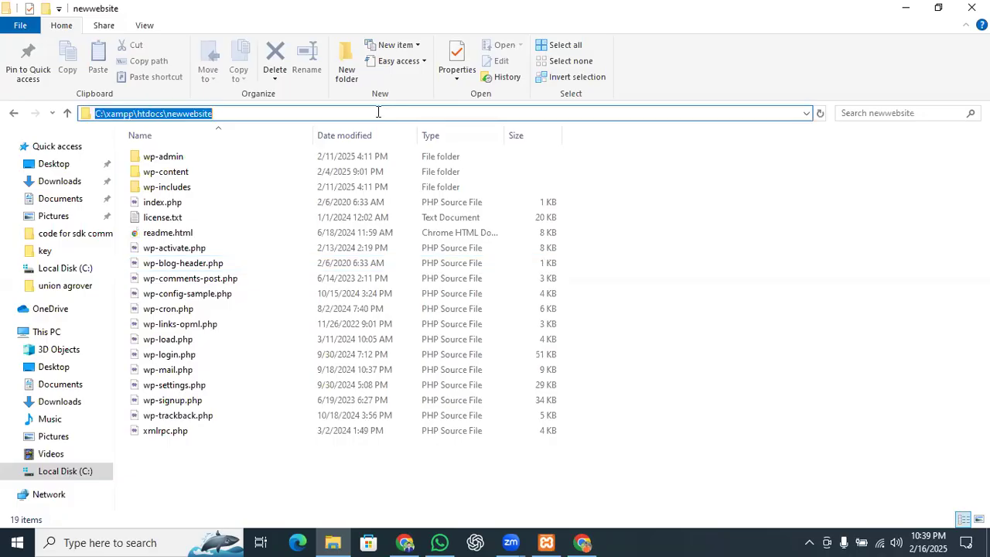
{"action": "left_click", "coordinate": [234, 114]}
{"action": "left_click_drag", "start_coordinate": [213, 114], "coordinate": [167, 114]}
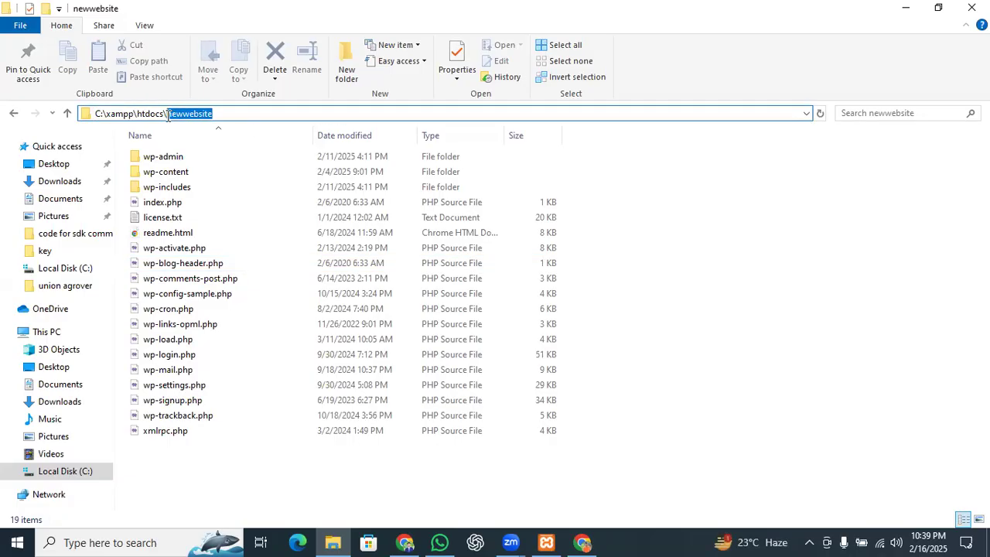
Step: Load localhost/newwebsite in Chrome's Updates – WordPress News tab
{"action": "left_click", "coordinate": [409, 542]}
{"action": "left_click", "coordinate": [584, 542]}
{"action": "left_click", "coordinate": [397, 8]}
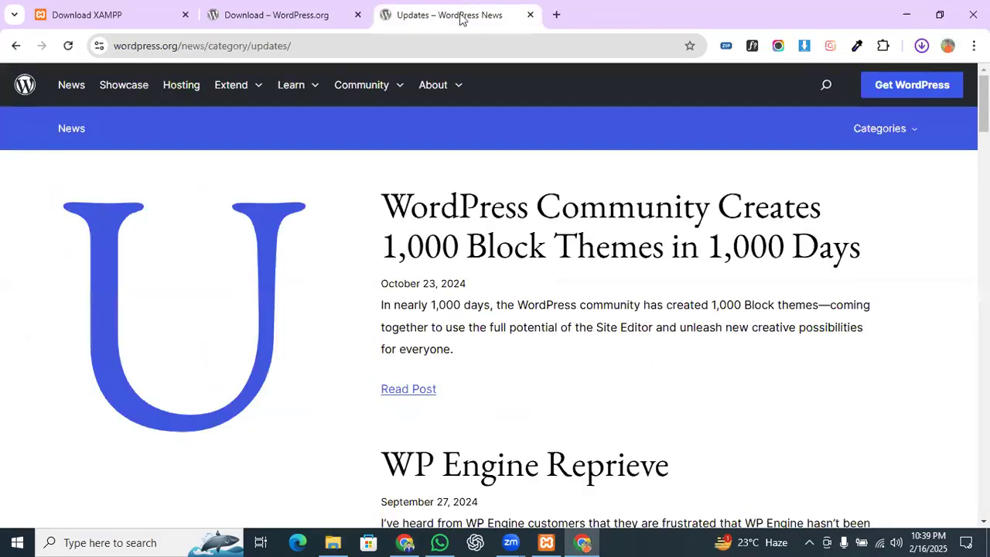
{"action": "left_click", "coordinate": [426, 37]}
{"action": "key", "text": "BackSpace"}
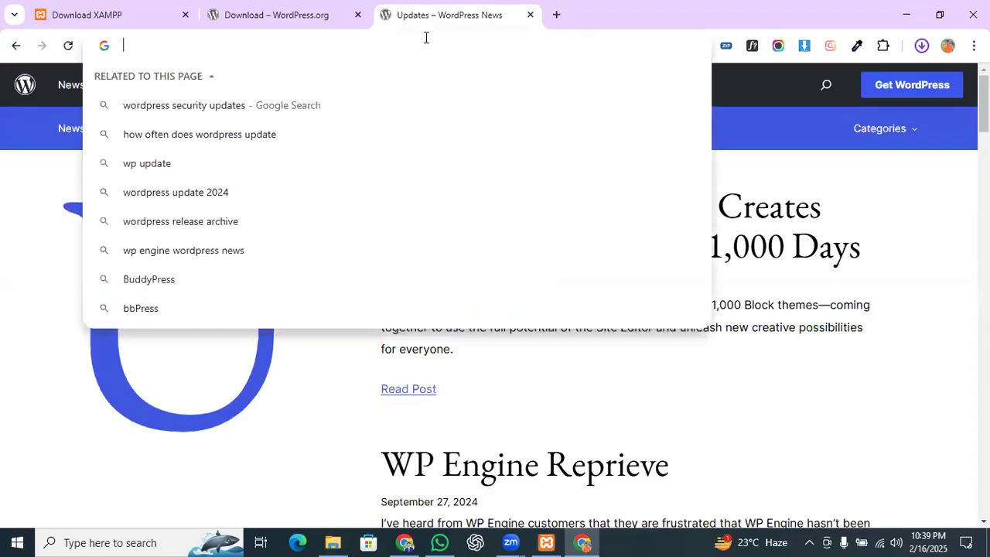
{"action": "type", "text": "loca"}
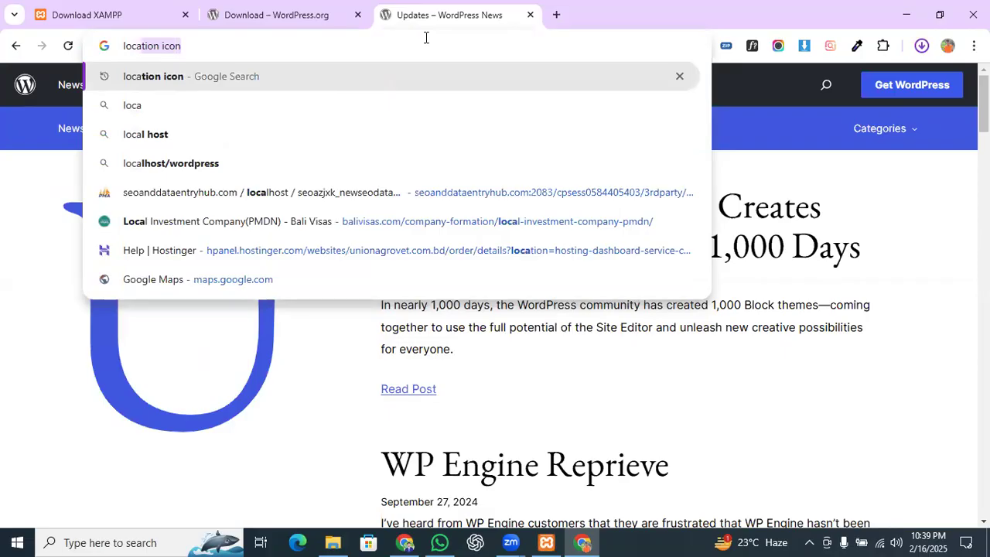
{"action": "type", "text": "lhos"}
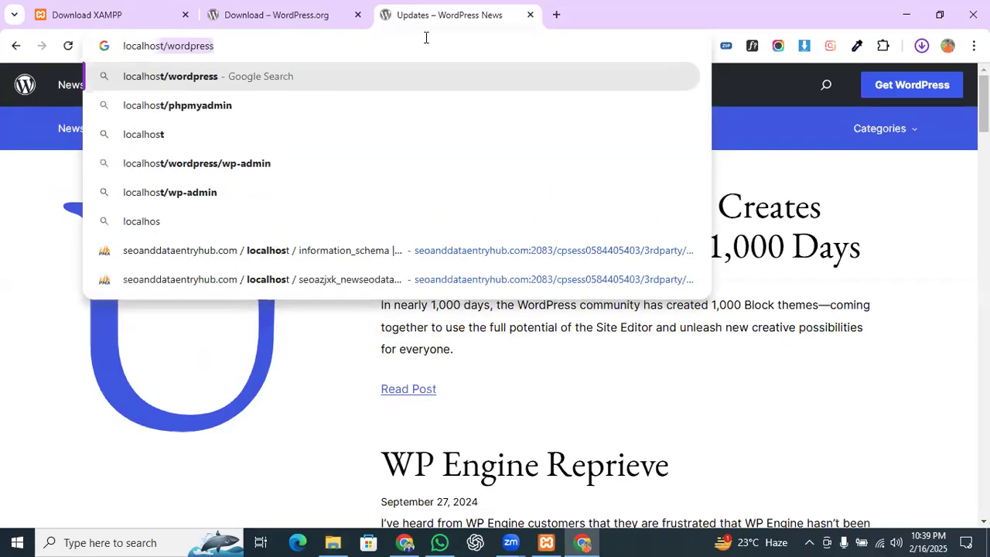
{"action": "type", "text": "t/wordpress"}
{"action": "key", "text": "BackSpace"}
{"action": "key", "text": "BackSpace"}
{"action": "key", "text": "BackSpace"}
{"action": "key", "text": "BackSpace"}
{"action": "key", "text": "BackSpace"}
{"action": "key", "text": "BackSpace"}
{"action": "key", "text": "BackSpace"}
{"action": "key", "text": "BackSpace"}
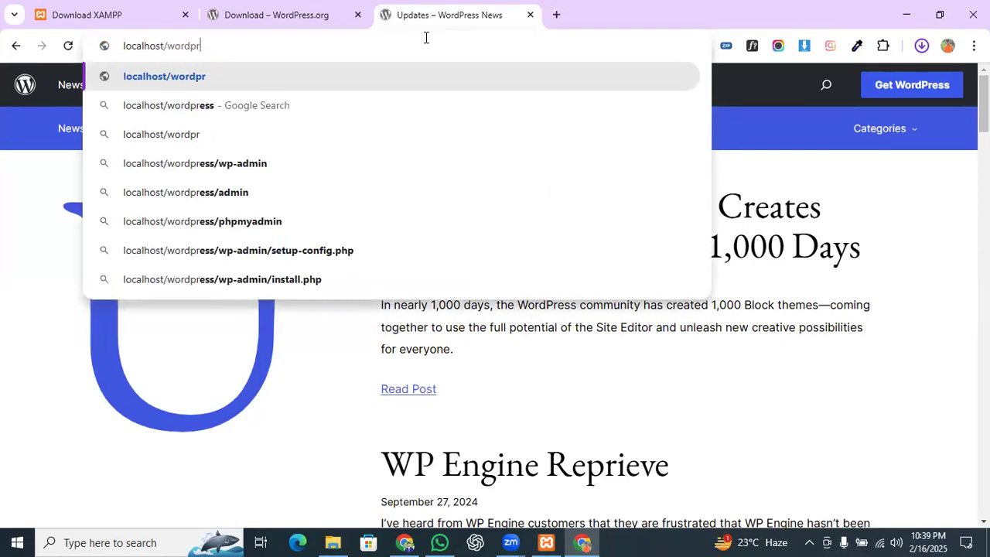
{"action": "key", "text": "BackSpace"}
{"action": "type", "text": "newwebsite"}
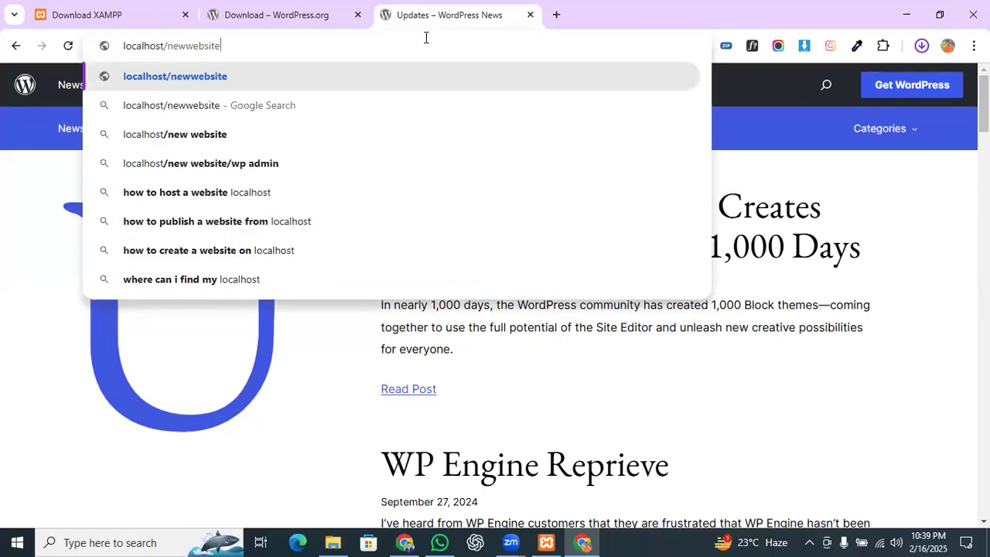
{"action": "key", "text": "Return"}
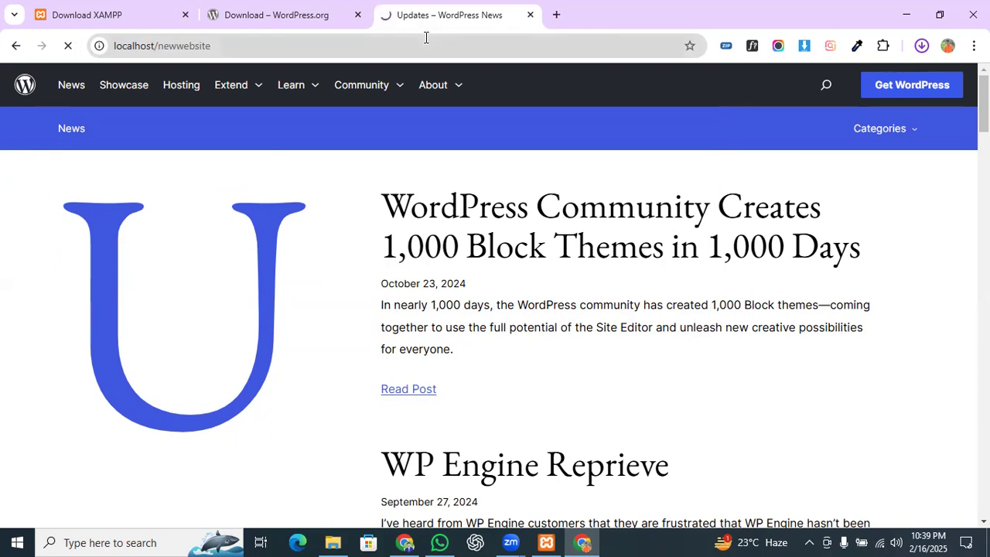
{"action": "left_click", "coordinate": [425, 37]}
{"action": "left_click", "coordinate": [426, 37]}
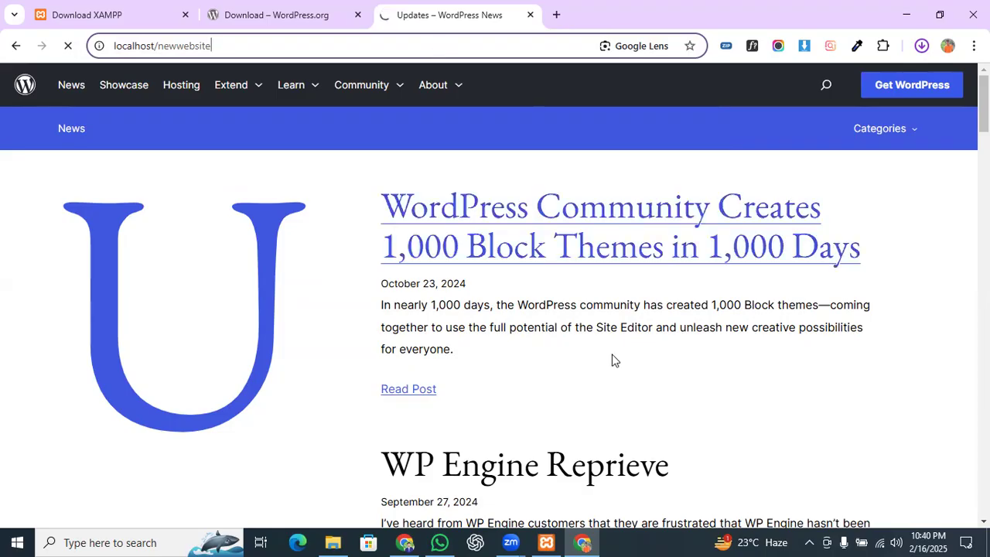
Step: Load localhost/newwebsite in the other Chrome window, replacing the suggested localhost/finaltouch/
{"action": "mouse_move", "coordinate": [398, 541]}
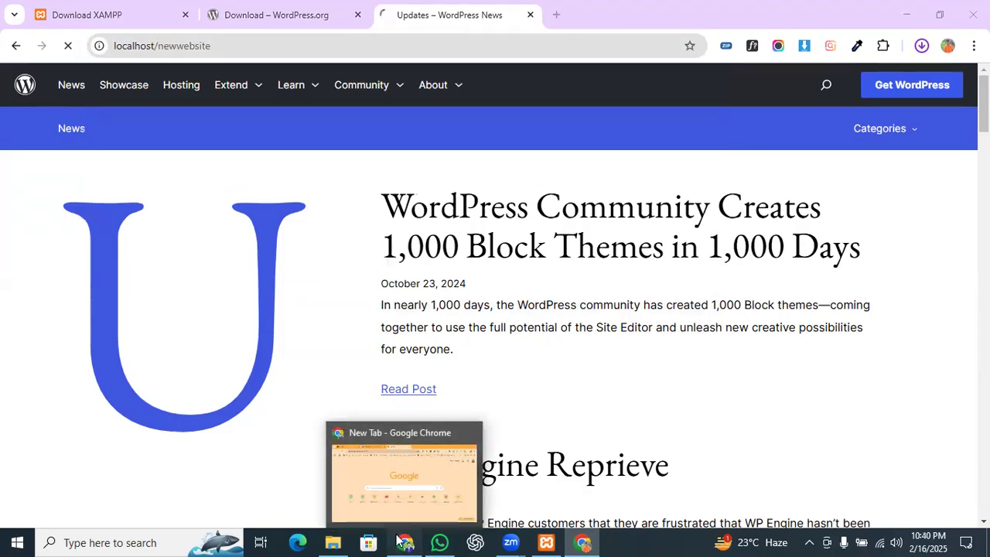
{"action": "left_click", "coordinate": [402, 479]}
{"action": "left_click", "coordinate": [226, 44]}
{"action": "type", "text": "loc"}
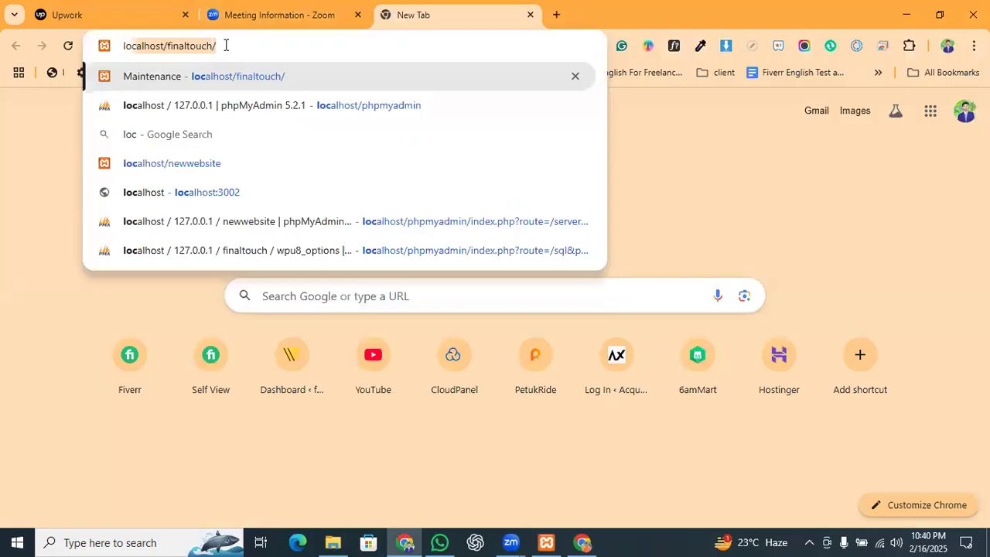
{"action": "key", "text": "Right"}
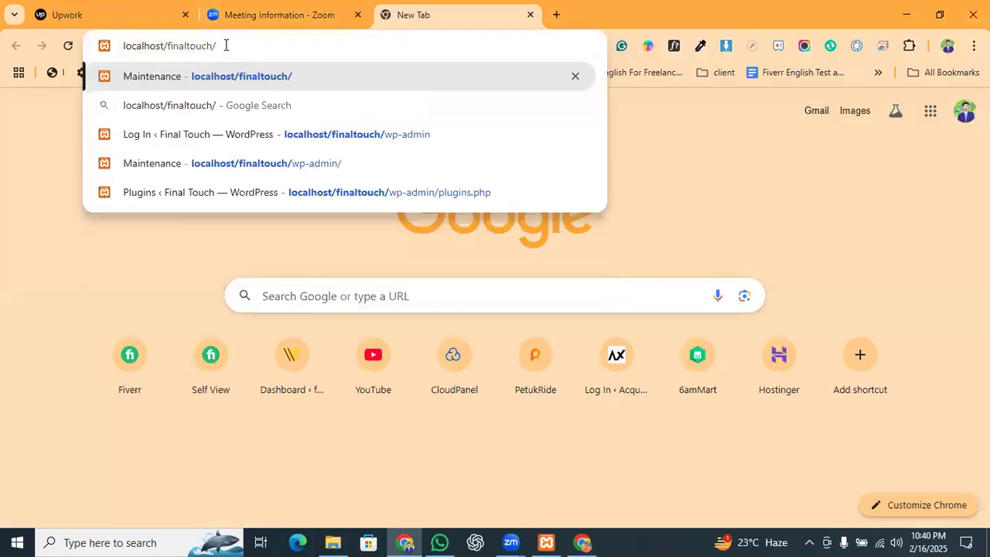
{"action": "key", "text": "BackSpace"}
{"action": "key", "text": "BackSpace"}
{"action": "key", "text": "BackSpace"}
{"action": "key", "text": "BackSpace"}
{"action": "key", "text": "BackSpace"}
{"action": "key", "text": "BackSpace"}
{"action": "key", "text": "BackSpace"}
{"action": "key", "text": "BackSpace"}
{"action": "key", "text": "BackSpace"}
{"action": "key", "text": "BackSpace"}
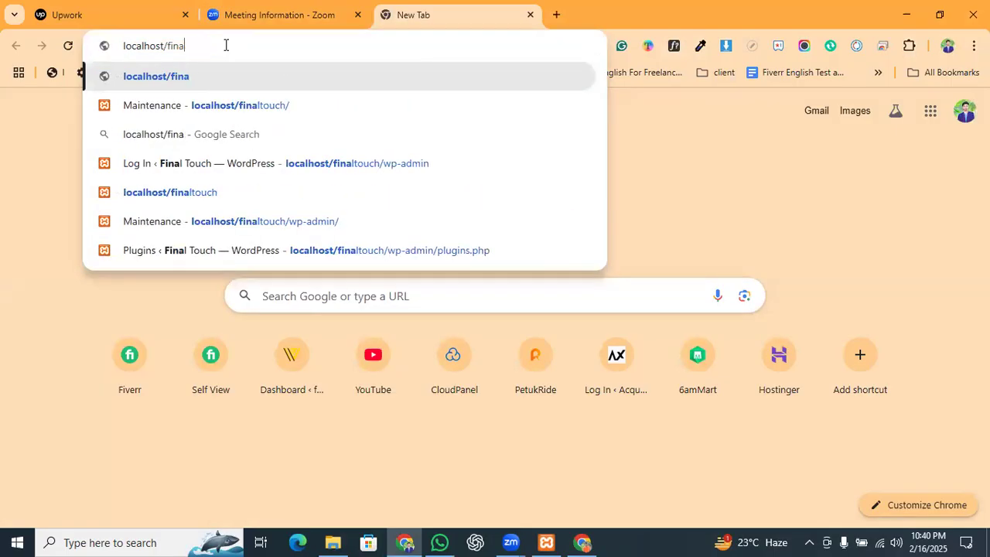
{"action": "key", "text": "BackSpace"}
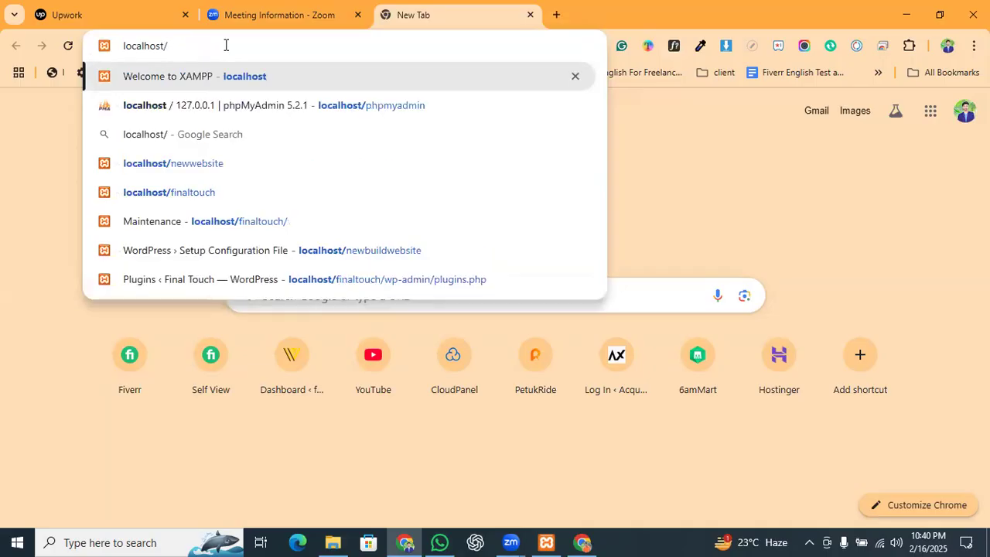
{"action": "type", "text": "newwebsite"}
{"action": "key", "text": "Return"}
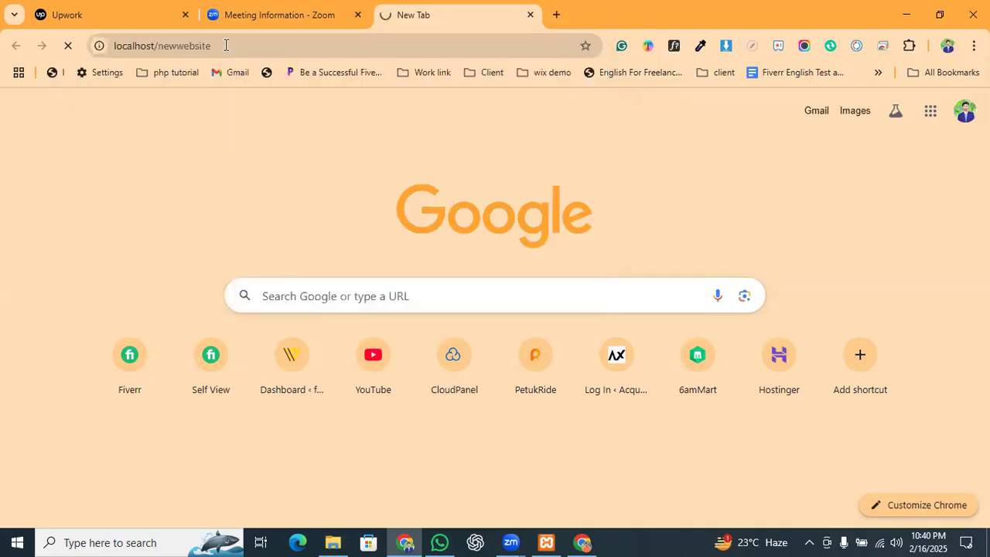
Step: Copy the localhost/newwebsite address and load it in a new tab of the WordPress News window
{"action": "left_click", "coordinate": [583, 541]}
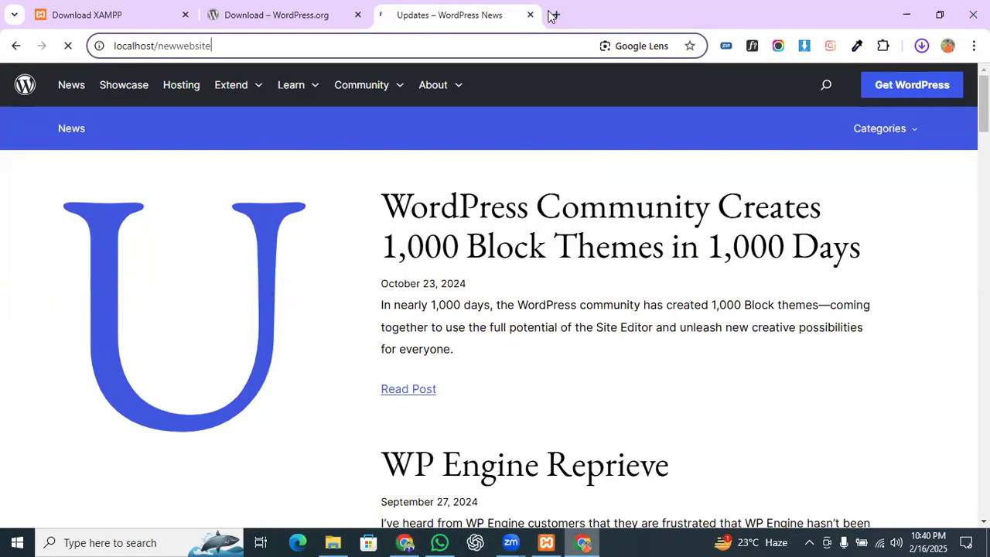
{"action": "left_click", "coordinate": [446, 44]}
{"action": "key", "text": "ctrl+c"}
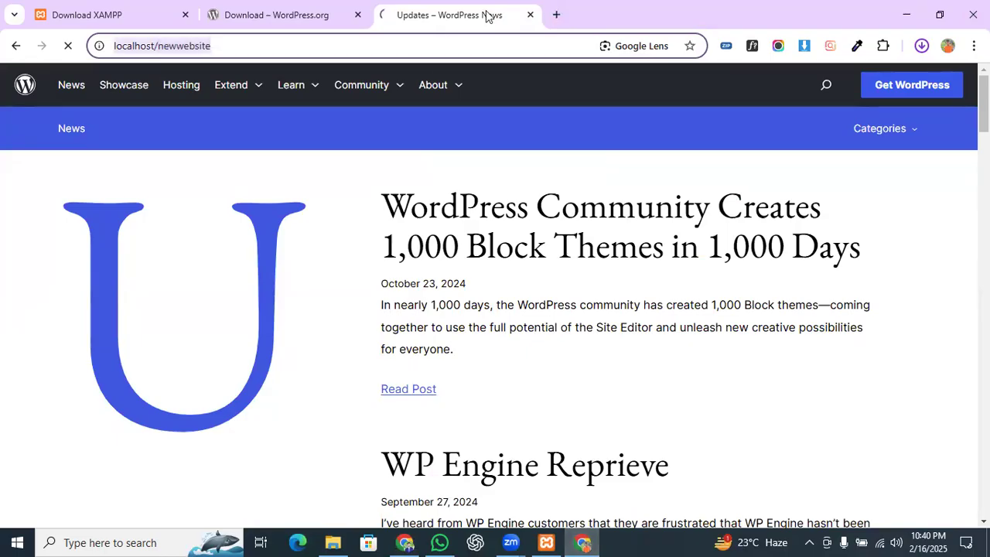
{"action": "left_click", "coordinate": [556, 15]}
{"action": "key", "text": "ctrl+v"}
{"action": "key", "text": "Return"}
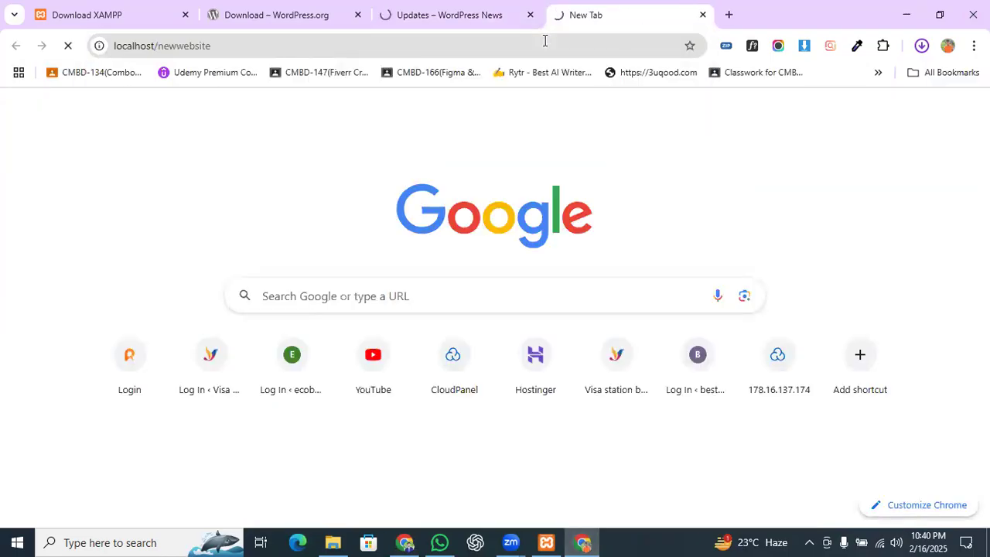
Step: Close the WordPress News, WordPress.org download and XAMPP download tabs
{"action": "left_click", "coordinate": [487, 11]}
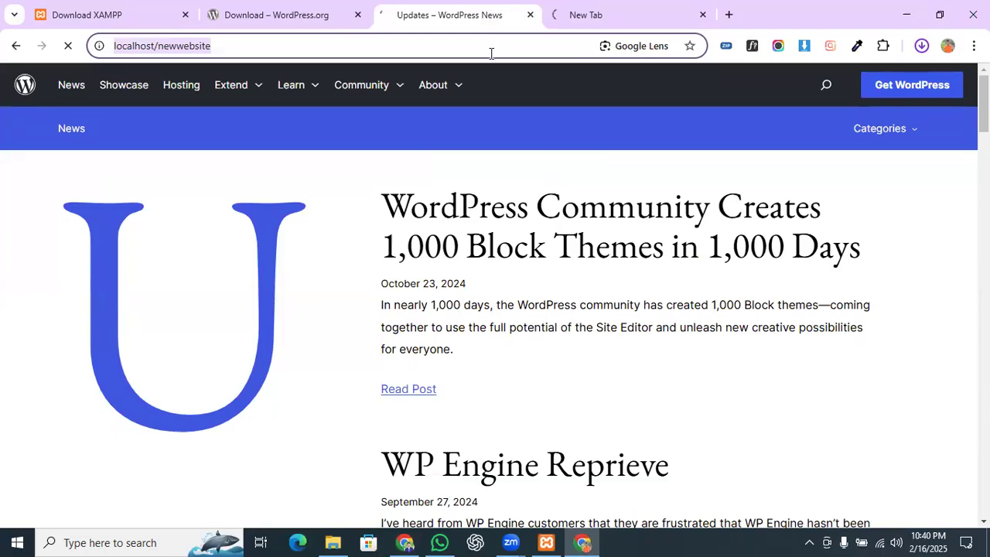
{"action": "left_click", "coordinate": [530, 15]}
{"action": "left_click", "coordinate": [300, 14]}
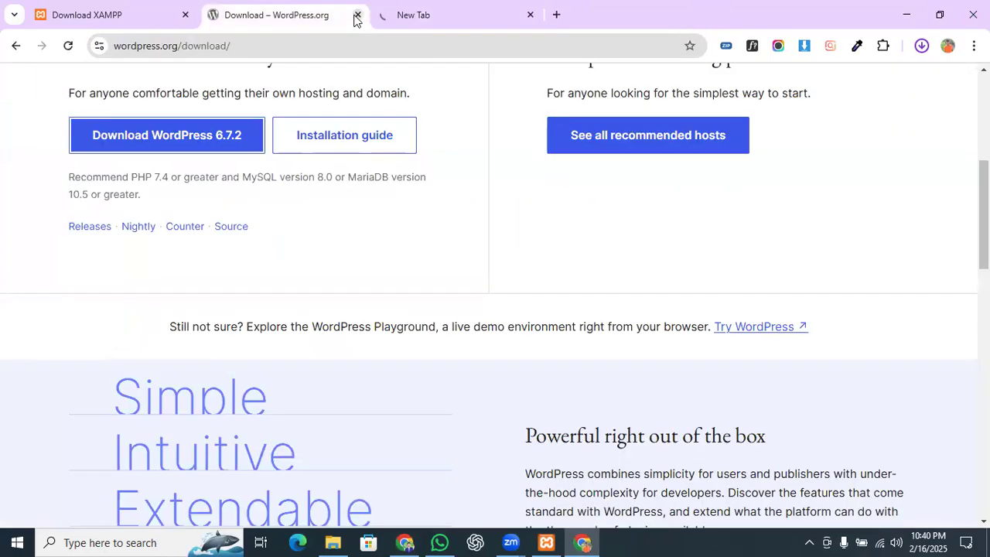
{"action": "left_click", "coordinate": [357, 15]}
{"action": "left_click", "coordinate": [175, 19]}
{"action": "left_click", "coordinate": [185, 14]}
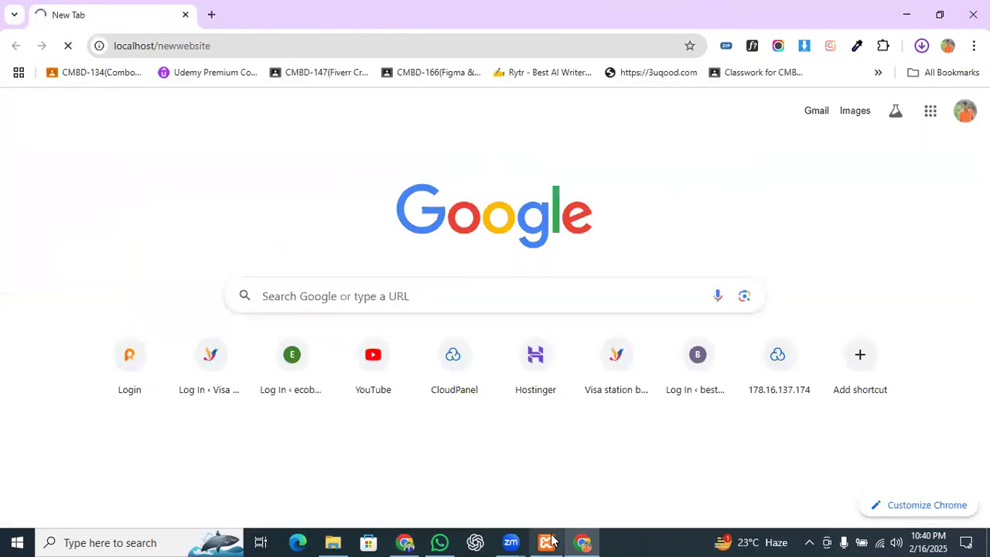
Step: Open htdocs via the XAMPP Control Panel's Explorer button, then minimize it
{"action": "left_click", "coordinate": [546, 542]}
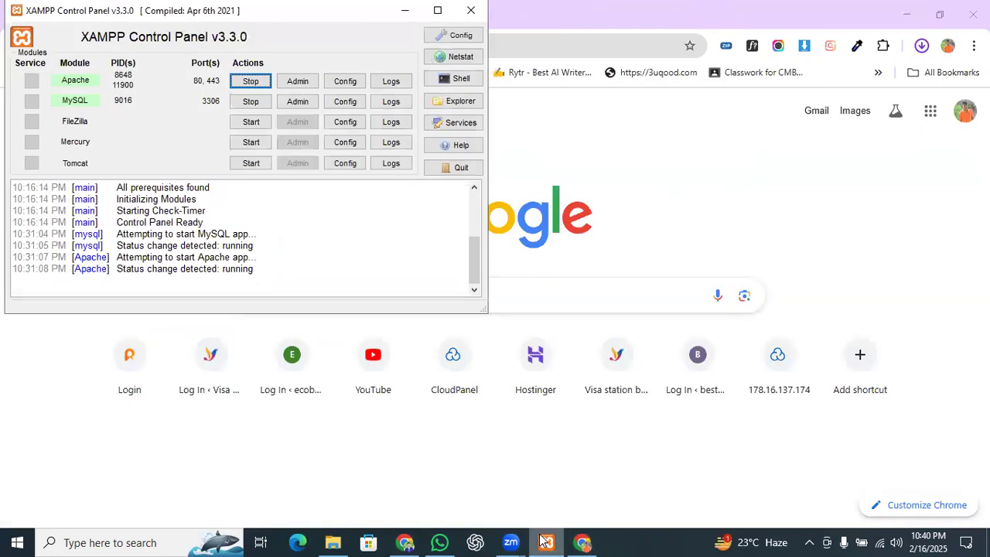
{"action": "left_click", "coordinate": [447, 103]}
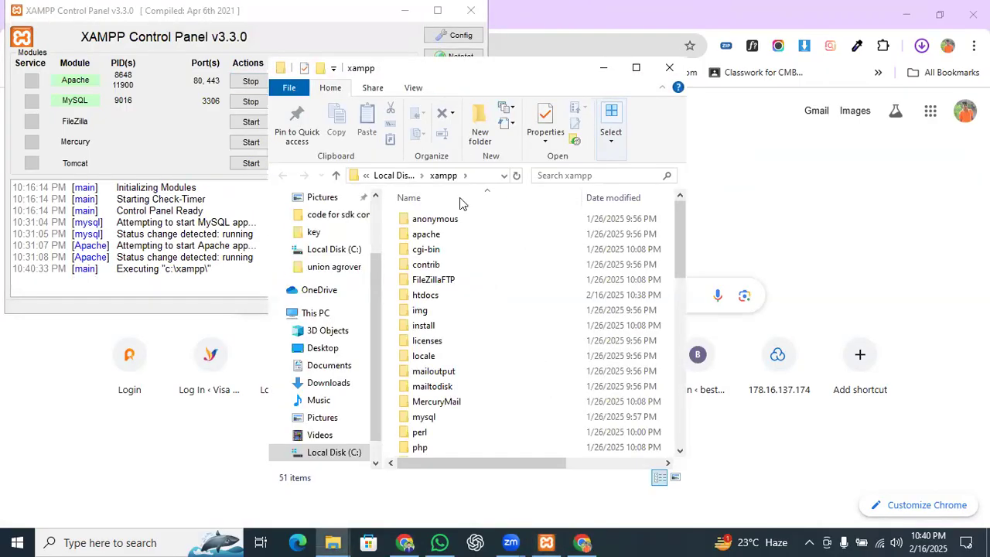
{"action": "double_click", "coordinate": [426, 295]}
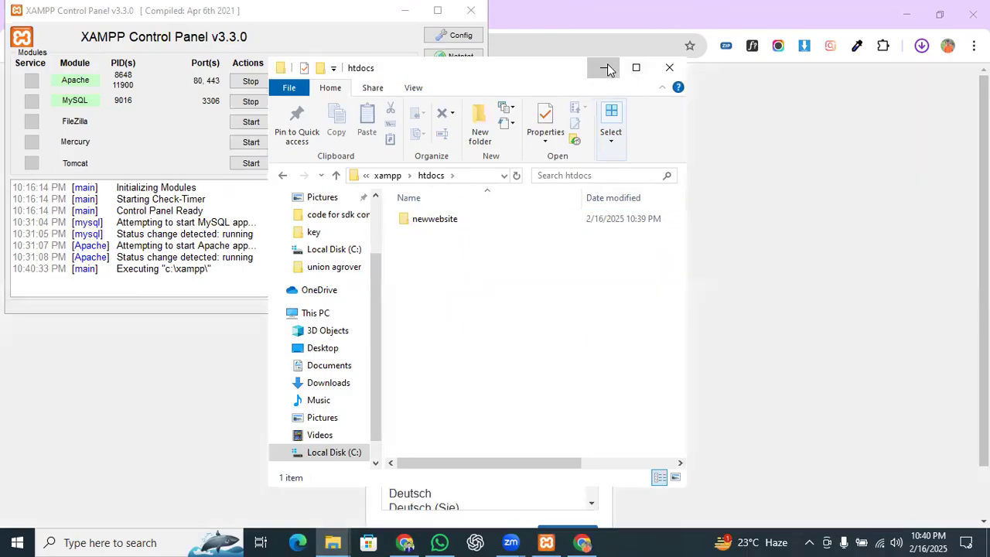
{"action": "left_click", "coordinate": [606, 68]}
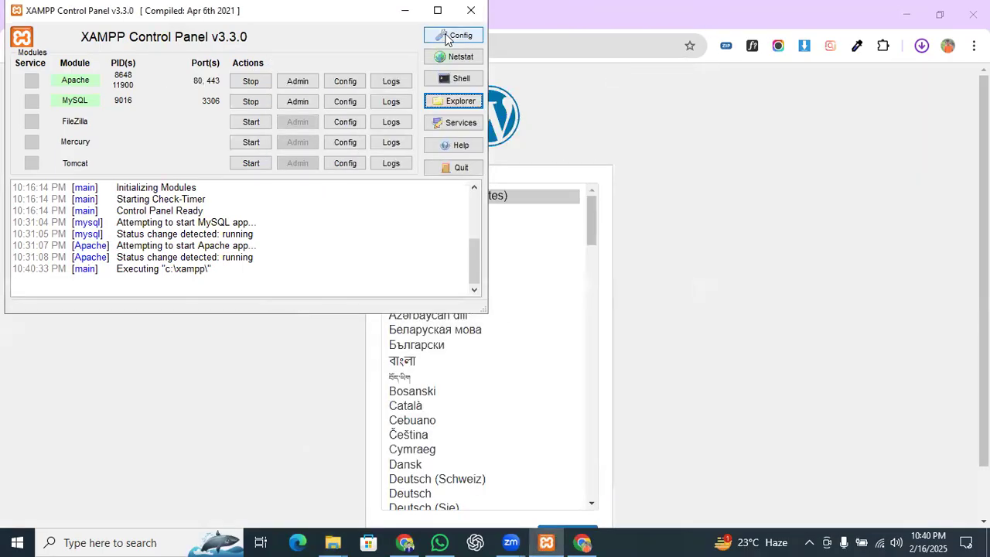
Step: Continue the WordPress installer with English (United States) as the language
{"action": "left_click", "coordinate": [405, 10]}
{"action": "scroll", "coordinate": [769, 193], "scroll_direction": "down", "scroll_amount": 2}
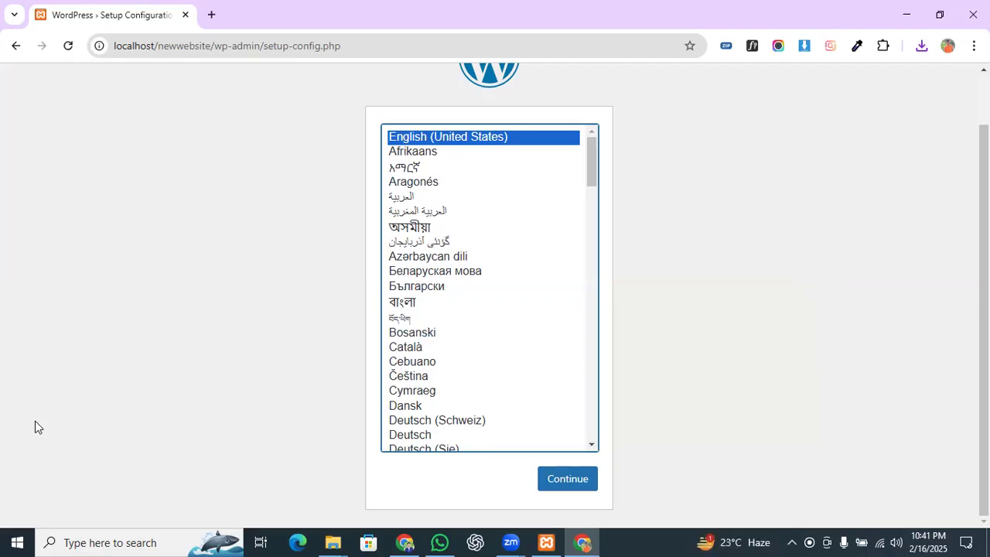
{"action": "scroll", "coordinate": [769, 144], "scroll_direction": "up", "scroll_amount": 1}
{"action": "scroll", "coordinate": [652, 444], "scroll_direction": "down", "scroll_amount": 1}
{"action": "key", "text": "Tab"}
{"action": "key", "text": "Return"}
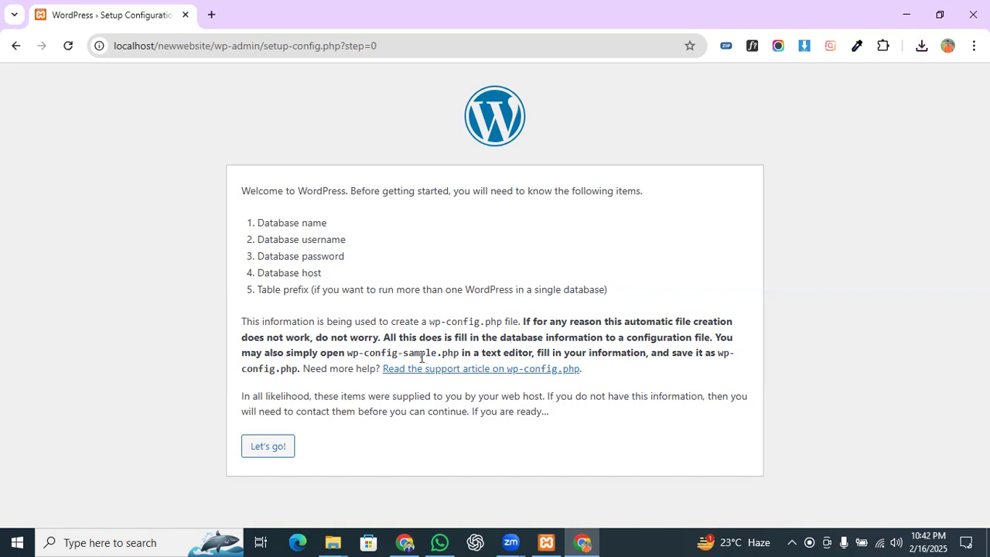
Step: Open the database connection form and review the Database Name, Username, Password, Host and Table Prefix fields
{"action": "left_click", "coordinate": [267, 448]}
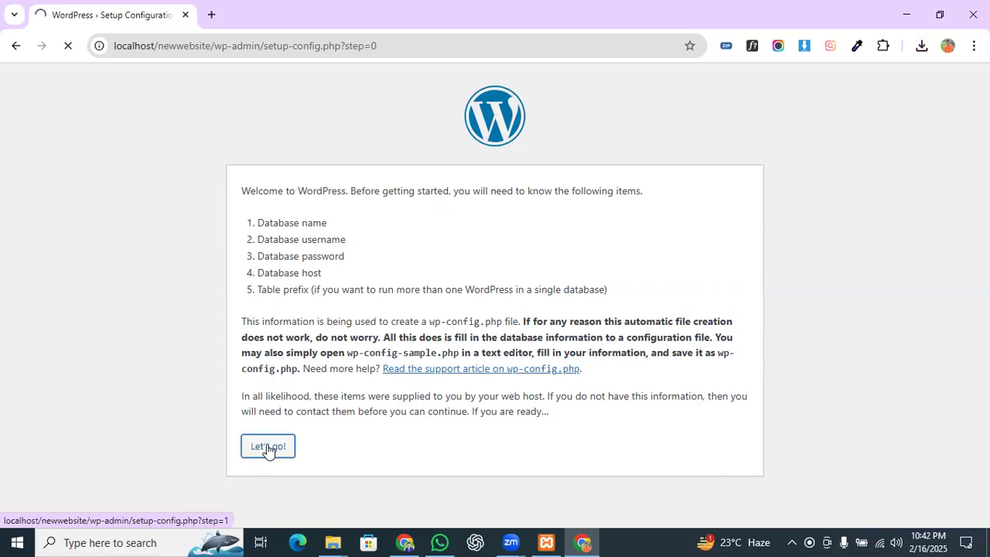
{"action": "scroll", "coordinate": [292, 298], "scroll_direction": "down", "scroll_amount": 1}
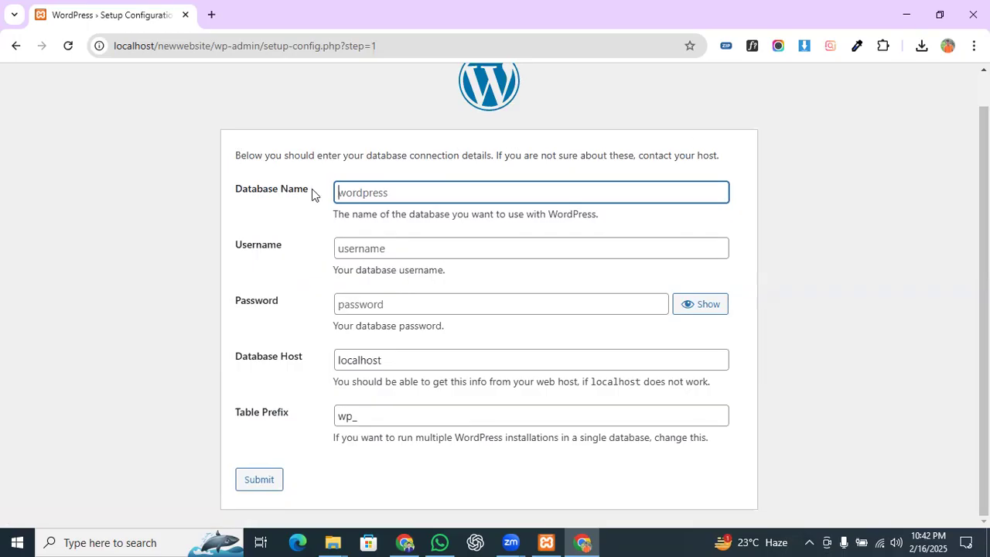
{"action": "left_click_drag", "start_coordinate": [311, 194], "coordinate": [192, 258]}
{"action": "left_click_drag", "start_coordinate": [277, 316], "coordinate": [216, 314]}
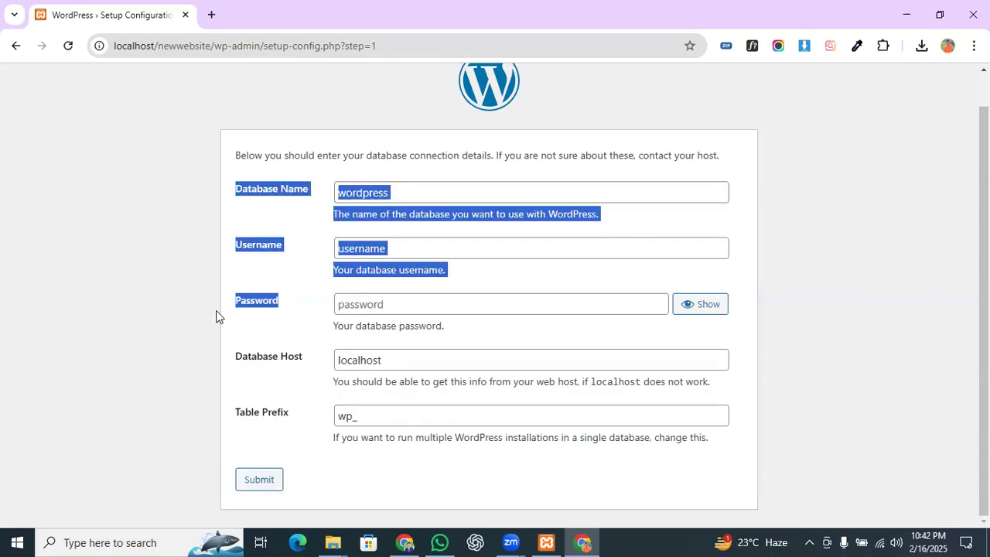
{"action": "left_click_drag", "start_coordinate": [303, 360], "coordinate": [151, 406]}
{"action": "left_click", "coordinate": [385, 418]}
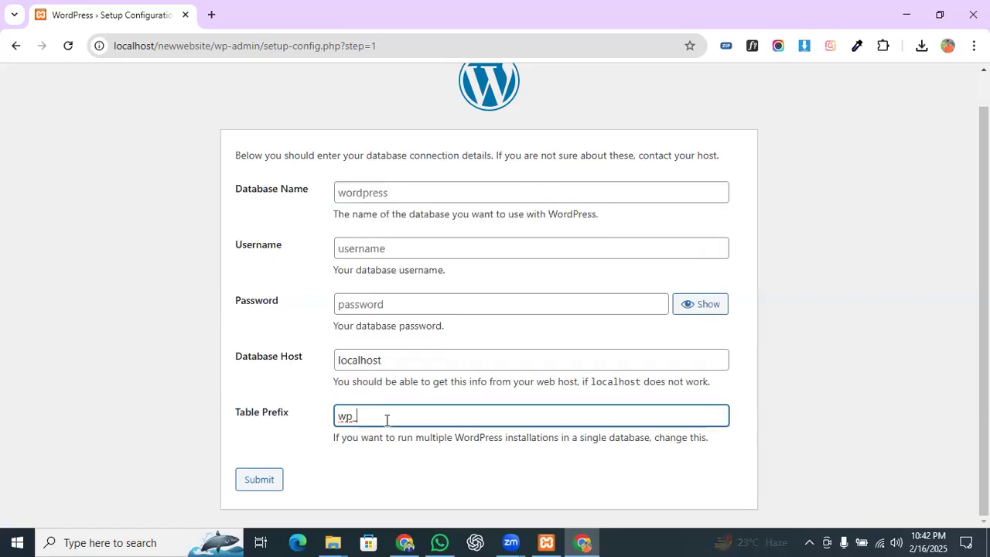
{"action": "left_click", "coordinate": [420, 365]}
{"action": "left_click", "coordinate": [395, 194]}
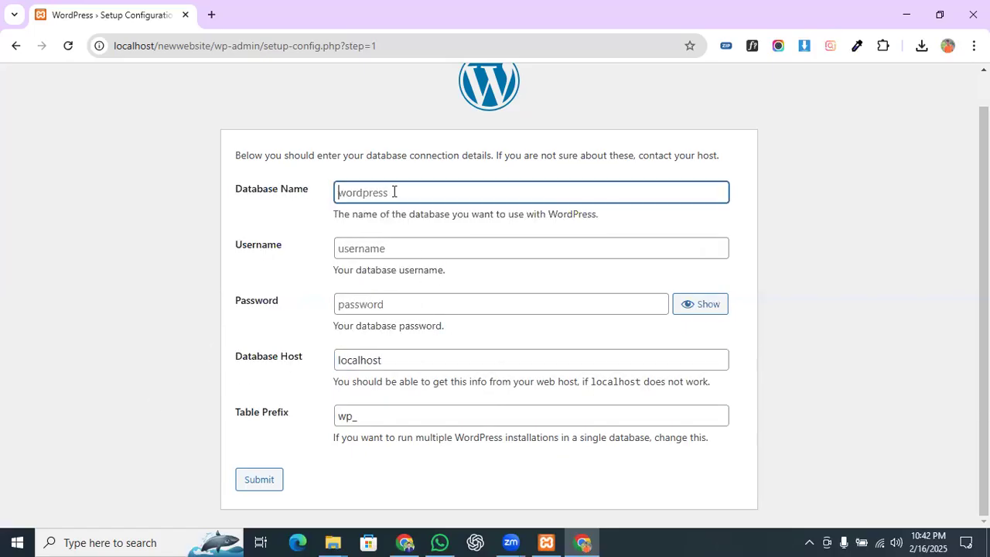
{"action": "left_click", "coordinate": [400, 249]}
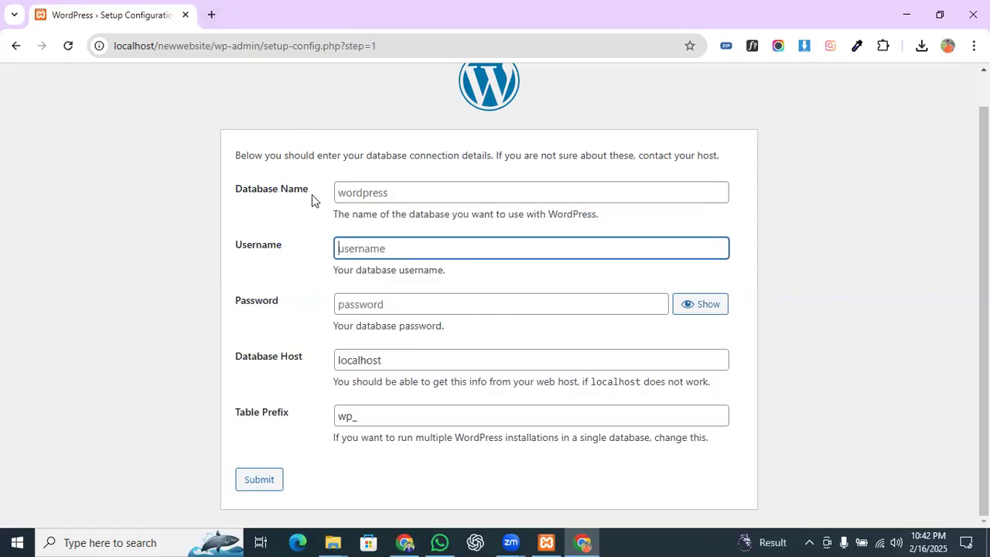
Step: Open a new Chrome tab and type 'local' in its address bar
{"action": "left_click", "coordinate": [211, 15]}
{"action": "left_click", "coordinate": [232, 52]}
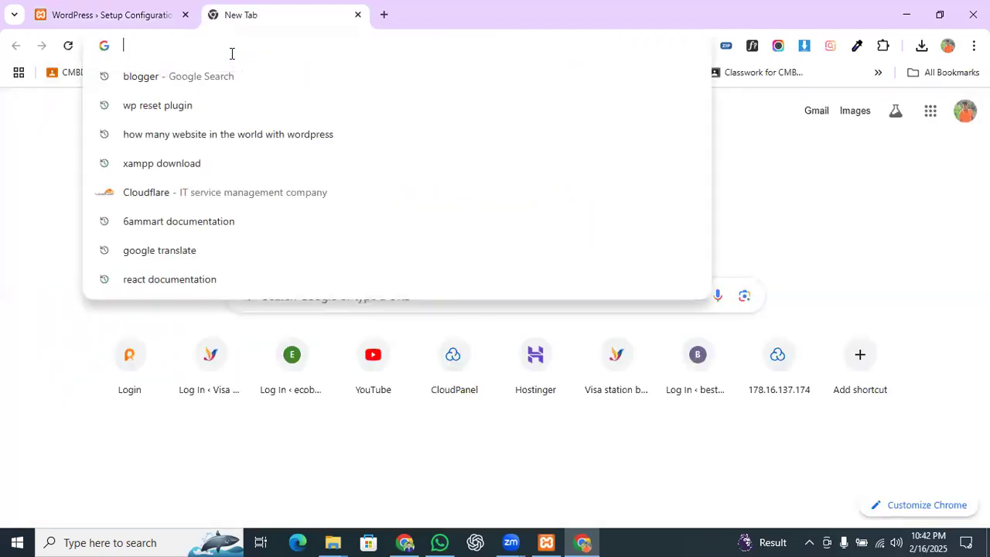
{"action": "type", "text": "loc"}
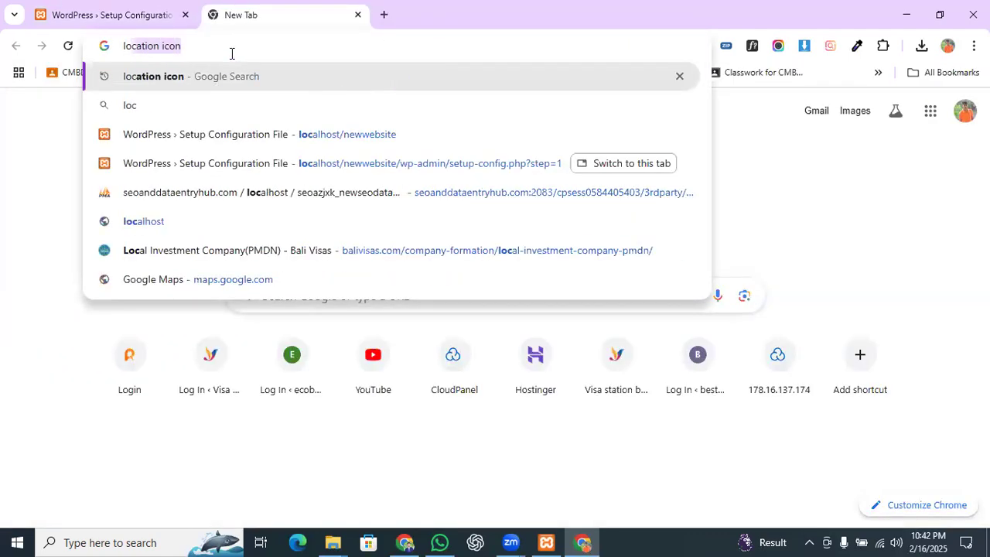
{"action": "type", "text": "al"}
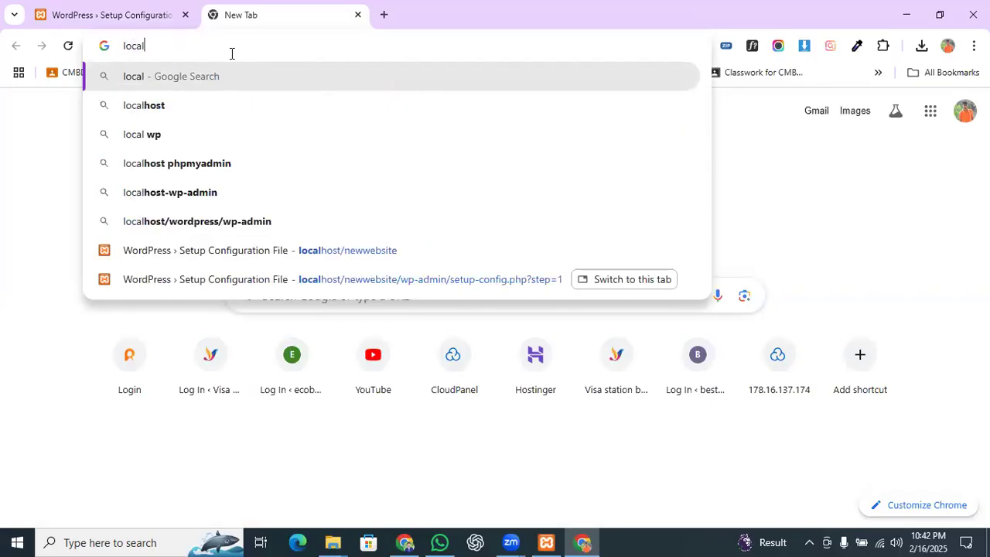
Step: Enter localhost/phpmyadmin in the new tab's address bar using the autocomplete suggestion
{"action": "key", "text": "BackSpace"}
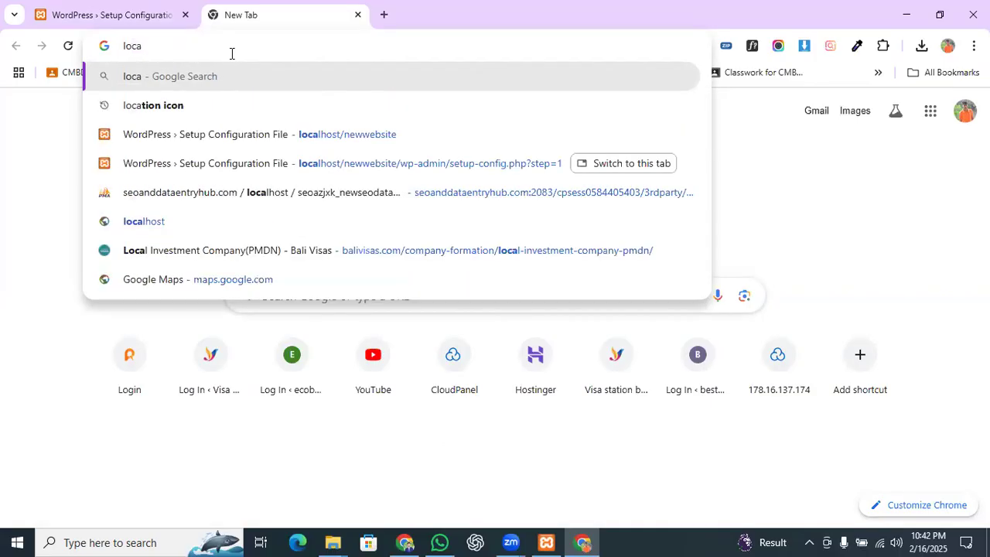
{"action": "type", "text": "lhost/newwebsite"}
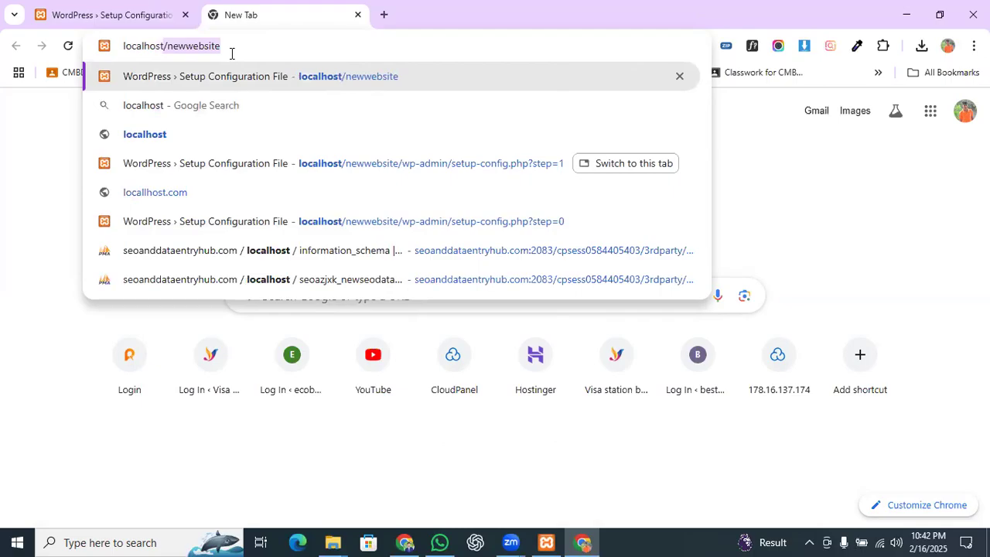
{"action": "key", "text": "Right"}
{"action": "key", "text": "BackSpace"}
{"action": "key", "text": "BackSpace"}
{"action": "key", "text": "BackSpace"}
{"action": "key", "text": "BackSpace"}
{"action": "key", "text": "BackSpace"}
{"action": "key", "text": "BackSpace"}
{"action": "key", "text": "BackSpace"}
{"action": "key", "text": "BackSpace"}
{"action": "key", "text": "BackSpace"}
{"action": "key", "text": "BackSpace"}
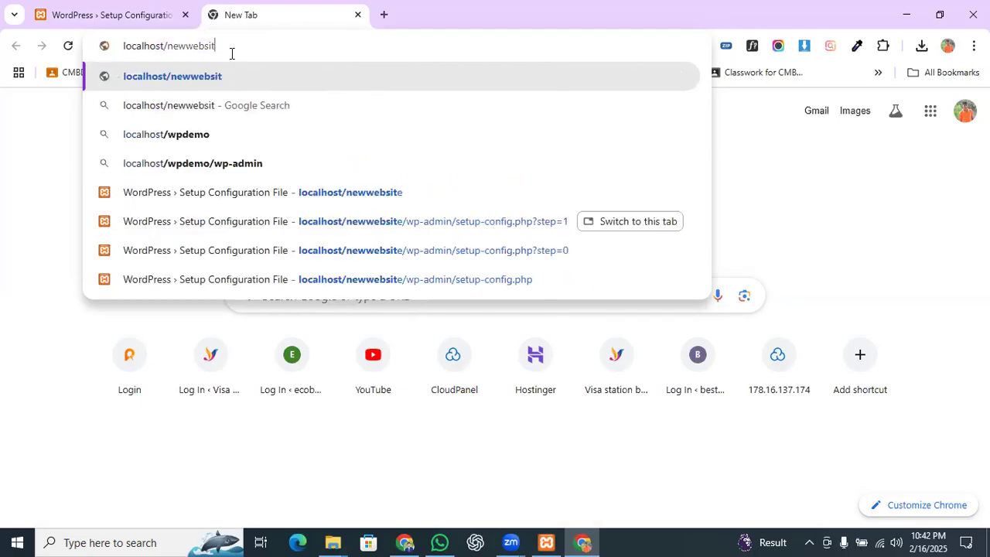
{"action": "type", "text": "php"}
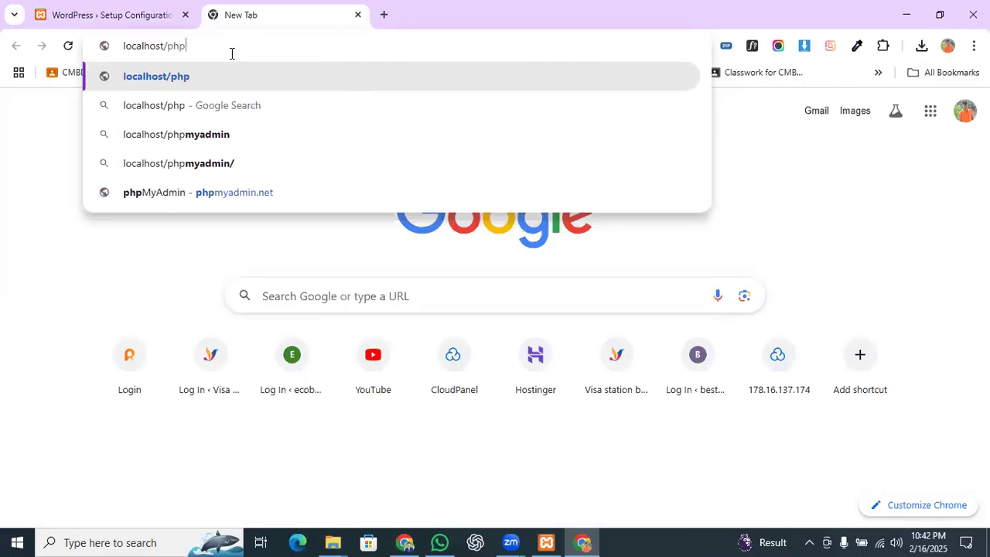
{"action": "key", "text": "Down"}
{"action": "key", "text": "Down"}
{"action": "key", "text": "Return"}
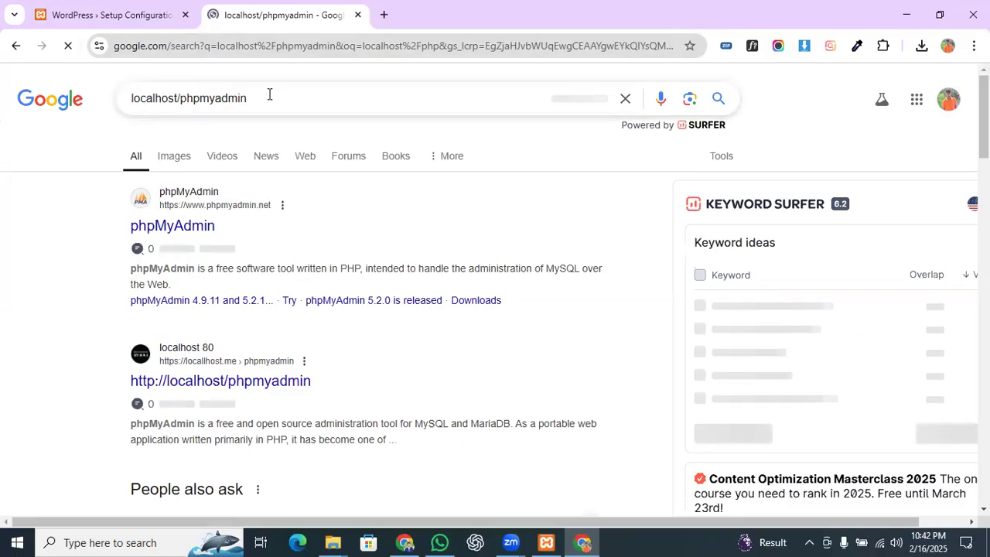
Step: Load localhost/phpmyadmin directly over the Google results URL, then switch to the other Chrome window
{"action": "left_click", "coordinate": [270, 94]}
{"action": "key", "text": "ctrl+c"}
{"action": "left_click", "coordinate": [249, 43]}
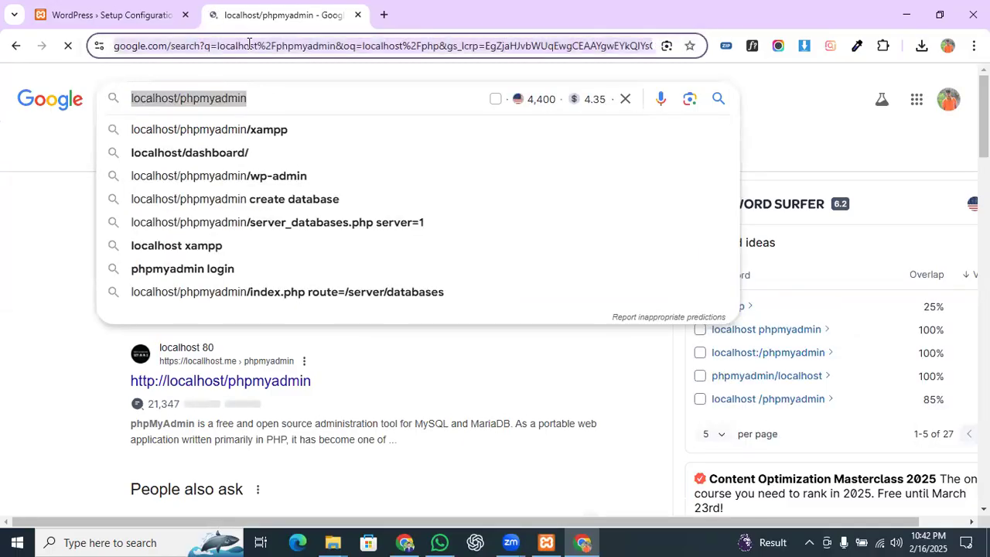
{"action": "type", "text": "localhost/phpmyadmin"}
{"action": "key", "text": "Return"}
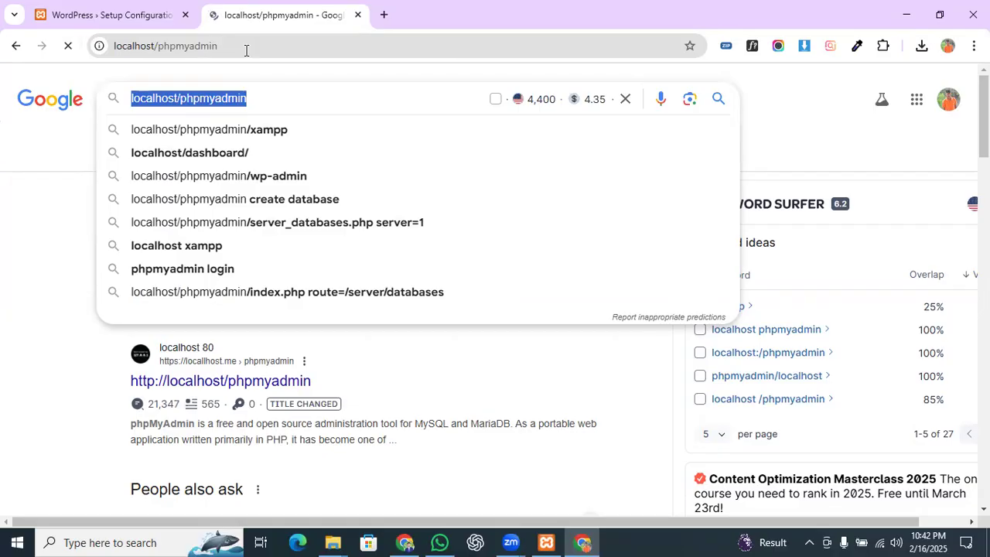
{"action": "left_click", "coordinate": [403, 541]}
Step: Open a new tab and go to localhost/phpmyadmin
{"action": "left_click", "coordinate": [556, 14]}
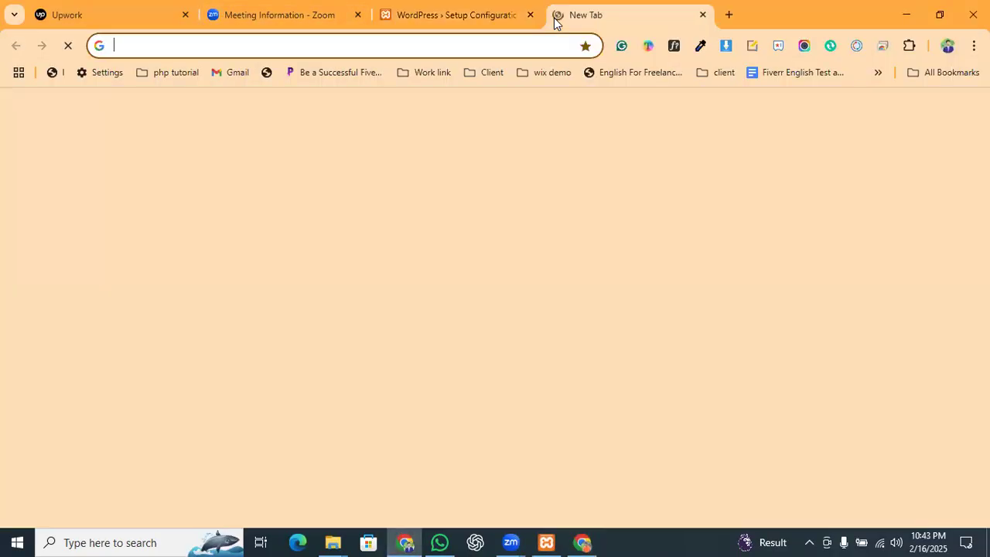
{"action": "type", "text": "loc"}
{"action": "key", "text": "Right"}
{"action": "key", "text": "BackSpace"}
{"action": "key", "text": "BackSpace"}
{"action": "key", "text": "BackSpace"}
{"action": "key", "text": "BackSpace"}
{"action": "key", "text": "BackSpace"}
{"action": "key", "text": "BackSpace"}
{"action": "key", "text": "BackSpace"}
{"action": "key", "text": "BackSpace"}
{"action": "key", "text": "BackSpace"}
{"action": "key", "text": "BackSpace"}
{"action": "key", "text": "BackSpace"}
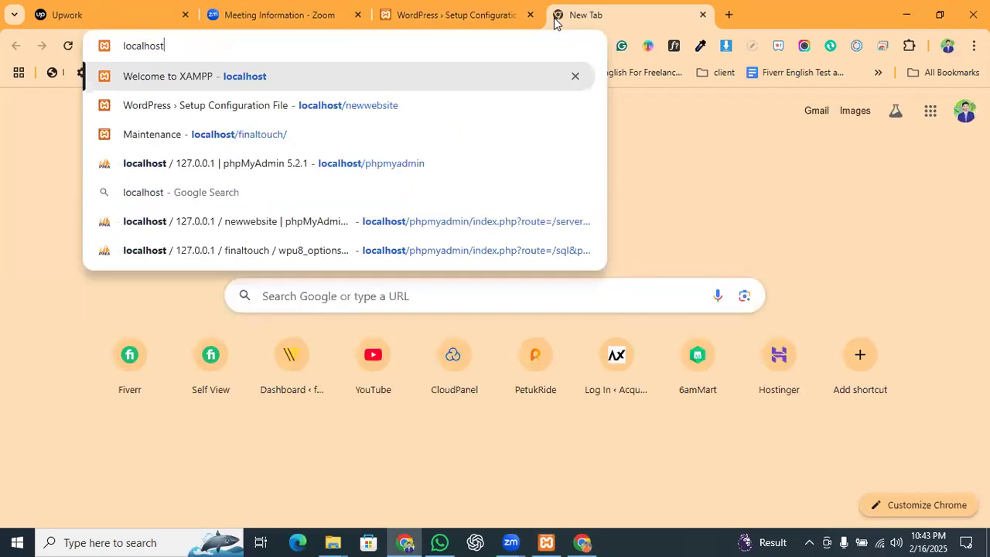
{"action": "type", "text": "/"}
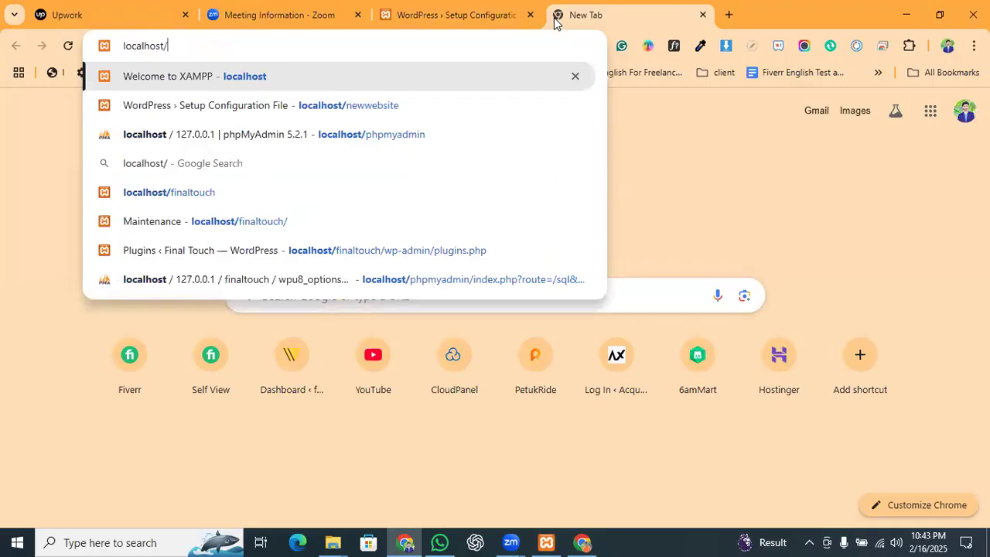
{"action": "type", "text": "p"}
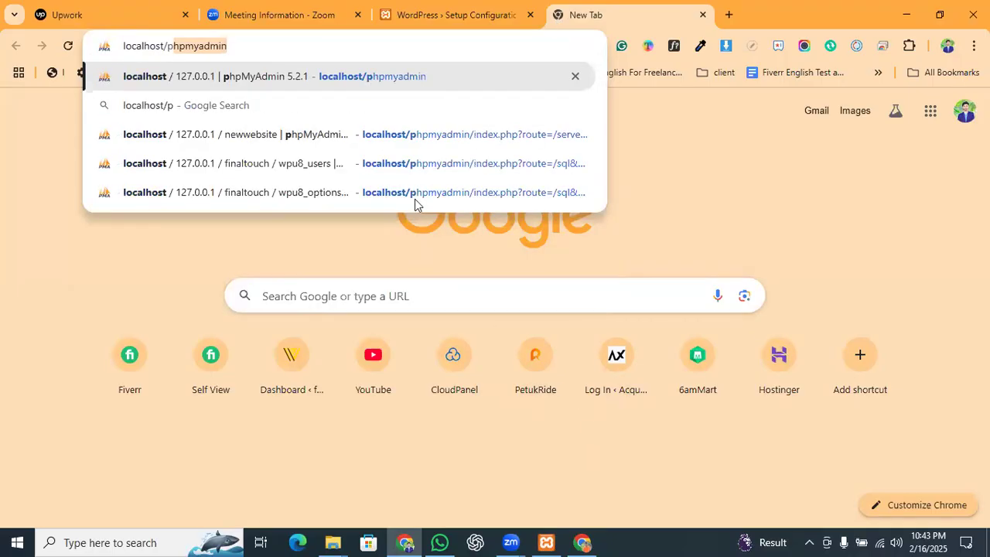
{"action": "key", "text": "Return"}
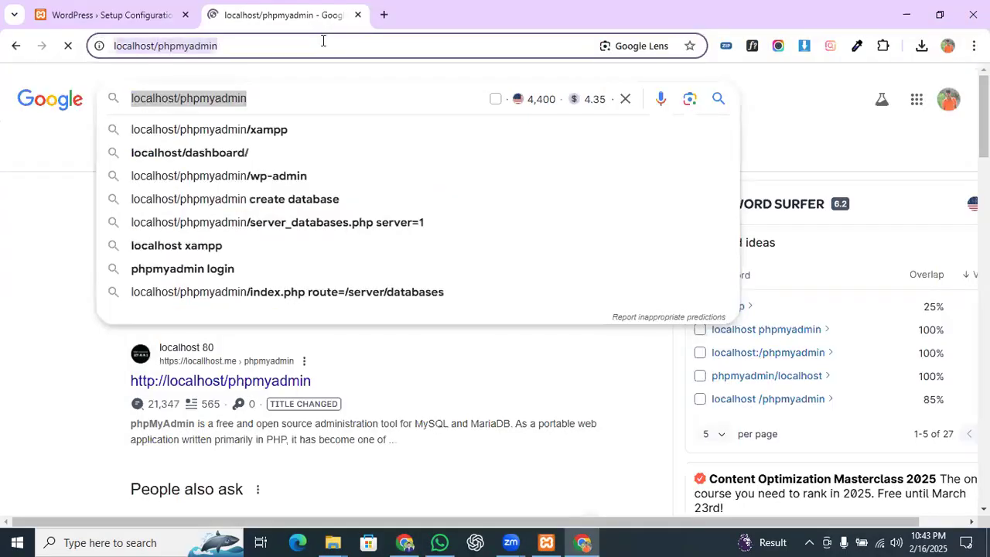
Step: Try localhost/phpmyadmin in another tab, open the phpmyadmin.net result, then close that tab
{"action": "left_click", "coordinate": [387, 14]}
{"action": "type", "text": "l"}
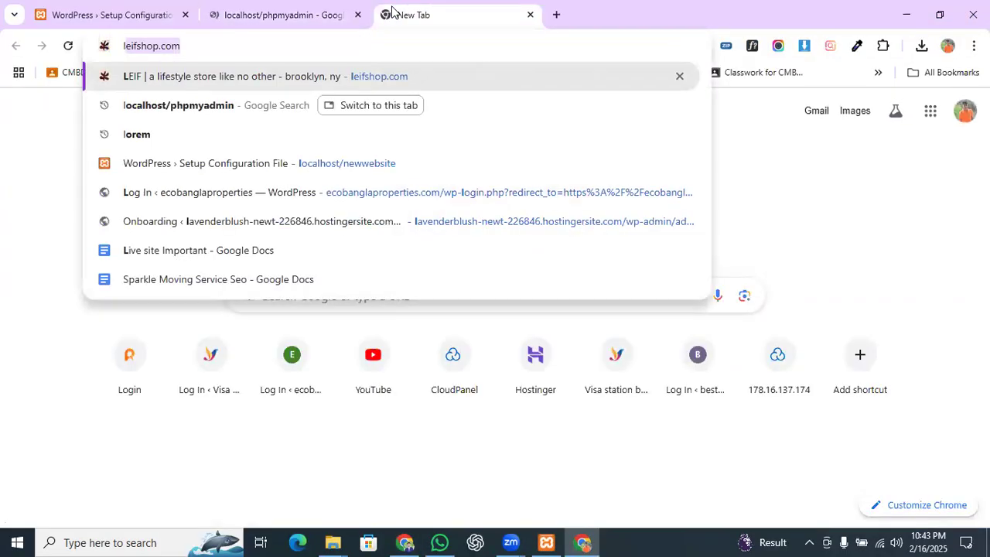
{"action": "type", "text": "oc"}
{"action": "key", "text": "Return"}
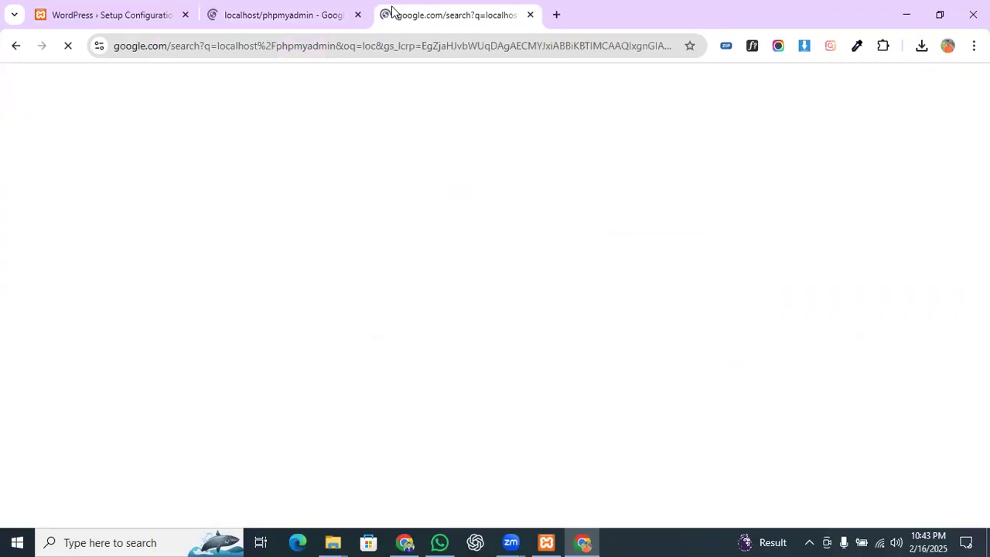
{"action": "left_click", "coordinate": [302, 8]}
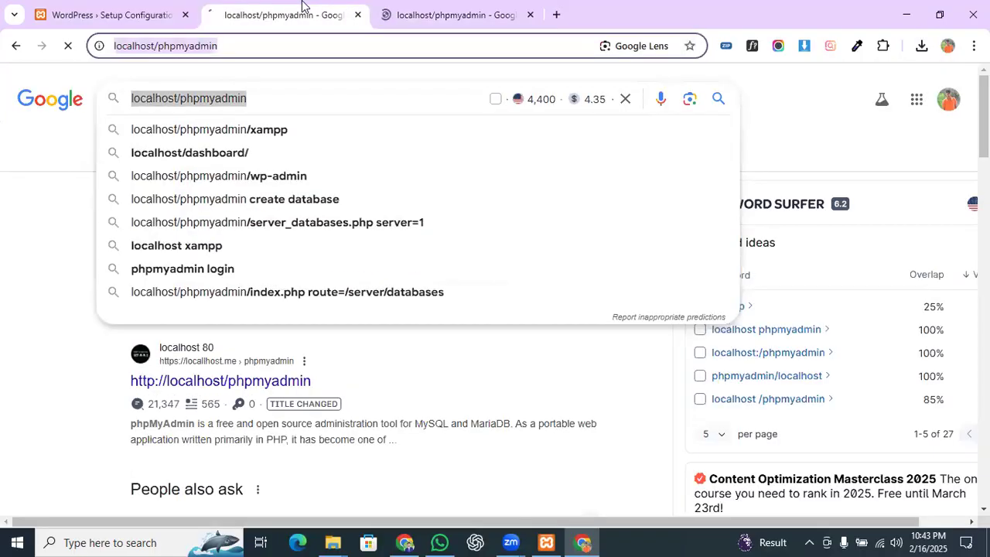
{"action": "left_click", "coordinate": [481, 9]}
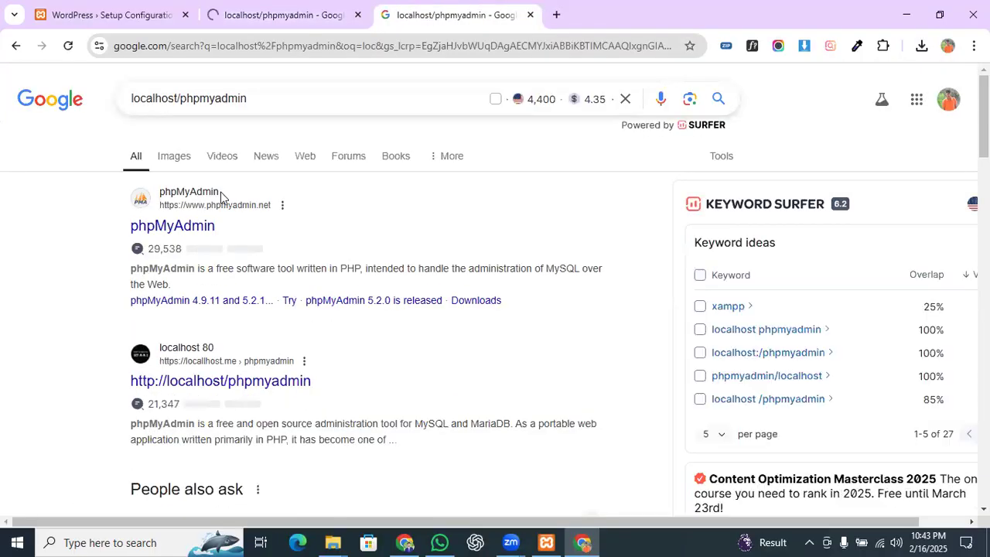
{"action": "left_click", "coordinate": [180, 226]}
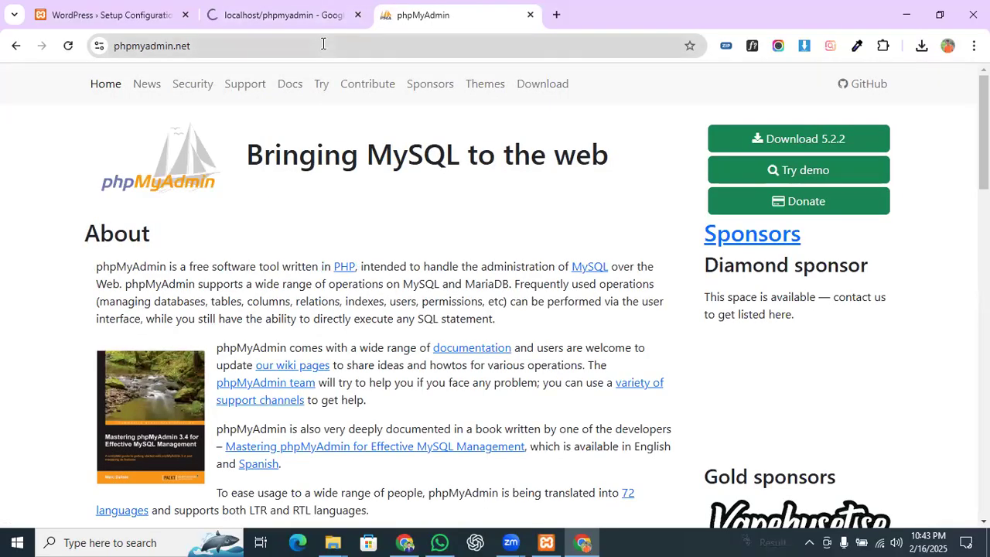
{"action": "left_click", "coordinate": [270, 8]}
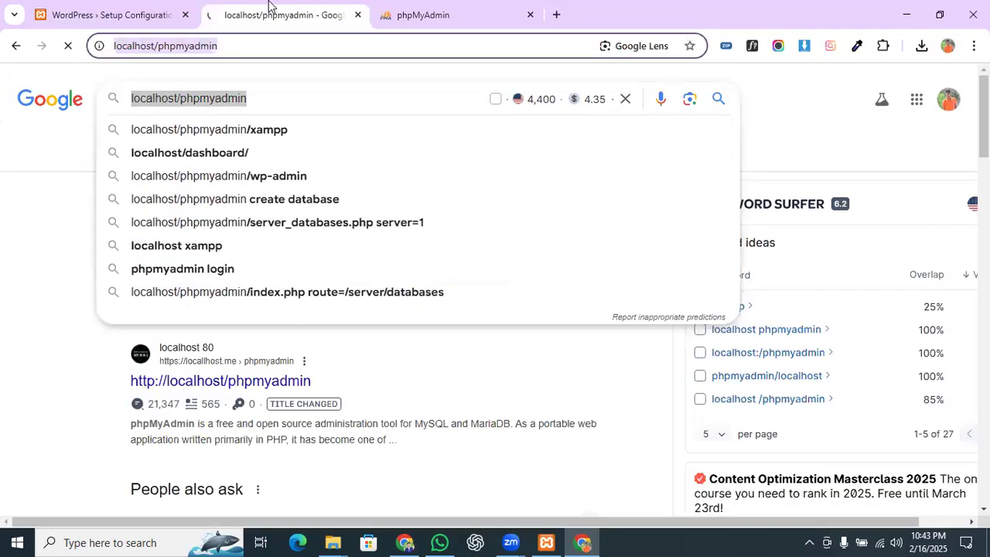
{"action": "left_click", "coordinate": [450, 9]}
{"action": "left_click", "coordinate": [530, 14]}
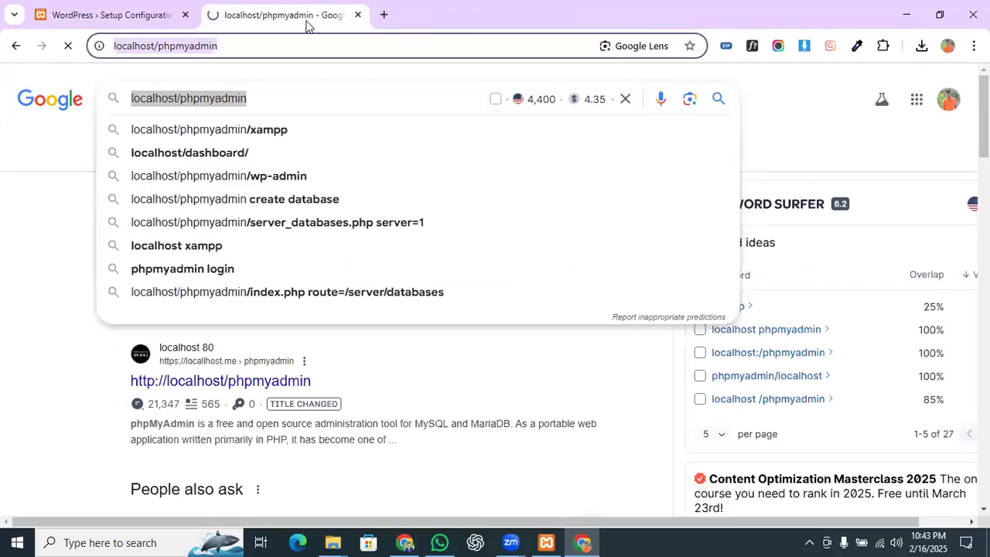
Step: Paste localhost/phpmyadmin into one more new tab and load it, then return to the second tab
{"action": "left_click", "coordinate": [382, 16]}
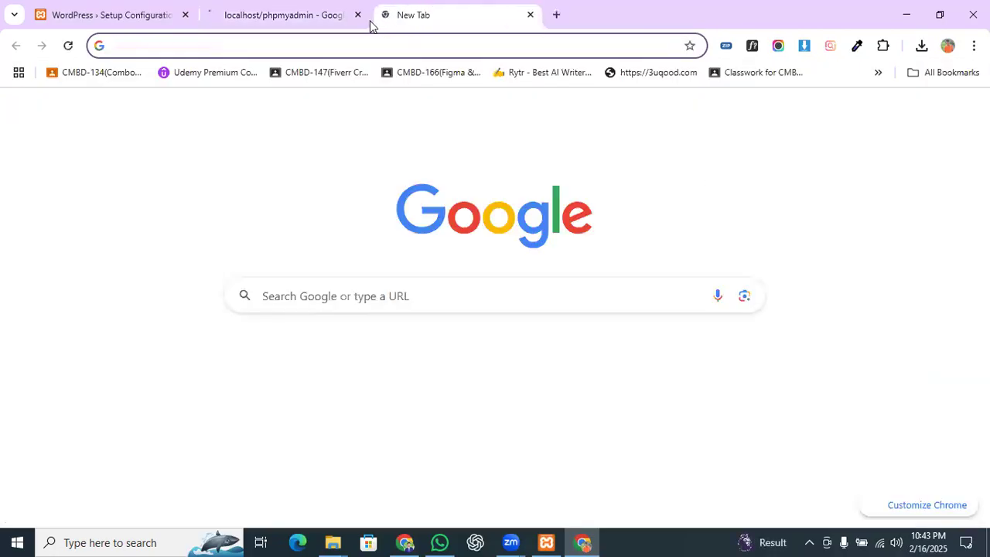
{"action": "key", "text": "ctrl+v"}
{"action": "key", "text": "Return"}
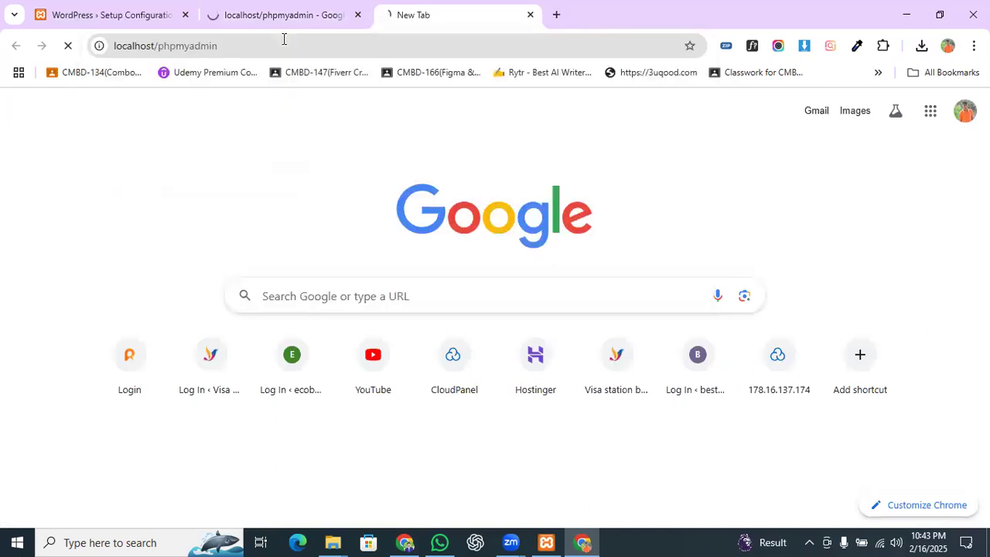
{"action": "left_click", "coordinate": [261, 8]}
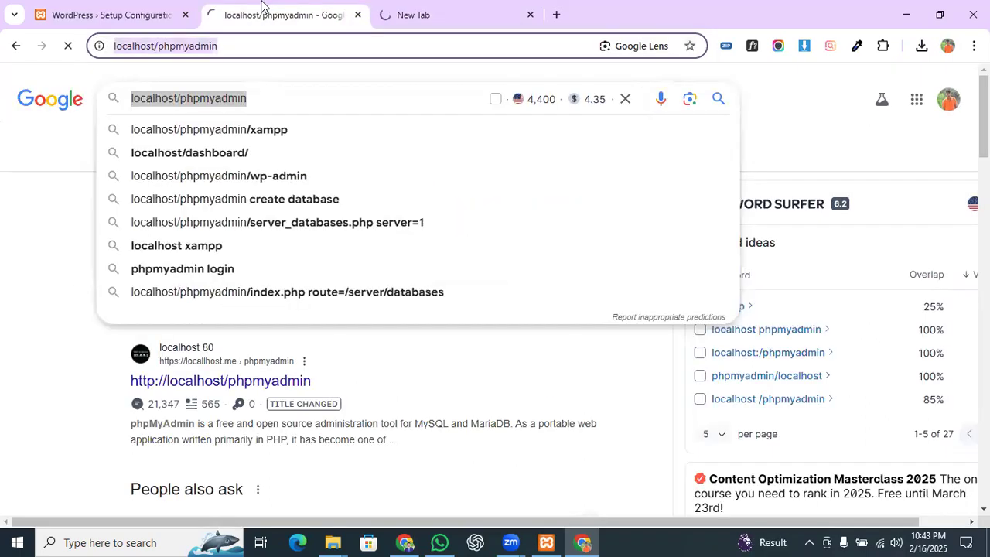
{"action": "left_click", "coordinate": [274, 46]}
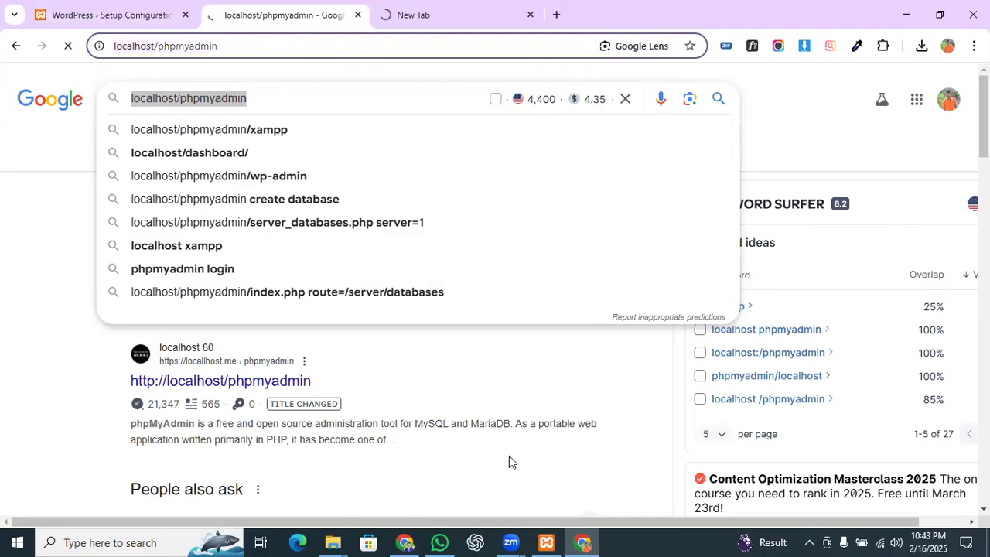
Step: Search Google in a new tab for 'servers like xampp'
{"action": "left_click", "coordinate": [557, 15]}
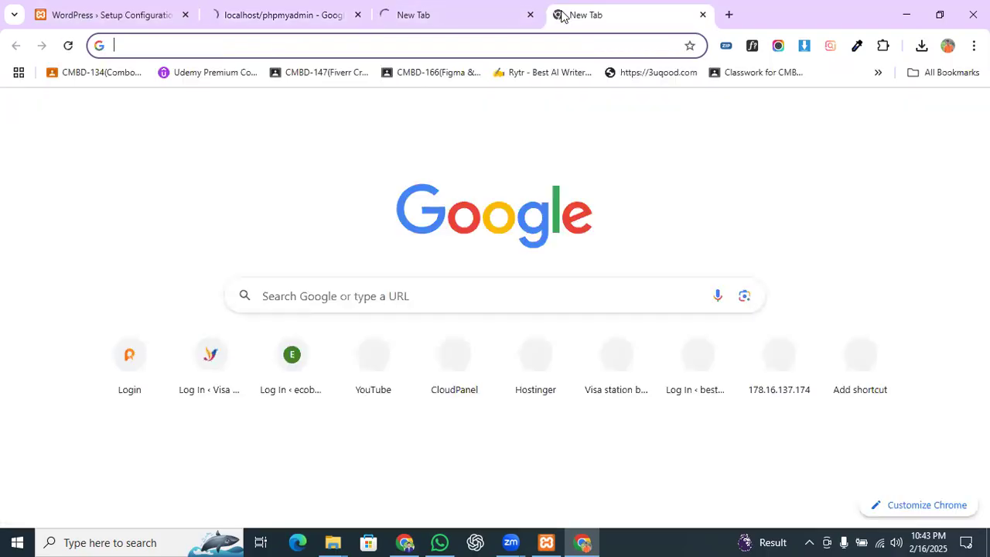
{"action": "type", "text": "server"}
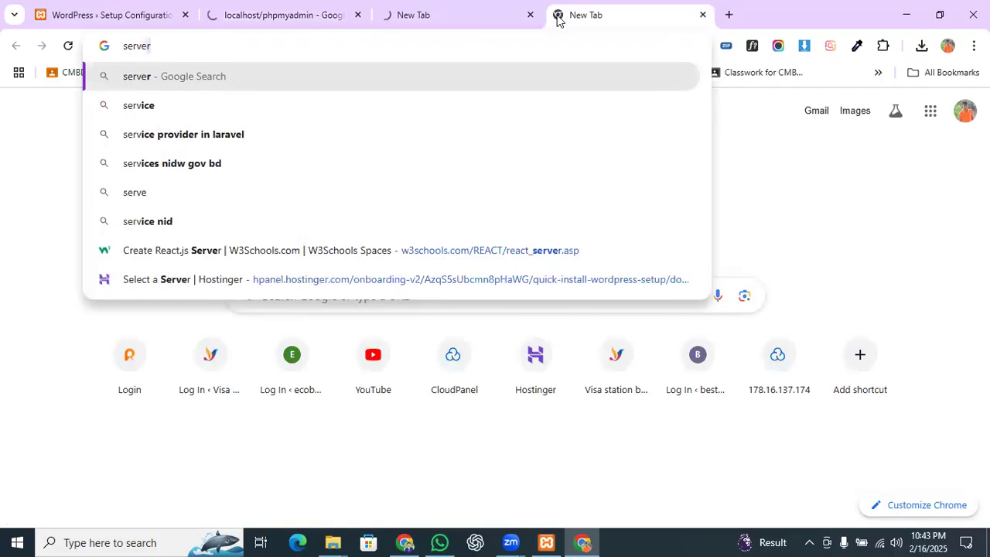
{"action": "type", "text": "list"}
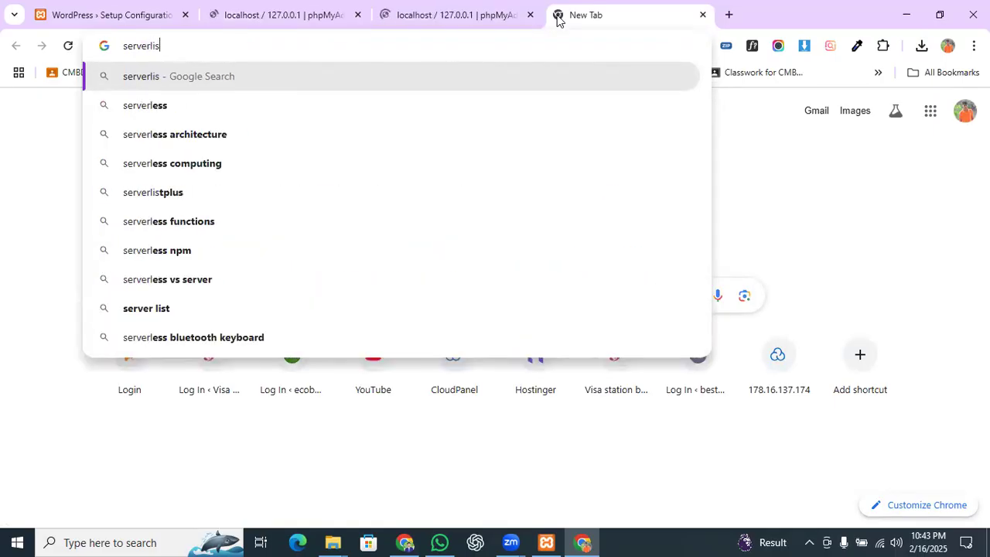
{"action": "key", "text": "Return"}
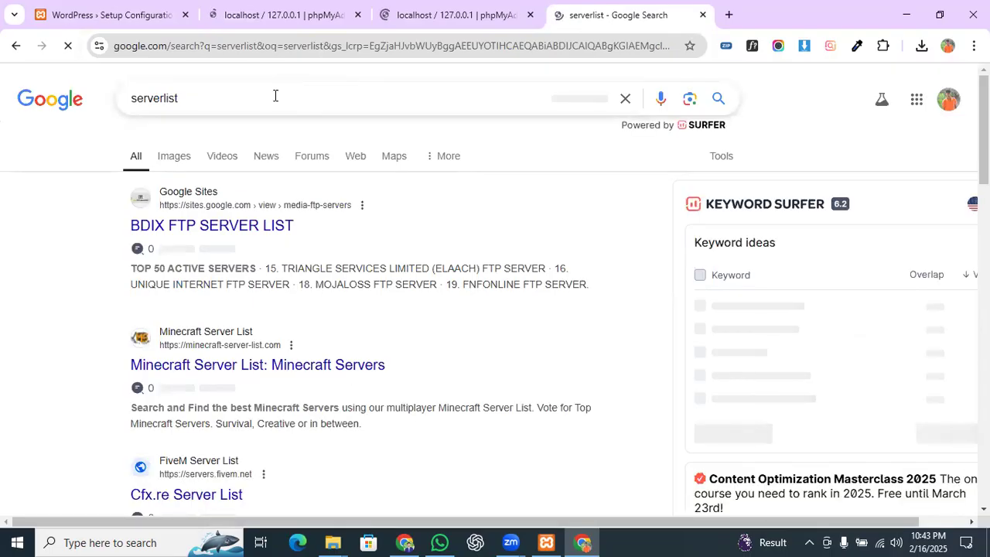
{"action": "left_click", "coordinate": [226, 97]}
{"action": "type", "text": "like za"}
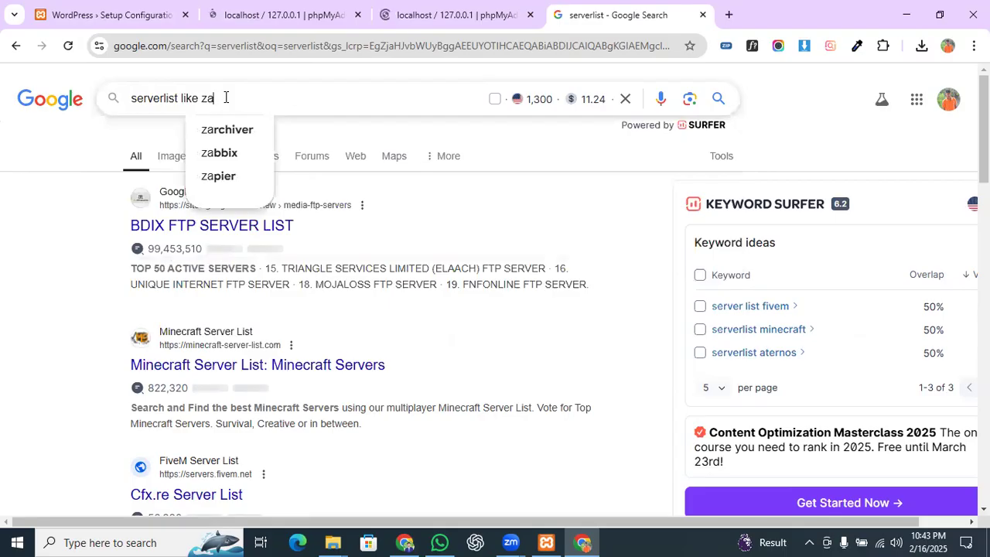
{"action": "key", "text": "BackSpace"}
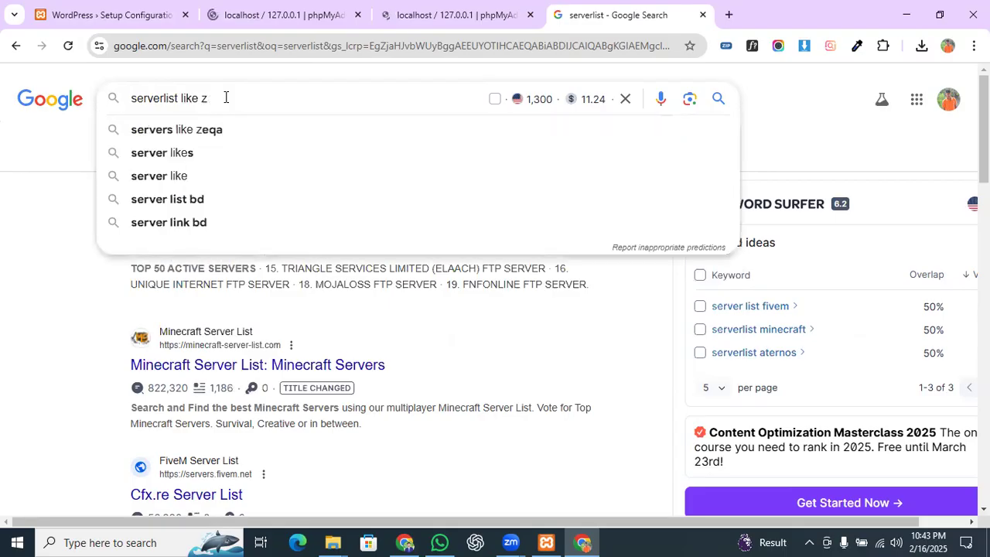
{"action": "key", "text": "BackSpace"}
{"action": "type", "text": "xam"}
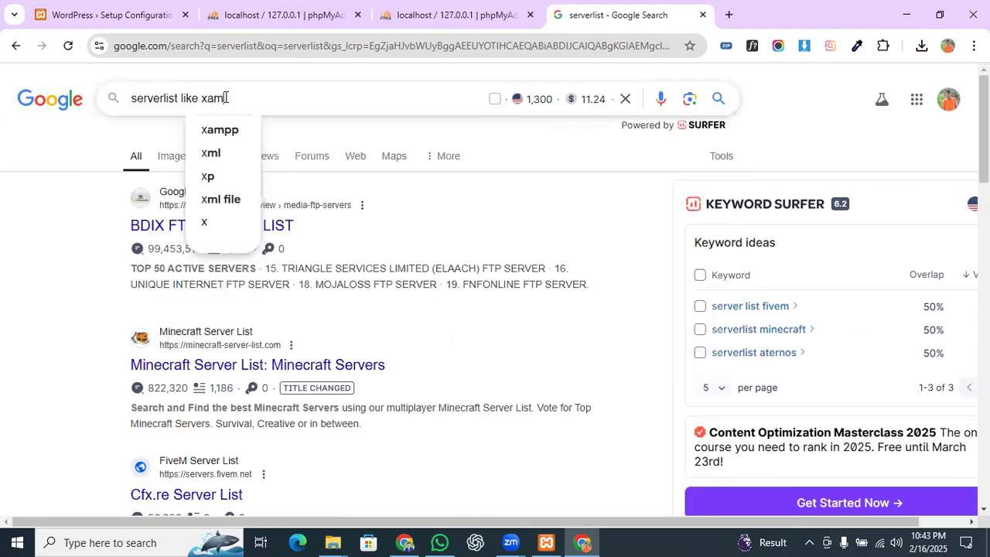
{"action": "key", "text": "Down"}
{"action": "key", "text": "Return"}
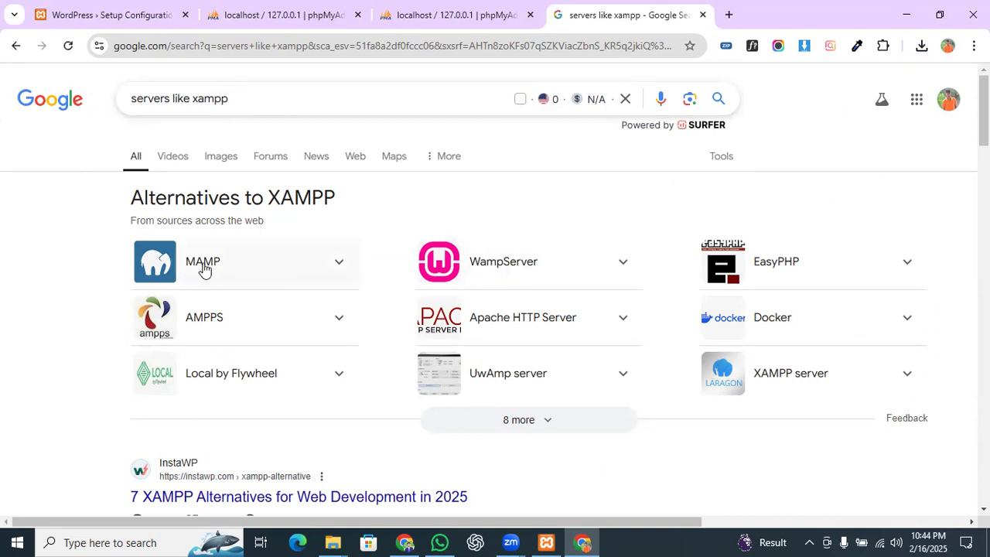
Step: Expand the remaining XAMPP alternatives and the Laragon details, then close the search tab
{"action": "scroll", "coordinate": [309, 271], "scroll_direction": "down", "scroll_amount": 2}
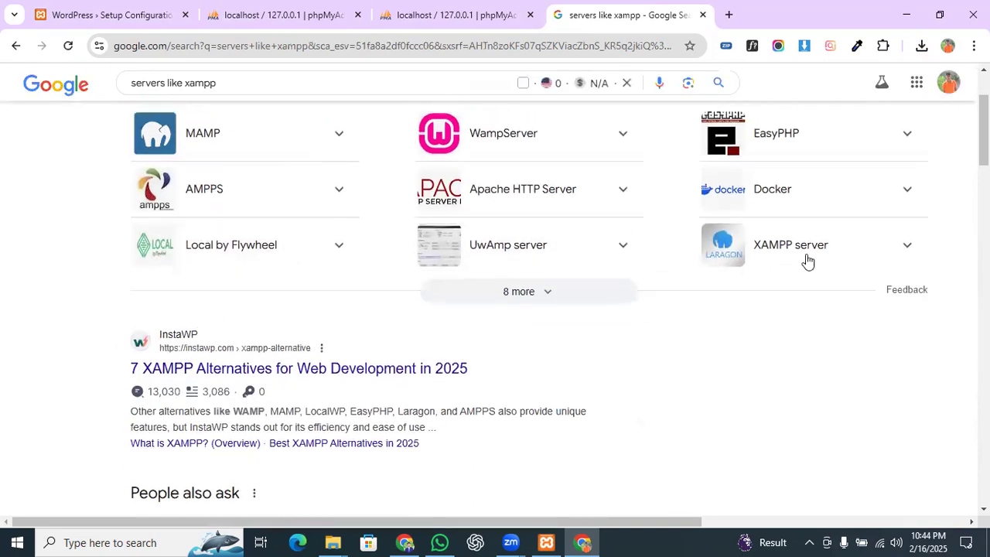
{"action": "scroll", "coordinate": [812, 270], "scroll_direction": "up", "scroll_amount": 1}
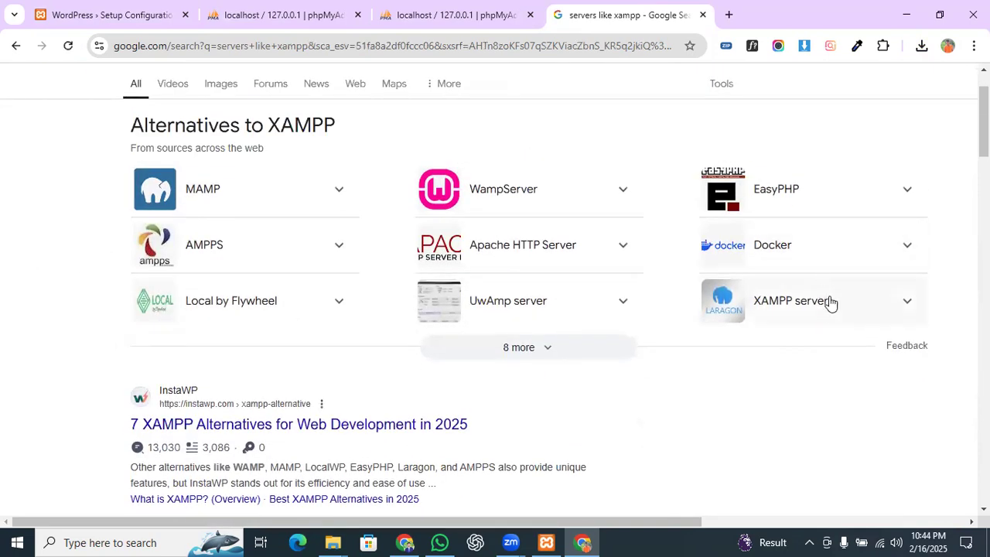
{"action": "left_click", "coordinate": [541, 362]}
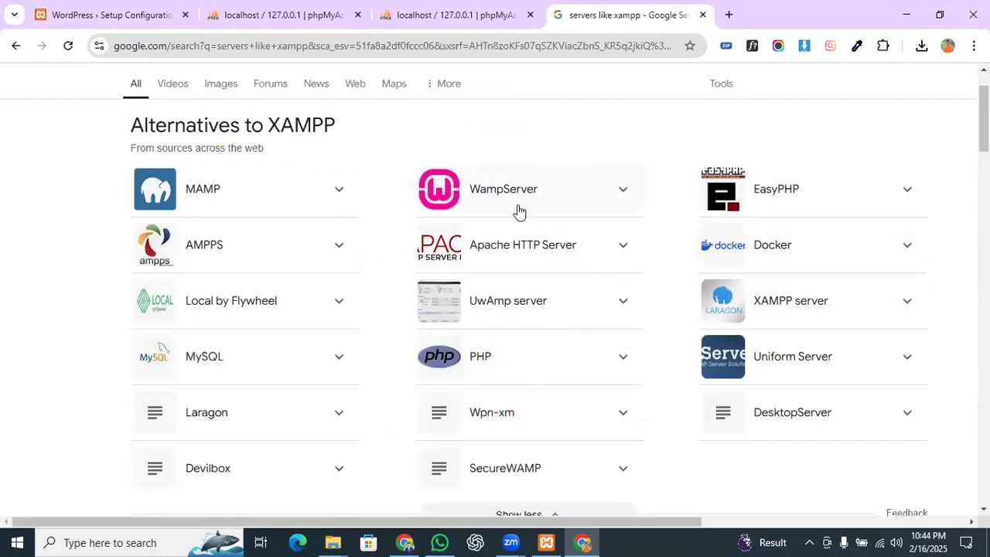
{"action": "scroll", "coordinate": [473, 230], "scroll_direction": "down", "scroll_amount": 2}
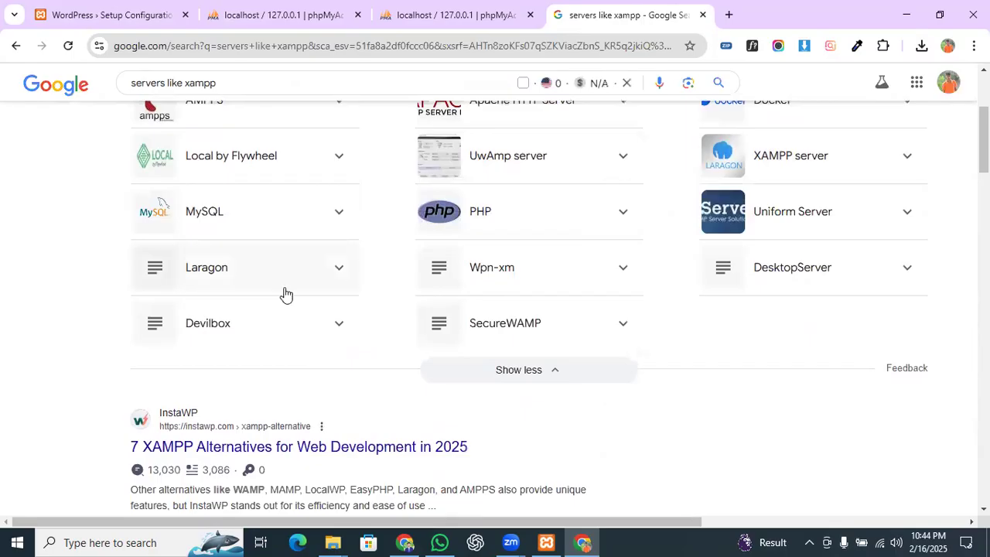
{"action": "left_click", "coordinate": [299, 283]}
{"action": "scroll", "coordinate": [297, 284], "scroll_direction": "down", "scroll_amount": 1}
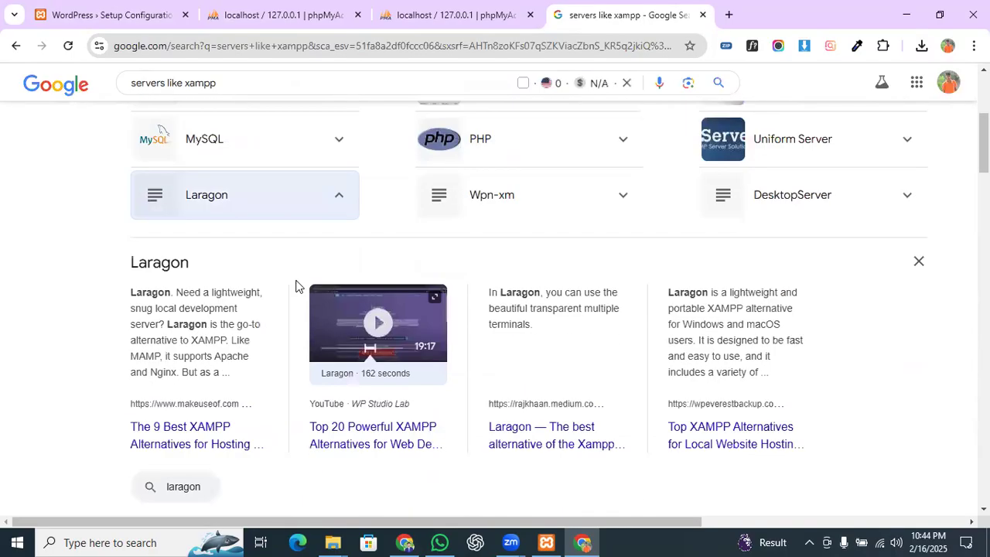
{"action": "scroll", "coordinate": [295, 287], "scroll_direction": "up", "scroll_amount": 4}
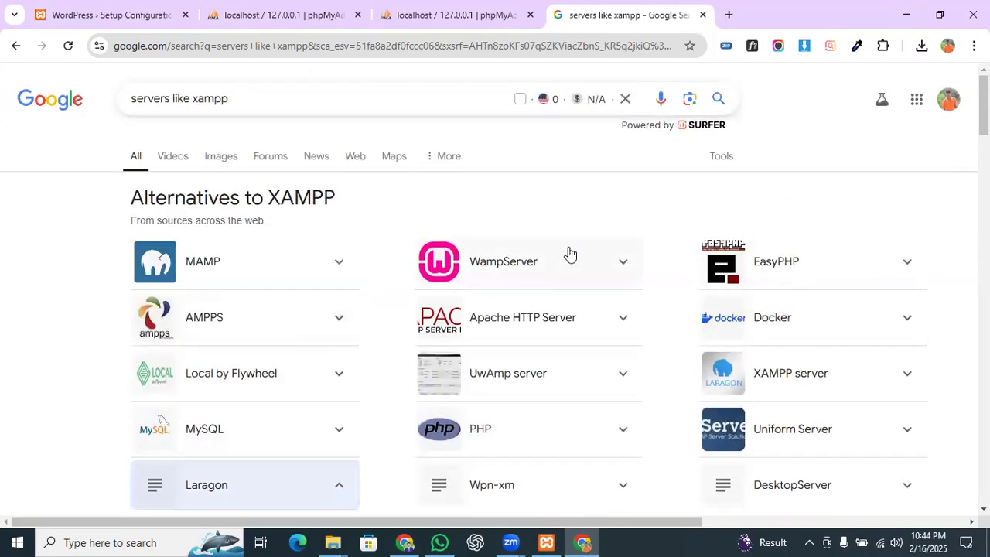
{"action": "scroll", "coordinate": [291, 266], "scroll_direction": "down", "scroll_amount": 1}
{"action": "scroll", "coordinate": [265, 217], "scroll_direction": "down", "scroll_amount": 1}
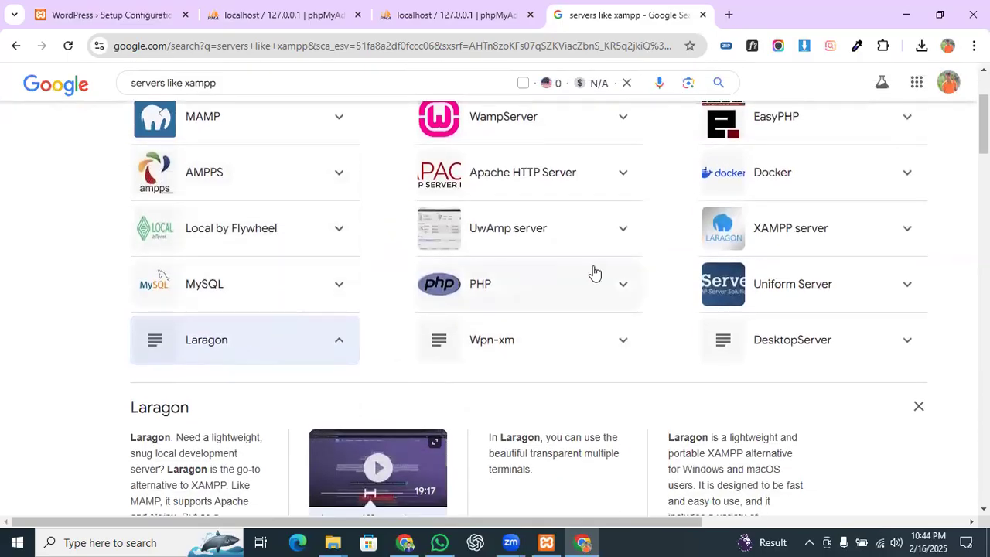
{"action": "scroll", "coordinate": [100, 348], "scroll_direction": "down", "scroll_amount": 2}
{"action": "scroll", "coordinate": [558, 218], "scroll_direction": "up", "scroll_amount": 2}
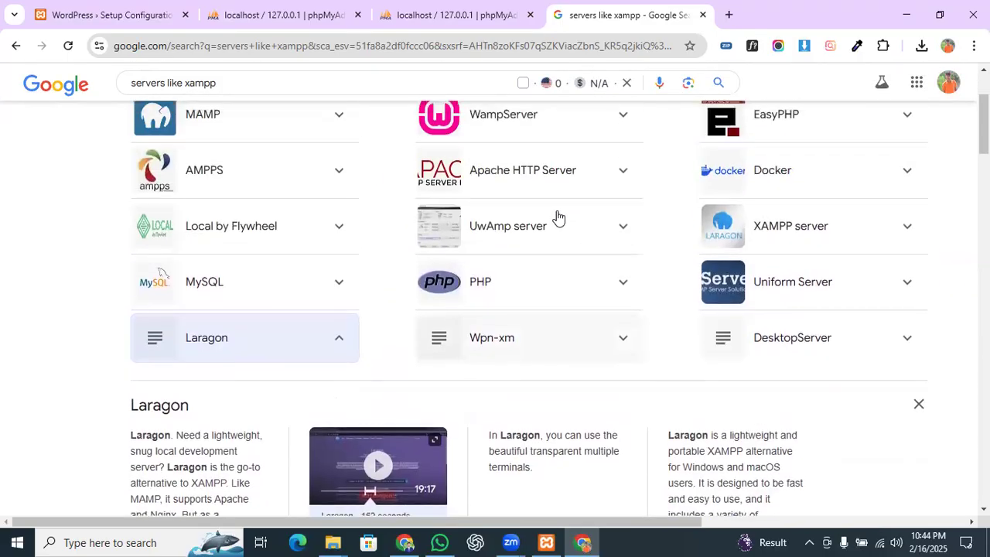
{"action": "left_click", "coordinate": [702, 14]}
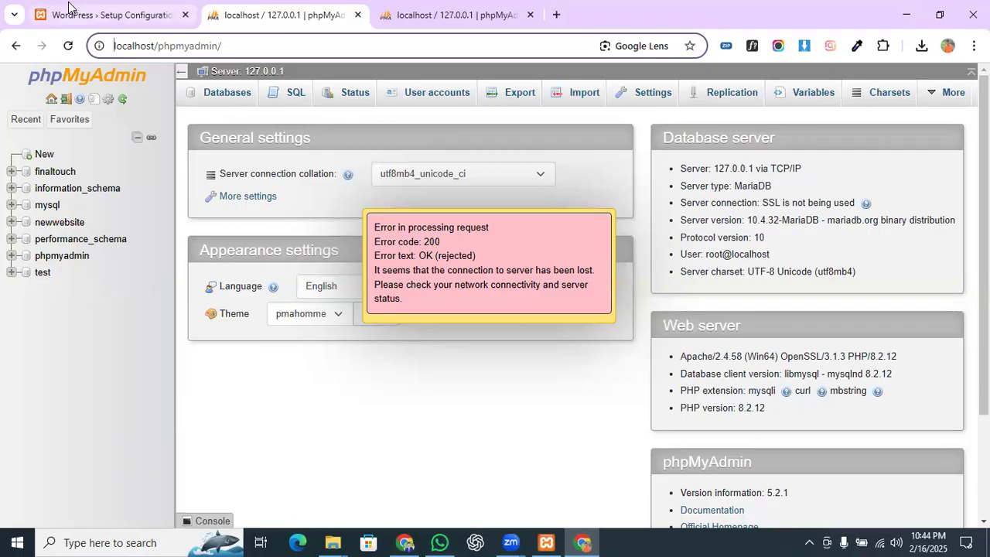
Step: Switch to the WordPress setup tab and highlight the Database Name, Username, Password, Database Host and Table Prefix labels
{"action": "mouse_move", "coordinate": [68, 7]}
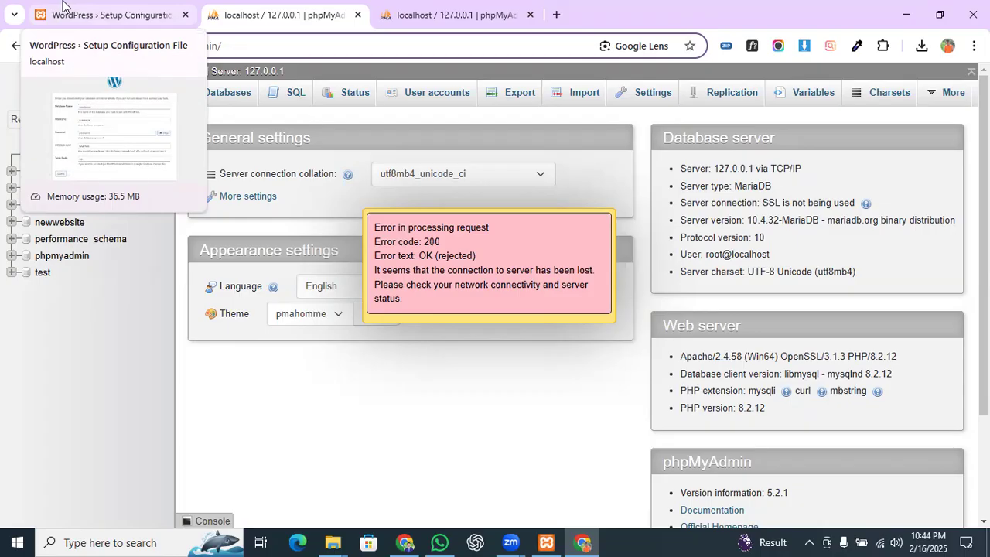
{"action": "left_click", "coordinate": [62, 4]}
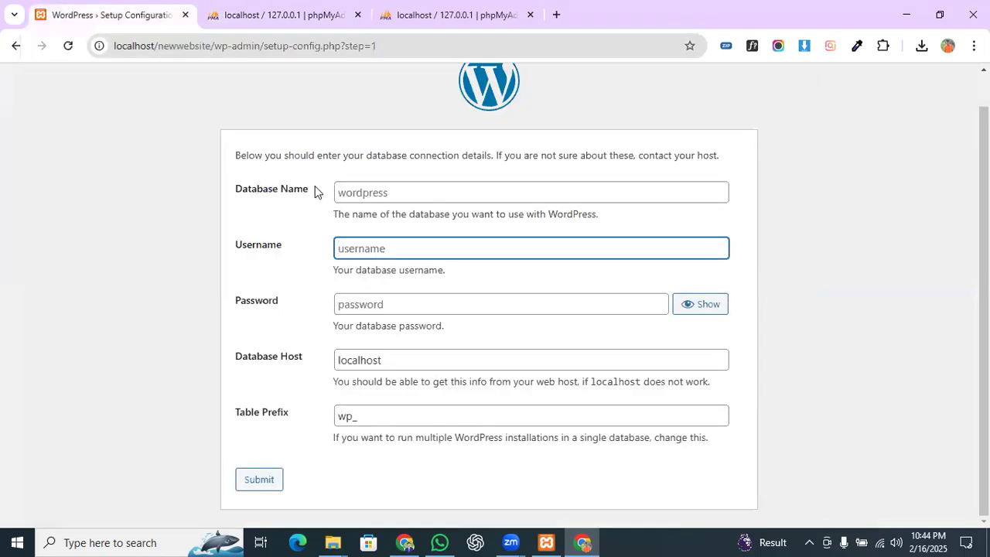
{"action": "left_click_drag", "start_coordinate": [315, 187], "coordinate": [224, 184]}
{"action": "left_click_drag", "start_coordinate": [275, 240], "coordinate": [232, 235]}
{"action": "left_click_drag", "start_coordinate": [285, 292], "coordinate": [234, 287]}
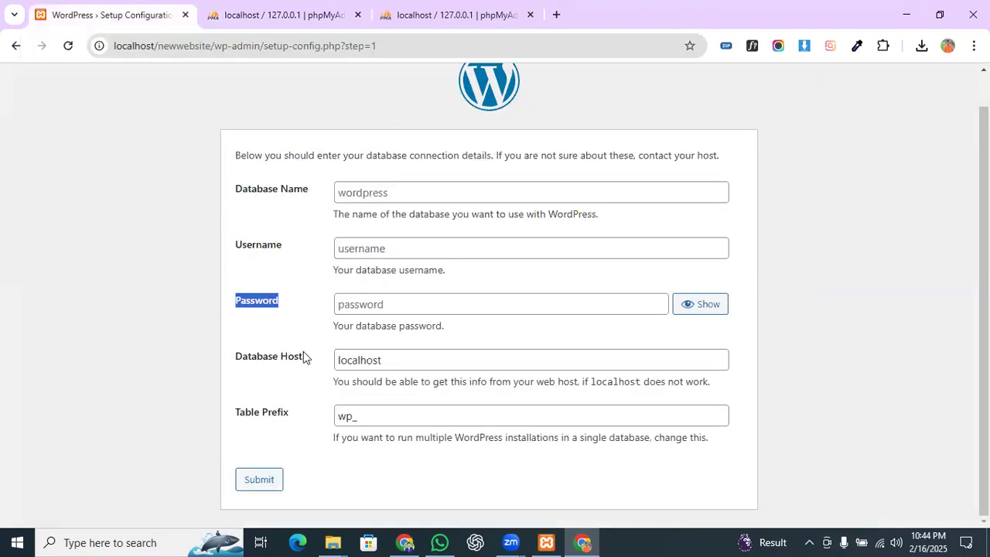
{"action": "left_click_drag", "start_coordinate": [304, 357], "coordinate": [209, 350]}
{"action": "left_click_drag", "start_coordinate": [290, 415], "coordinate": [235, 399]}
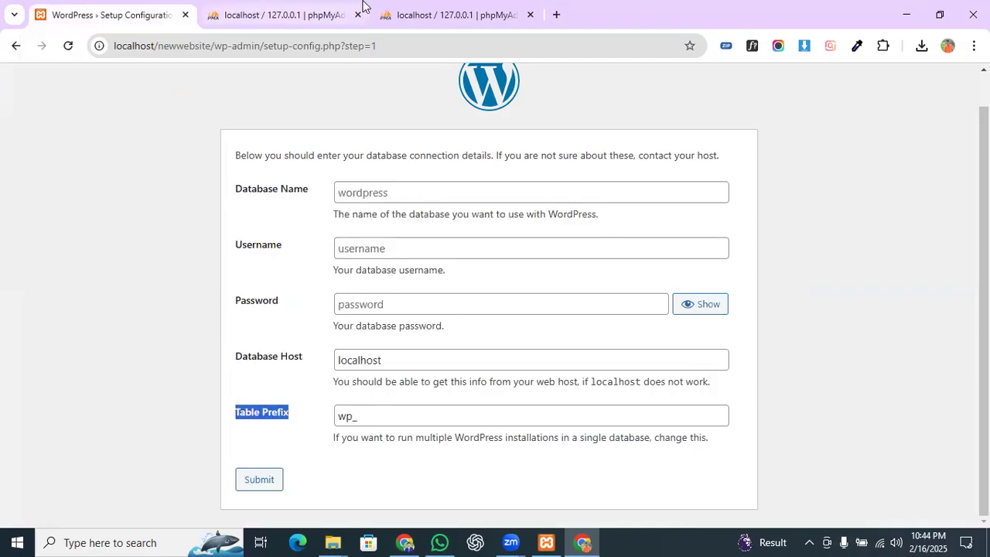
Step: Go to phpMyAdmin's Databases page, enter newtest as the new database name and copy it
{"action": "left_click", "coordinate": [294, 15]}
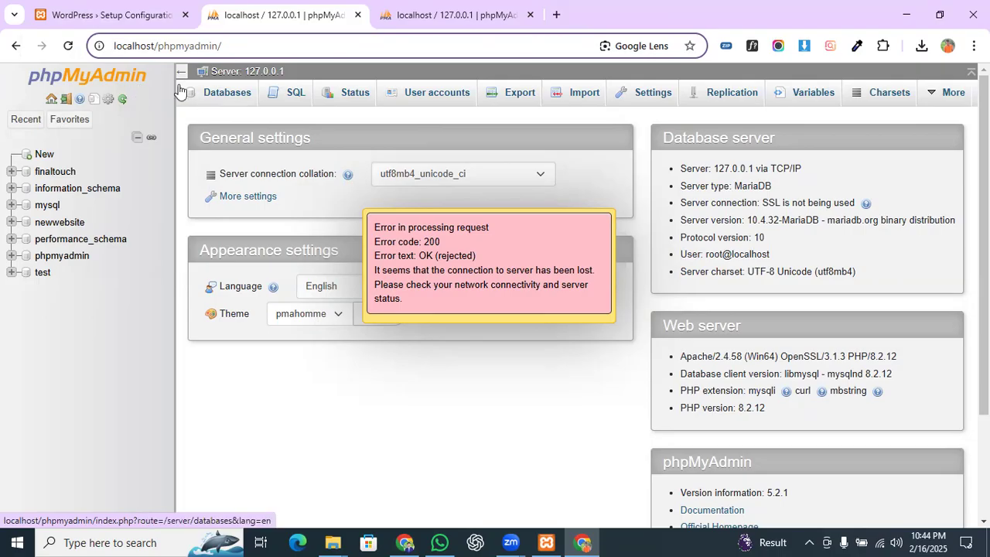
{"action": "left_click", "coordinate": [218, 94]}
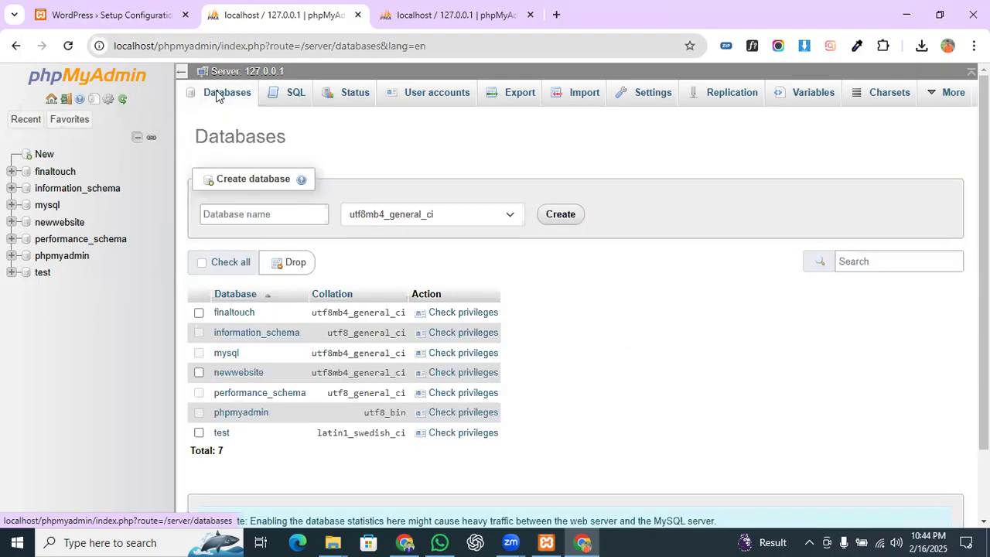
{"action": "left_click", "coordinate": [262, 219]}
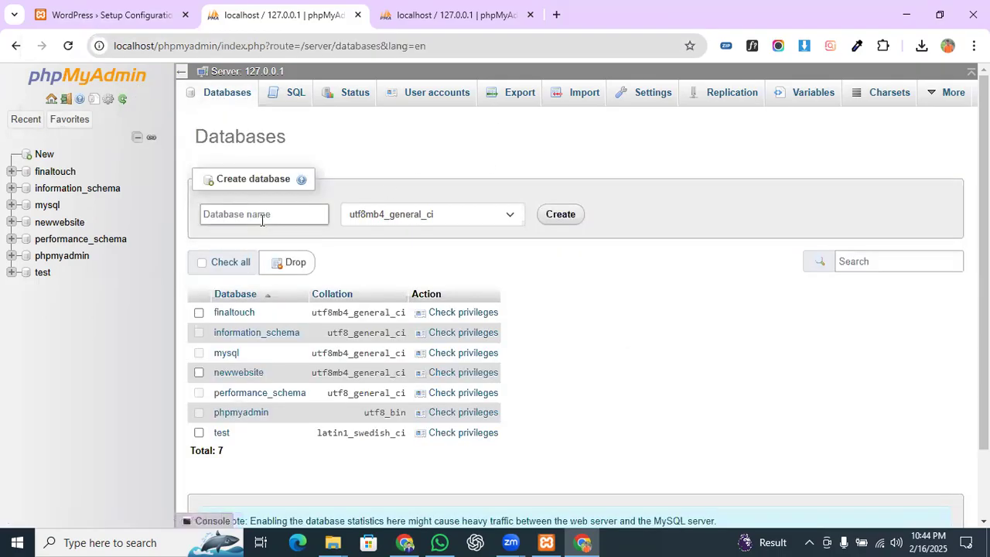
{"action": "type", "text": "newtest"}
{"action": "double_click", "coordinate": [260, 218]}
{"action": "key", "text": "ctrl+c"}
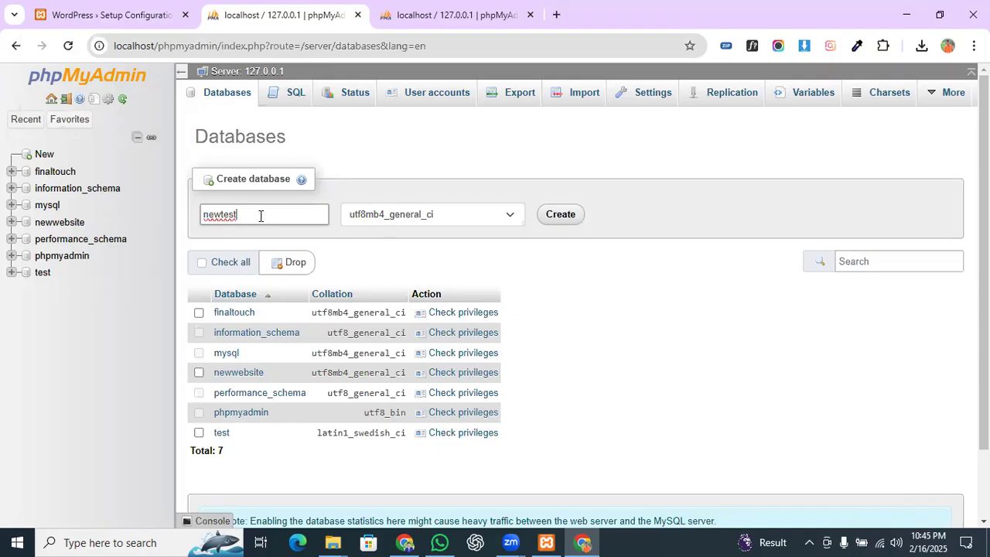
{"action": "left_click", "coordinate": [556, 14]}
Step: Open notepad.pw and write a note reading 'database name: newtest'
{"action": "type", "text": "not"}
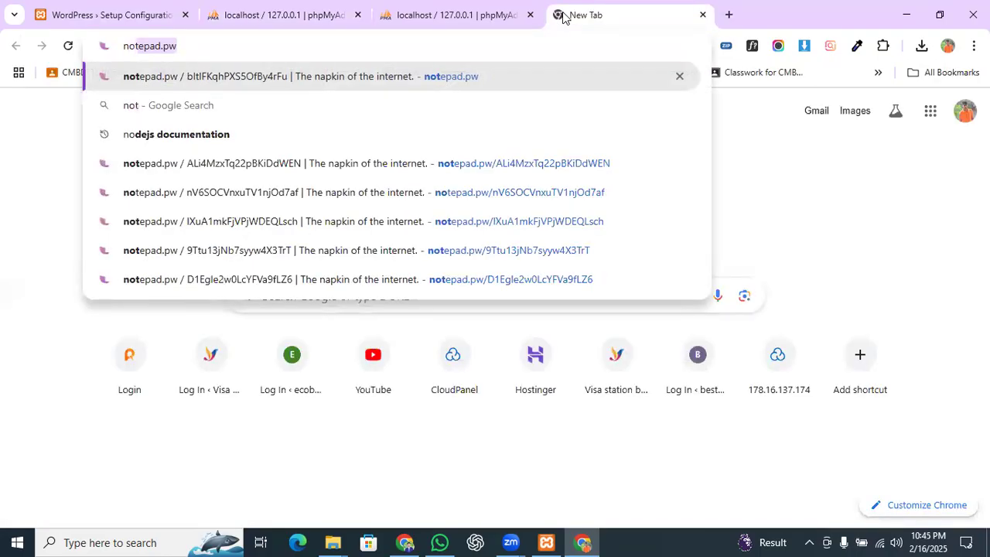
{"action": "key", "text": "Return"}
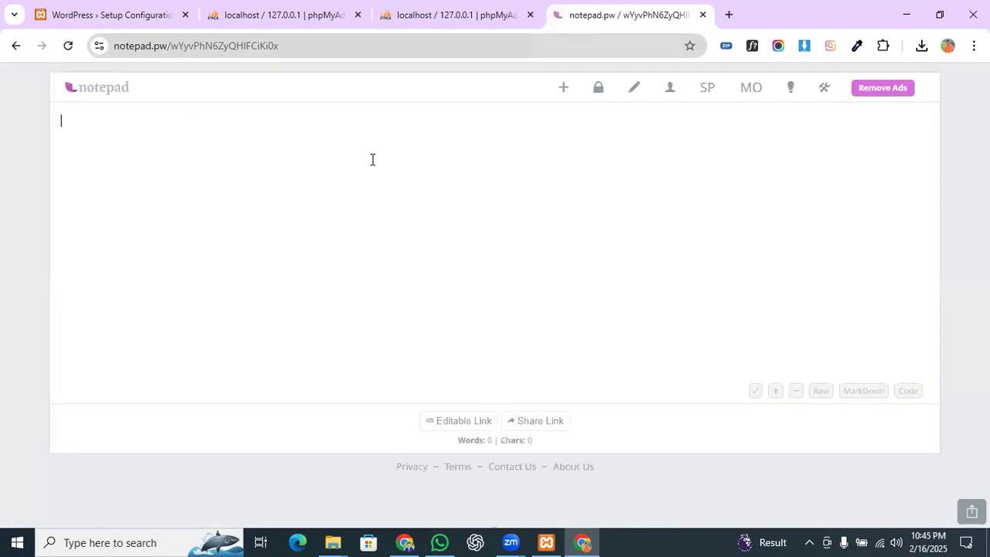
{"action": "key", "text": "ctrl+v"}
{"action": "left_click", "coordinate": [61, 194]}
{"action": "type", "text": "datab"}
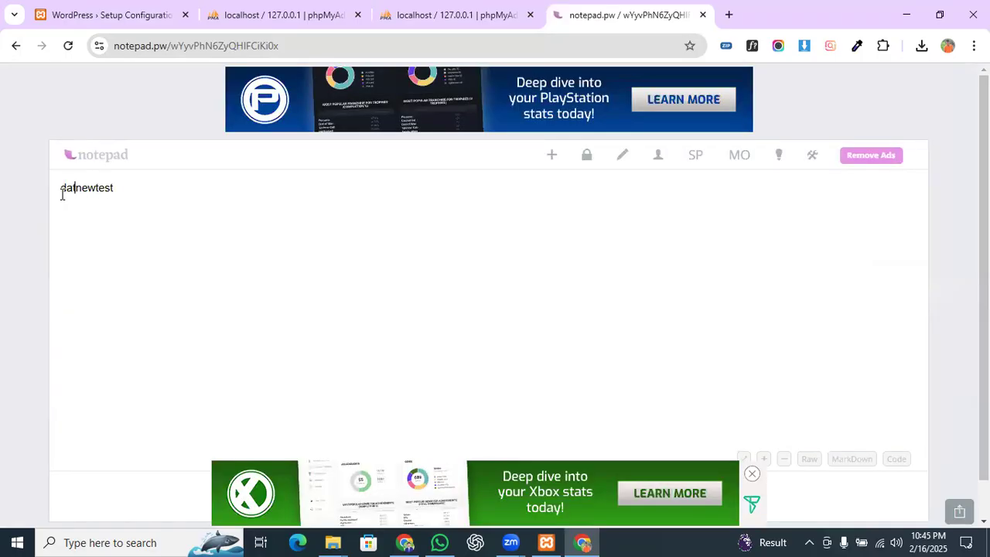
{"action": "type", "text": "ase name:"}
{"action": "left_click_drag", "start_coordinate": [180, 188], "coordinate": [140, 187]}
{"action": "key", "text": "ctrl+c"}
Step: Close the extra phpMyAdmin error tab, attempt to create newtest, then reload the Databases page
{"action": "left_click", "coordinate": [437, 15]}
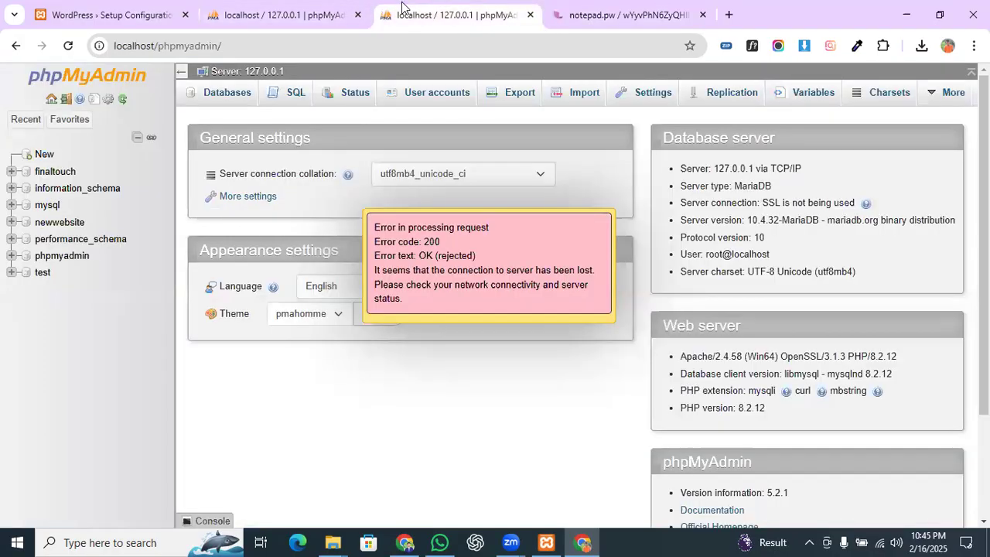
{"action": "left_click", "coordinate": [279, 15]}
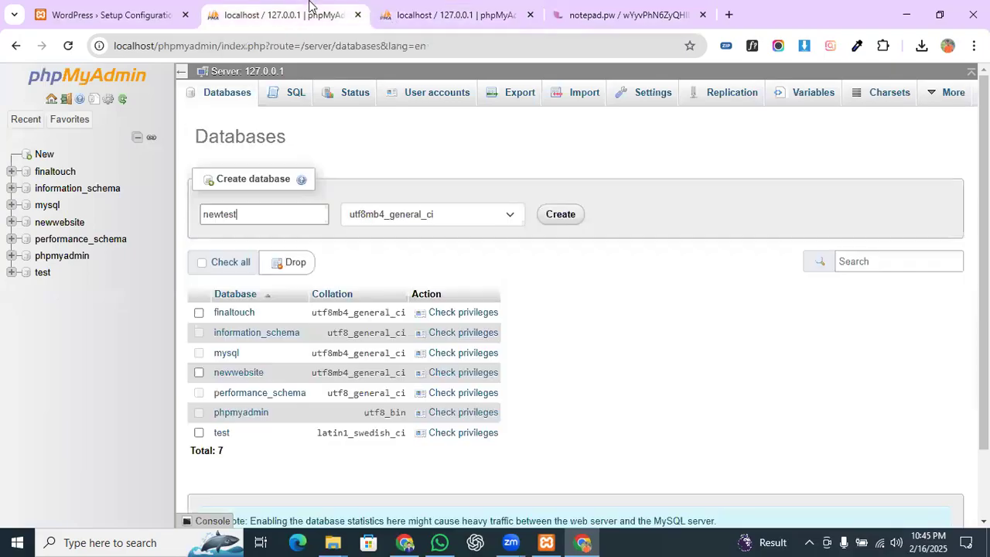
{"action": "left_click", "coordinate": [530, 15]}
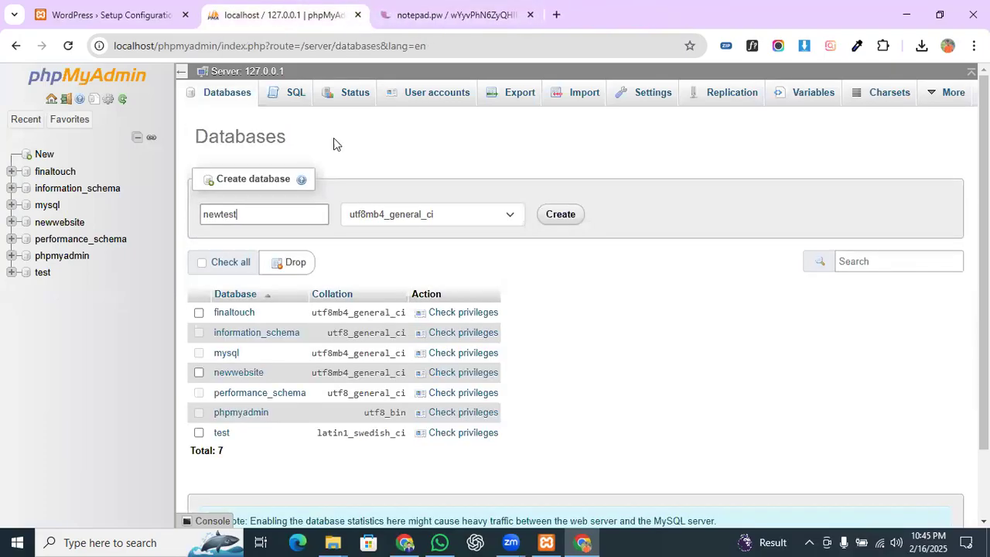
{"action": "left_click", "coordinate": [561, 215]}
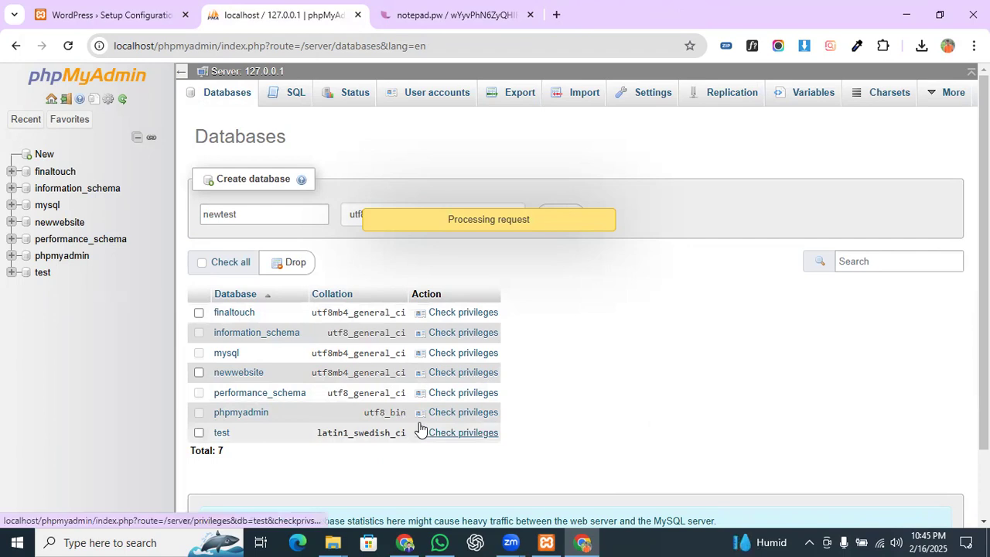
{"action": "scroll", "coordinate": [420, 425], "scroll_direction": "down", "scroll_amount": 1}
{"action": "scroll", "coordinate": [422, 416], "scroll_direction": "up", "scroll_amount": 1}
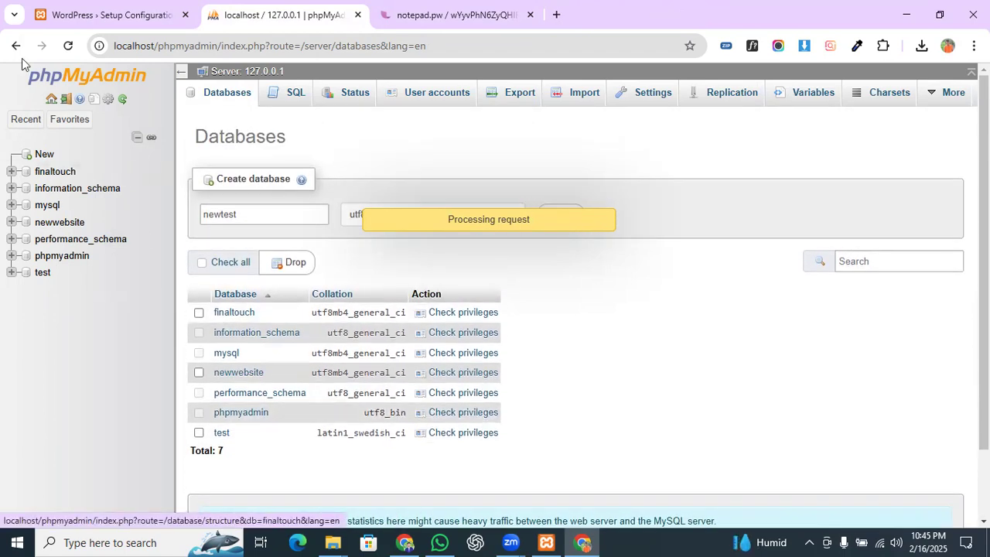
{"action": "left_click", "coordinate": [68, 47]}
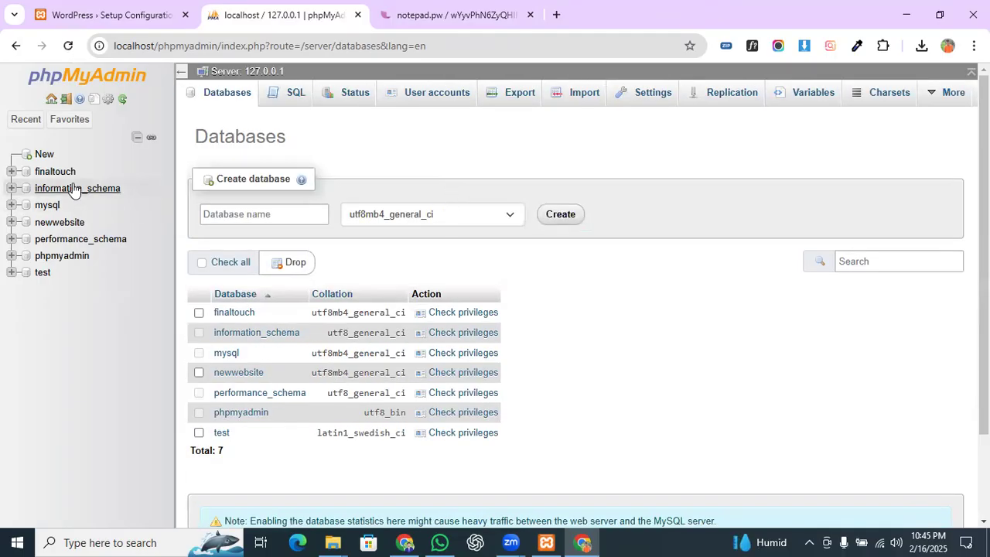
Step: Create the newtest database, review its Privileges, then return to the WordPress setup form
{"action": "left_click", "coordinate": [267, 213]}
{"action": "key", "text": "Down"}
{"action": "key", "text": "Return"}
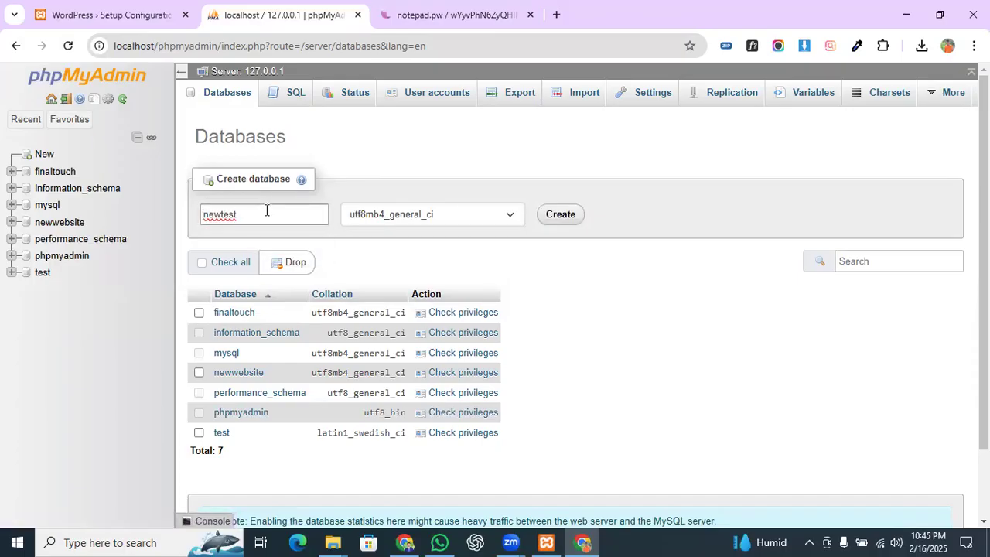
{"action": "left_click", "coordinate": [560, 218]}
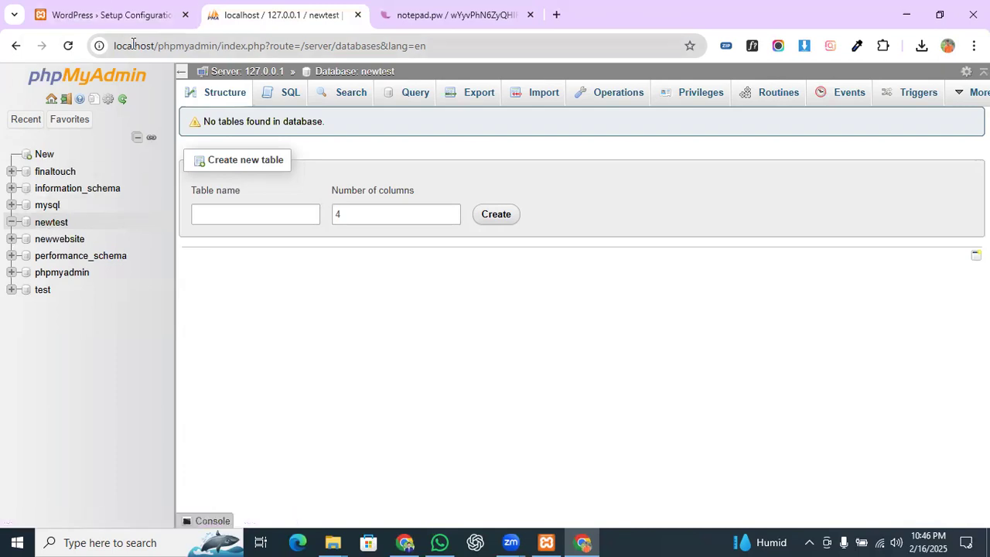
{"action": "left_click", "coordinate": [686, 98]}
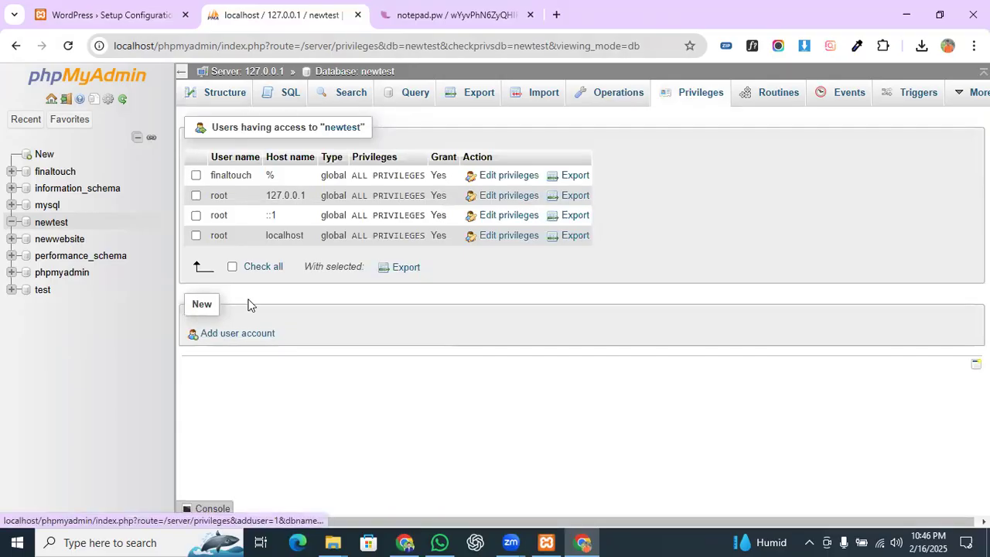
{"action": "left_click", "coordinate": [46, 222]}
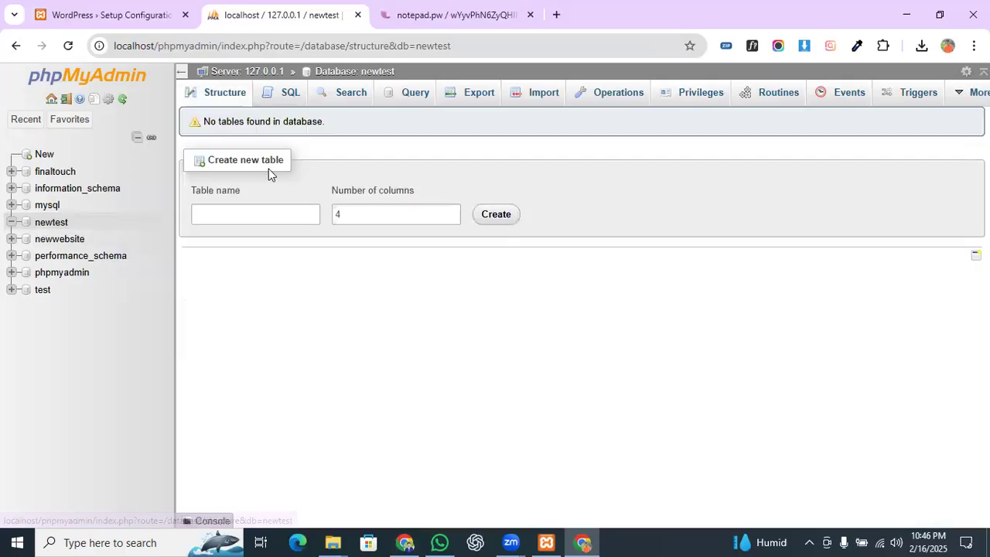
{"action": "left_click", "coordinate": [170, 10]}
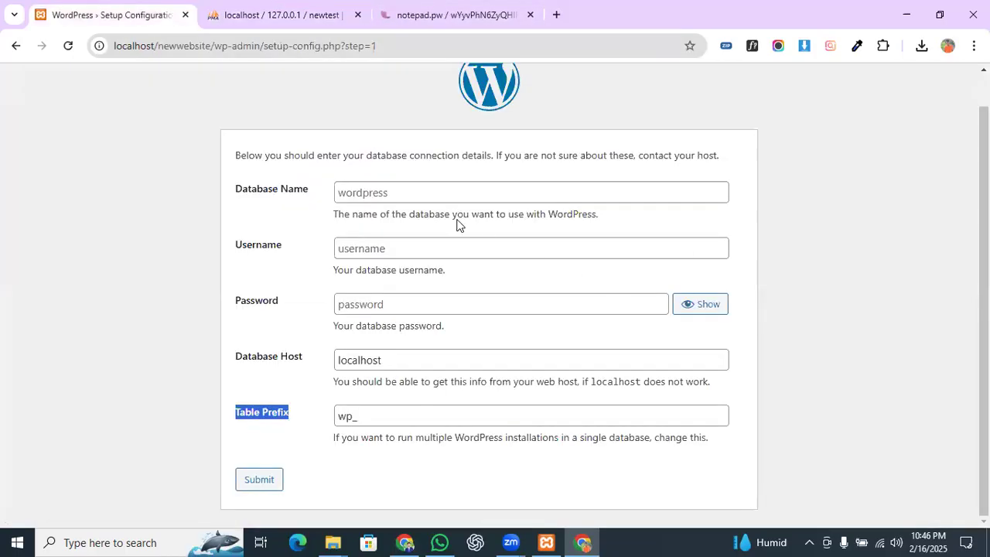
Step: Submit database newtest, user root, empty password, host localhost and prefix wp_ in the connection form
{"action": "left_click", "coordinate": [429, 198]}
{"action": "key", "text": "ctrl+v"}
{"action": "left_click", "coordinate": [298, 10]}
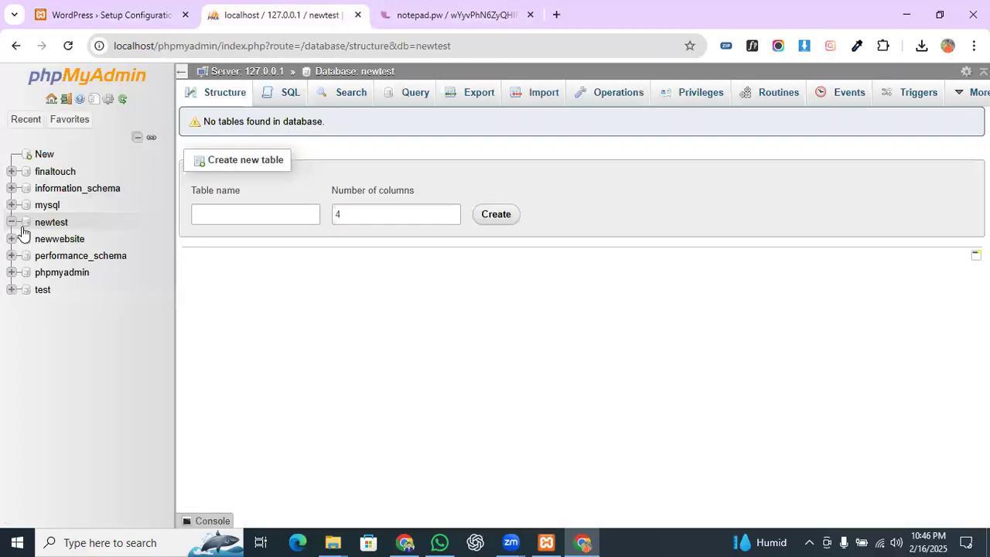
{"action": "left_click", "coordinate": [92, 9]}
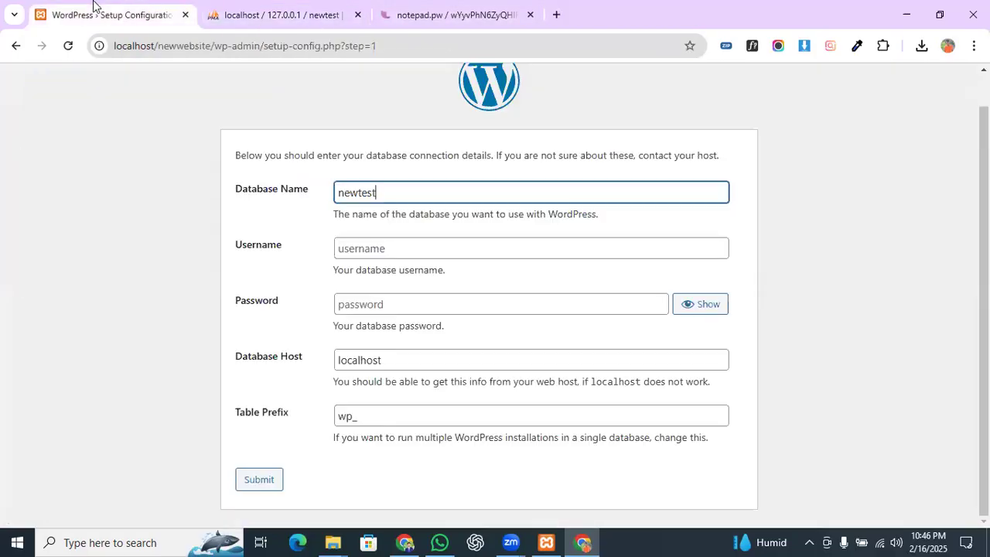
{"action": "left_click", "coordinate": [376, 254]}
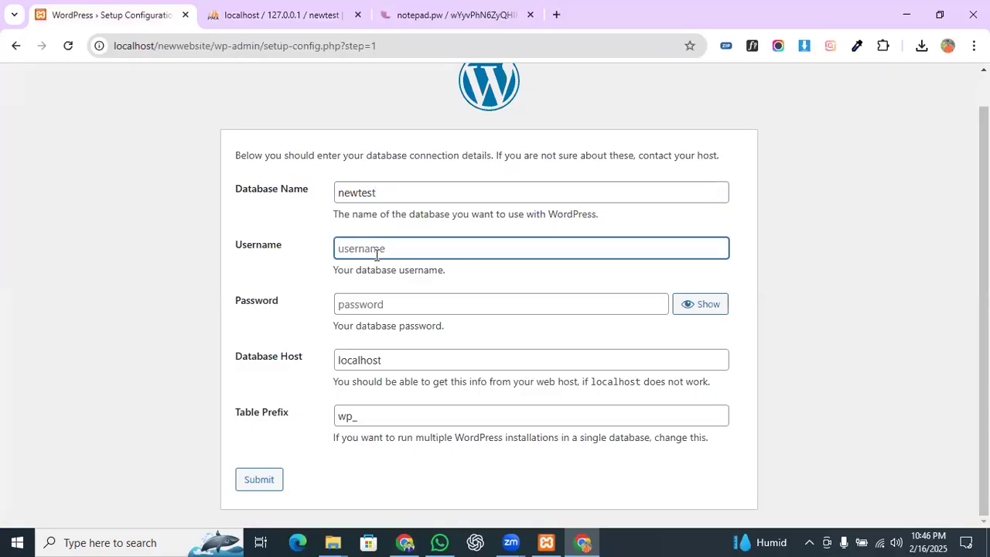
{"action": "type", "text": "root"}
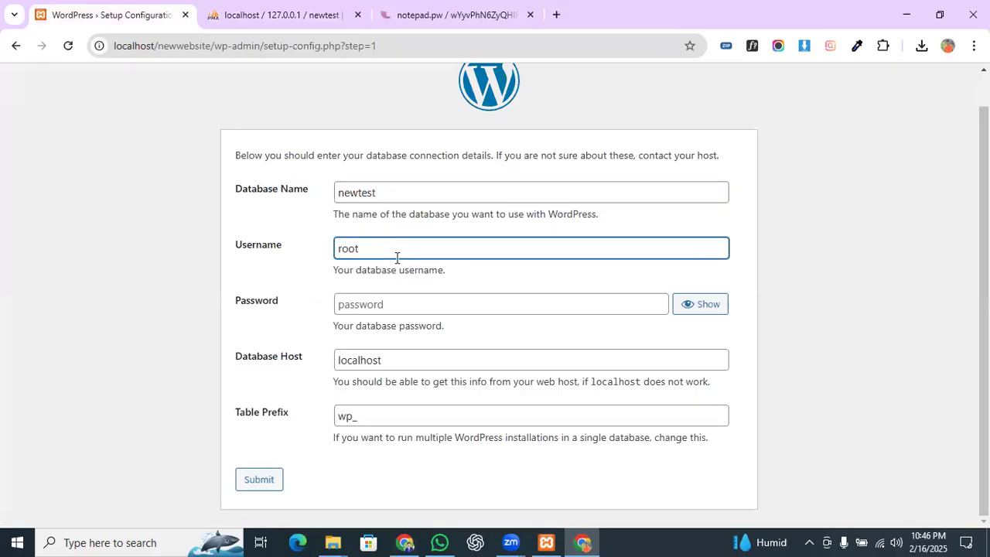
{"action": "left_click", "coordinate": [399, 300]}
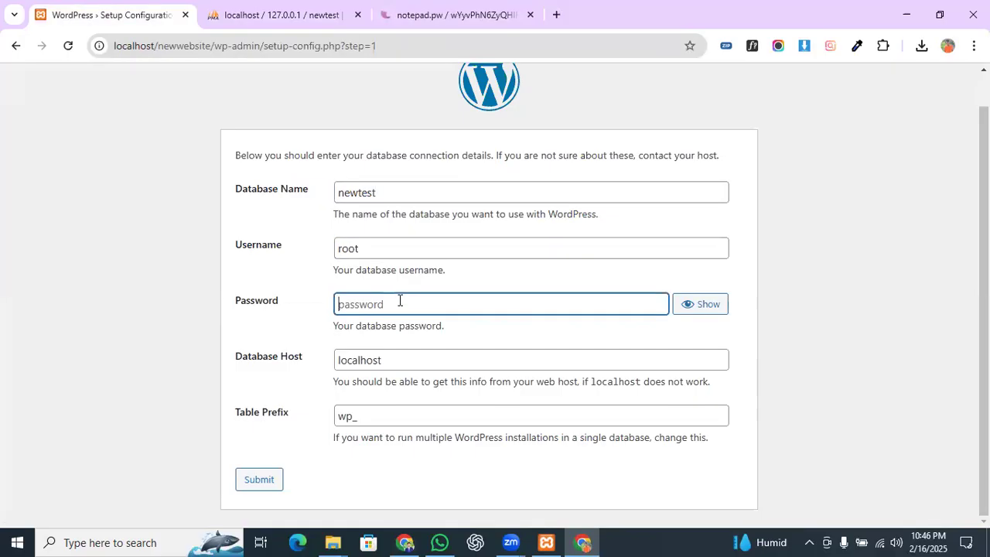
{"action": "left_click_drag", "start_coordinate": [235, 358], "coordinate": [306, 370]}
{"action": "left_click", "coordinate": [396, 358]}
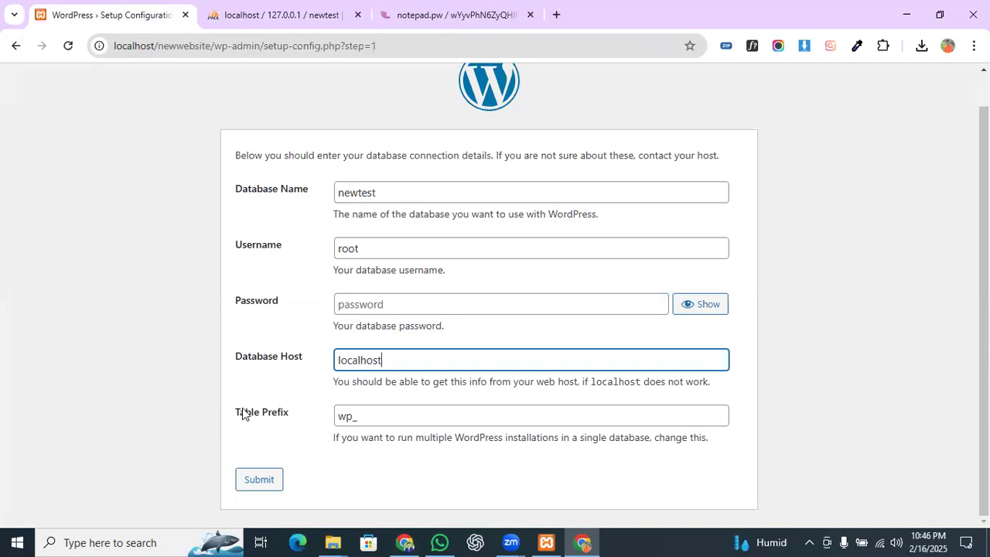
{"action": "double_click", "coordinate": [375, 420]}
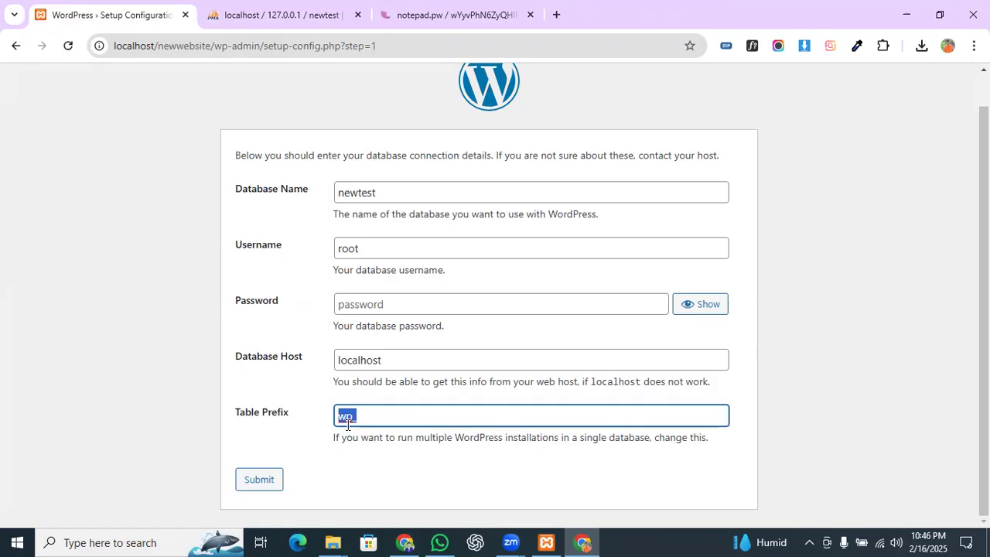
{"action": "left_click", "coordinate": [271, 456]}
{"action": "left_click", "coordinate": [261, 484]}
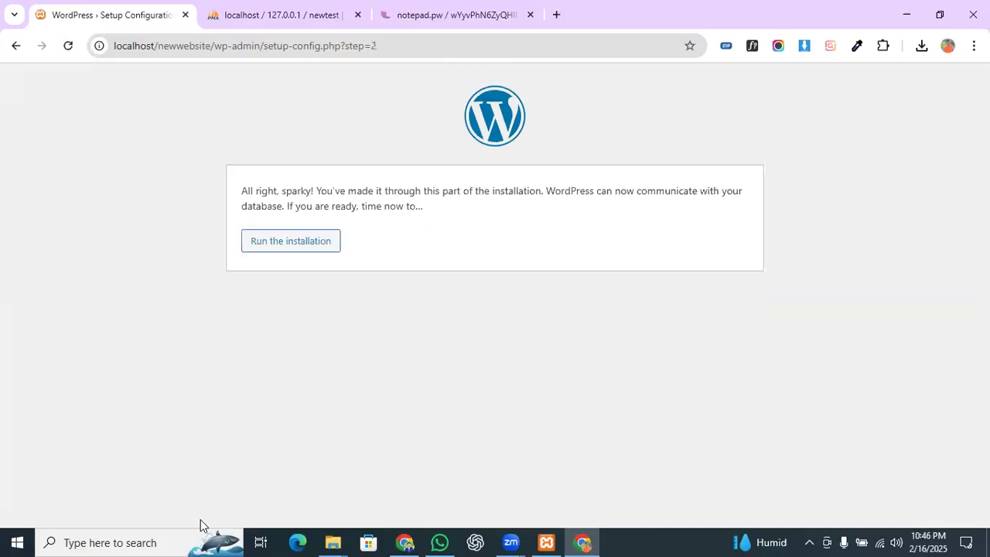
Step: Run the installation and set the site title to 'Practice Website design'
{"action": "left_click", "coordinate": [273, 239]}
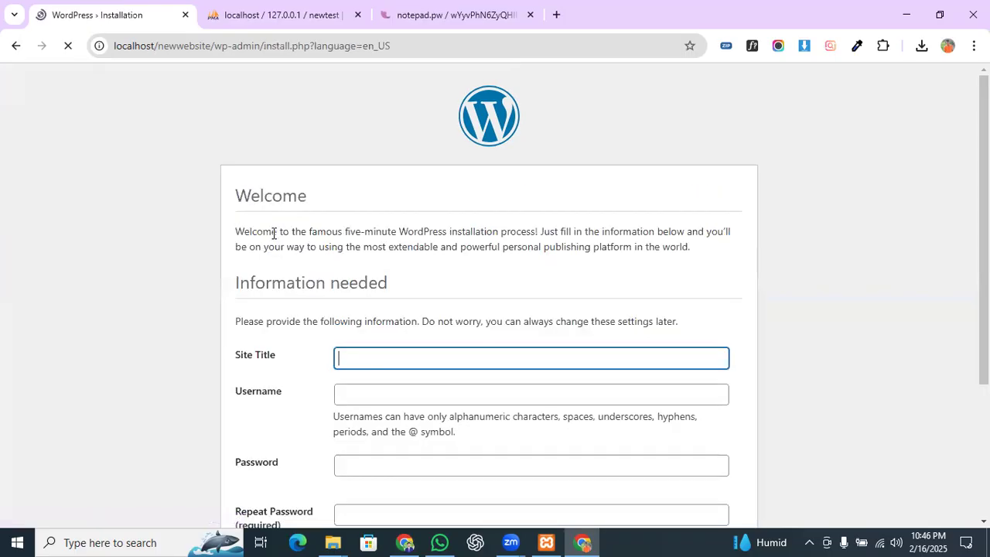
{"action": "scroll", "coordinate": [301, 276], "scroll_direction": "down", "scroll_amount": 2}
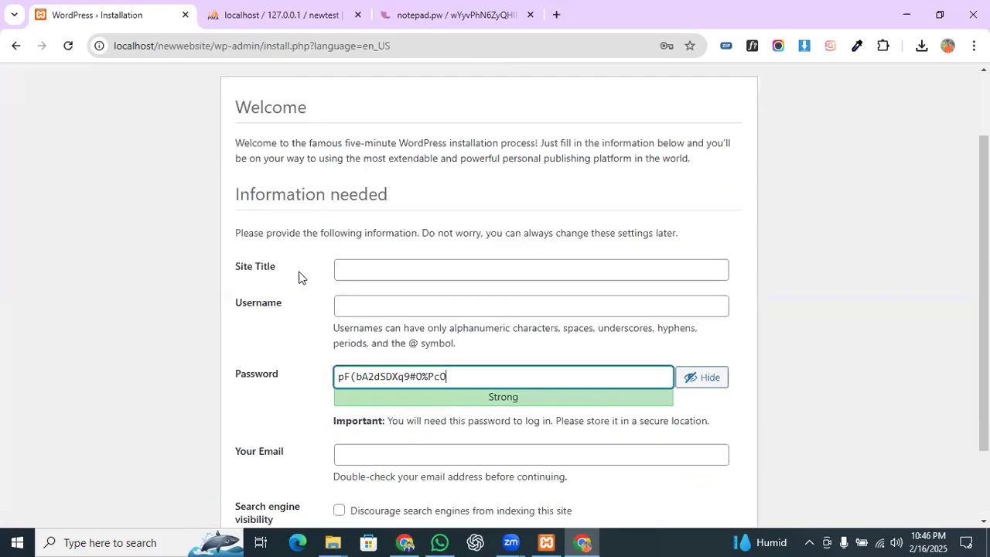
{"action": "left_click", "coordinate": [352, 209]}
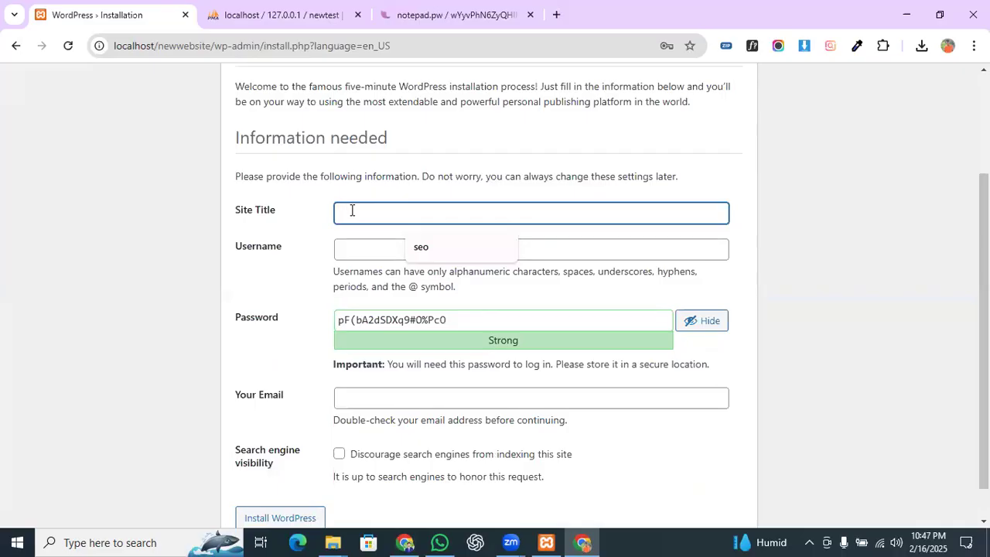
{"action": "type", "text": "Prea"}
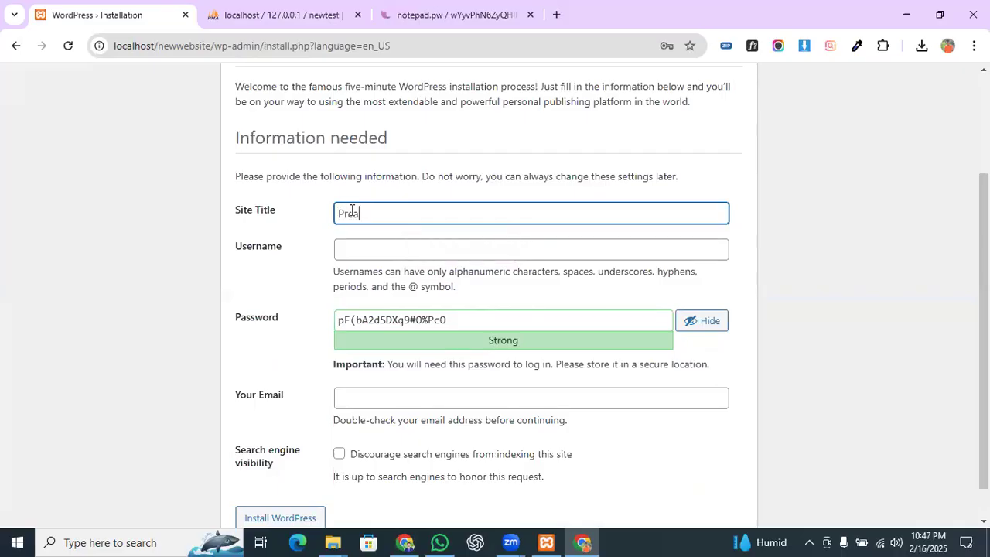
{"action": "type", "text": "actice Website ddes"}
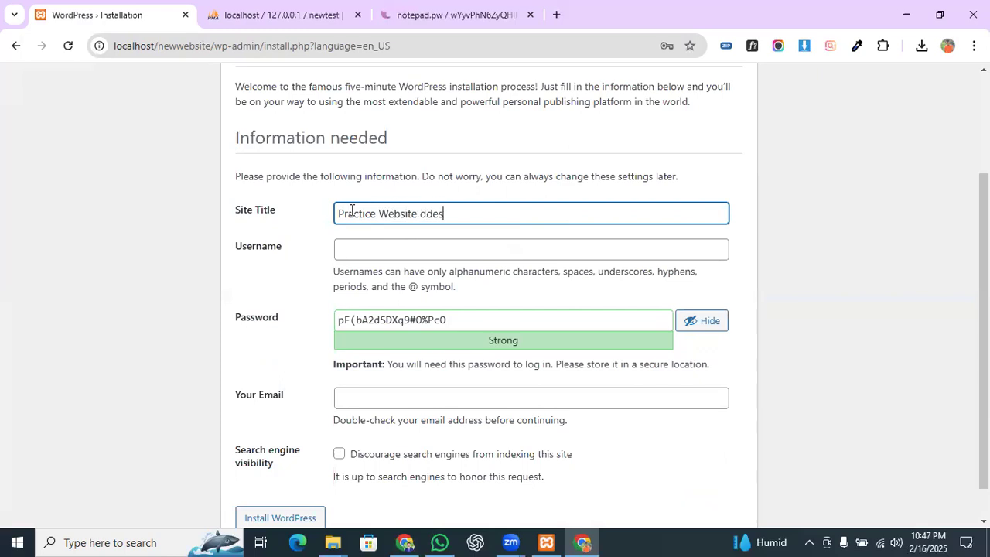
{"action": "key", "text": "BackSpace"}
{"action": "key", "text": "BackSpace"}
{"action": "key", "text": "BackSpace"}
{"action": "type", "text": "esign"}
Step: Enter admin as the username and fill in the e-mail from the saved suggestion
{"action": "left_click", "coordinate": [427, 245]}
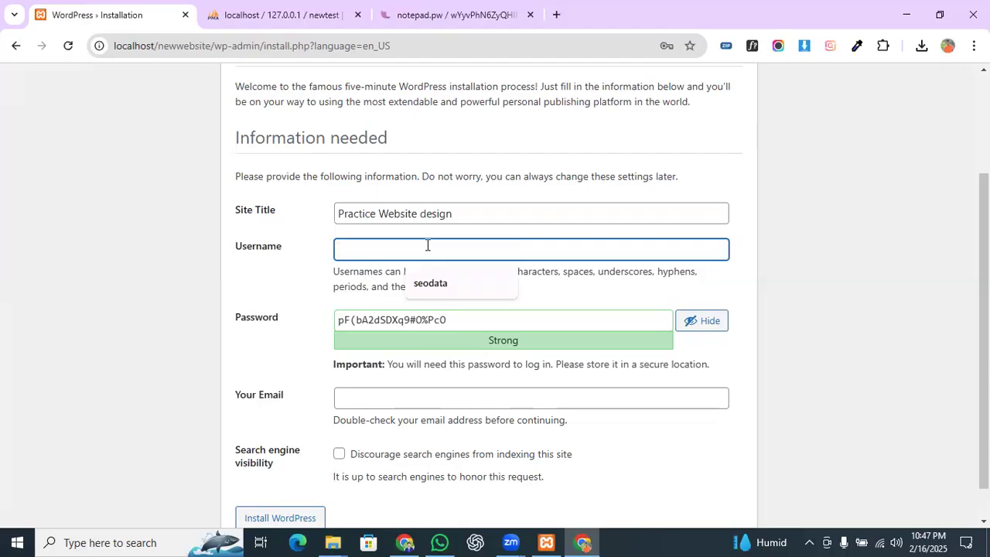
{"action": "type", "text": "admin"}
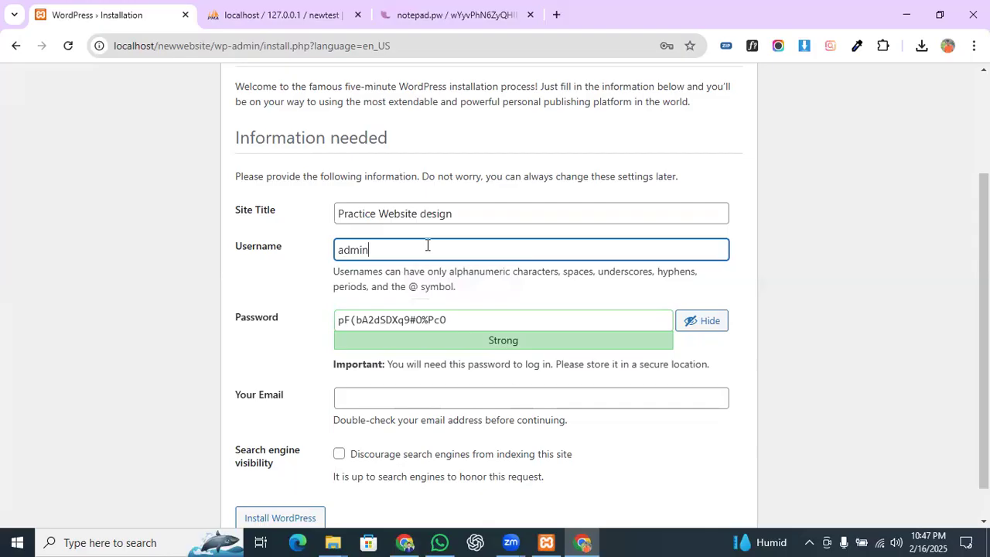
{"action": "key", "text": "ctrl+a"}
{"action": "left_click_drag", "start_coordinate": [467, 317], "coordinate": [339, 317]}
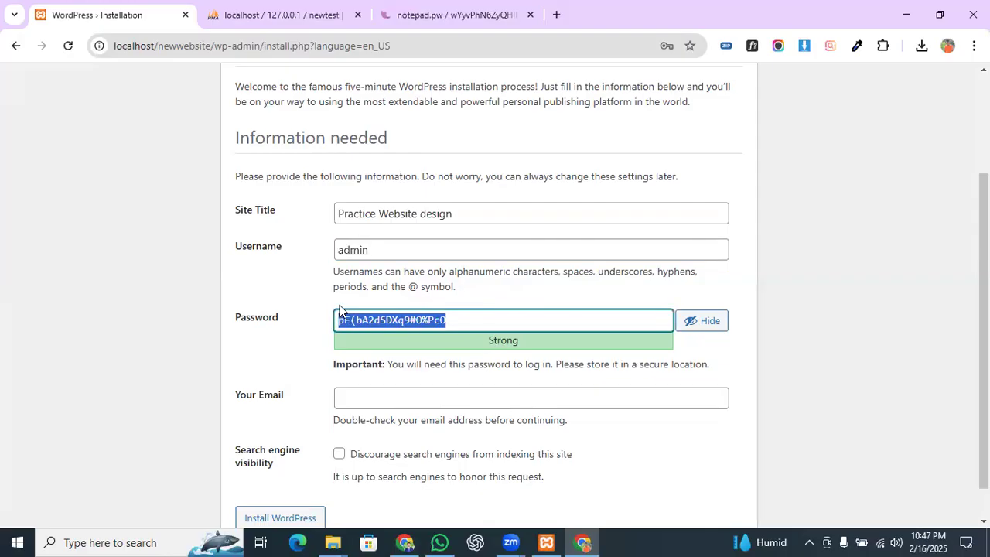
{"action": "left_click", "coordinate": [469, 315]}
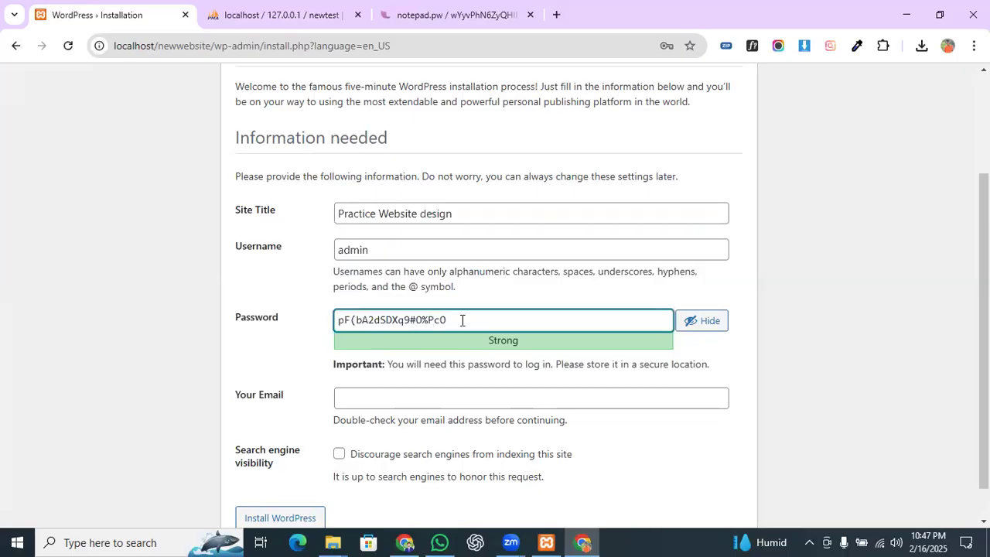
{"action": "scroll", "coordinate": [460, 322], "scroll_direction": "down", "scroll_amount": 1}
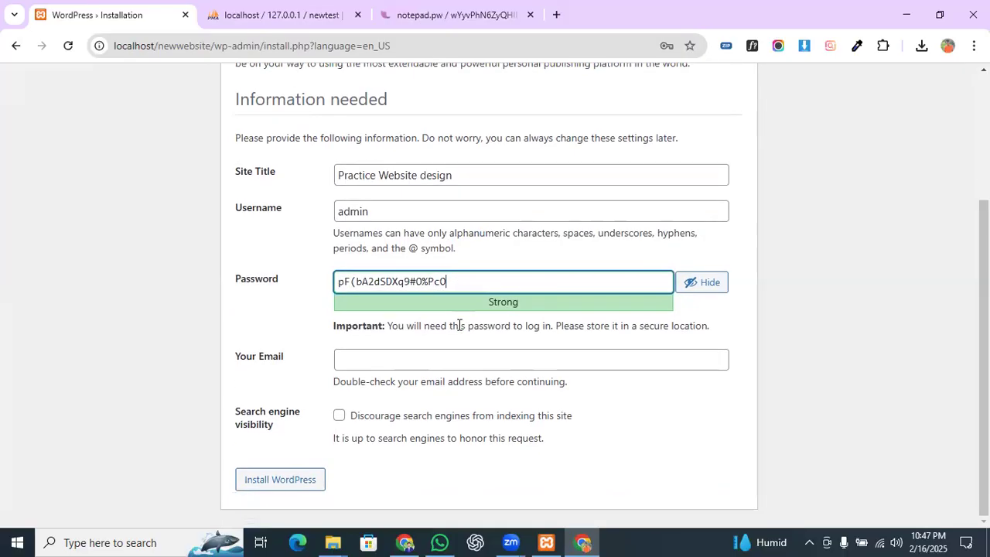
{"action": "left_click", "coordinate": [411, 352]}
{"action": "left_click", "coordinate": [453, 394]}
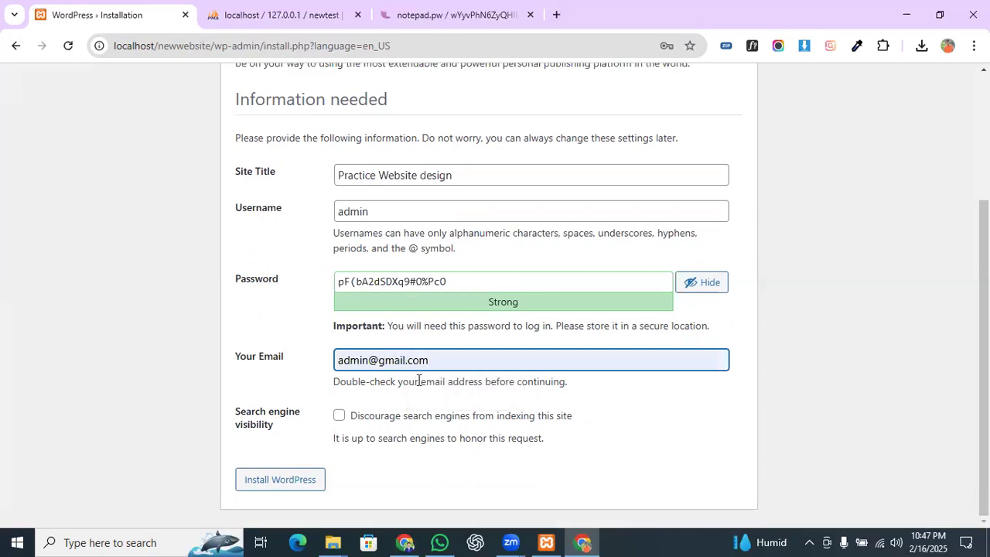
{"action": "left_click_drag", "start_coordinate": [418, 214], "coordinate": [245, 206]}
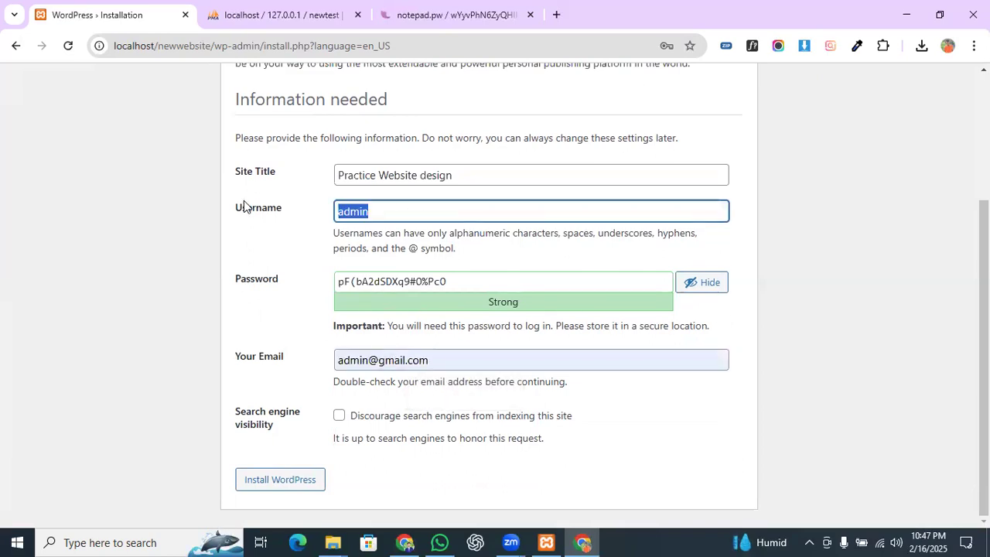
{"action": "left_click_drag", "start_coordinate": [513, 283], "coordinate": [328, 285]}
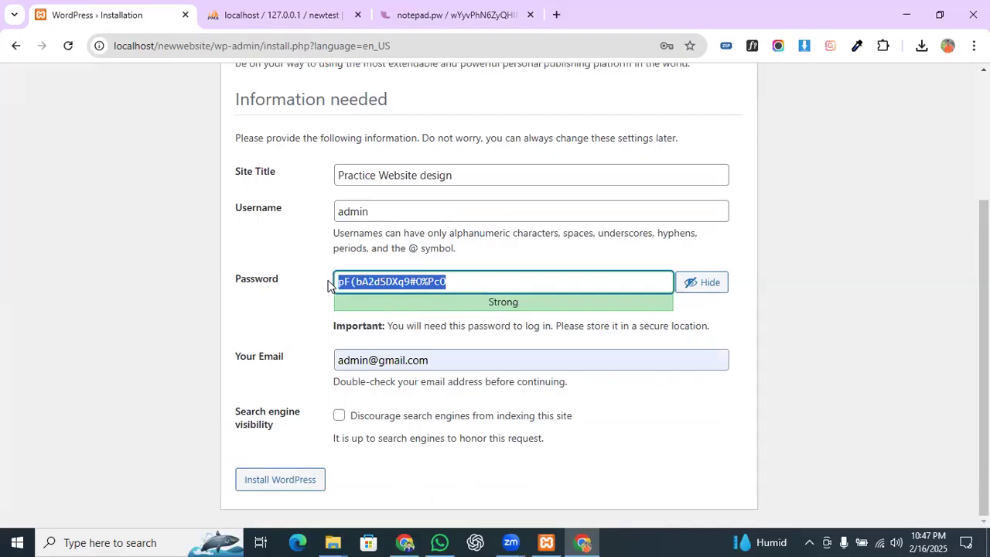
{"action": "type", "text": "admin"}
{"action": "scroll", "coordinate": [386, 305], "scroll_direction": "down", "scroll_amount": 1}
{"action": "left_click", "coordinate": [342, 330]}
{"action": "left_click", "coordinate": [293, 486]}
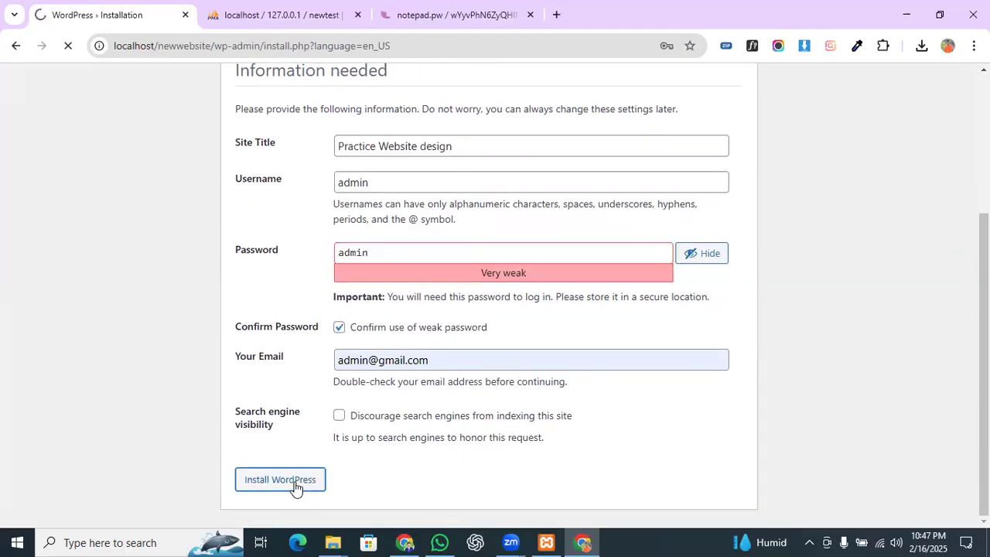
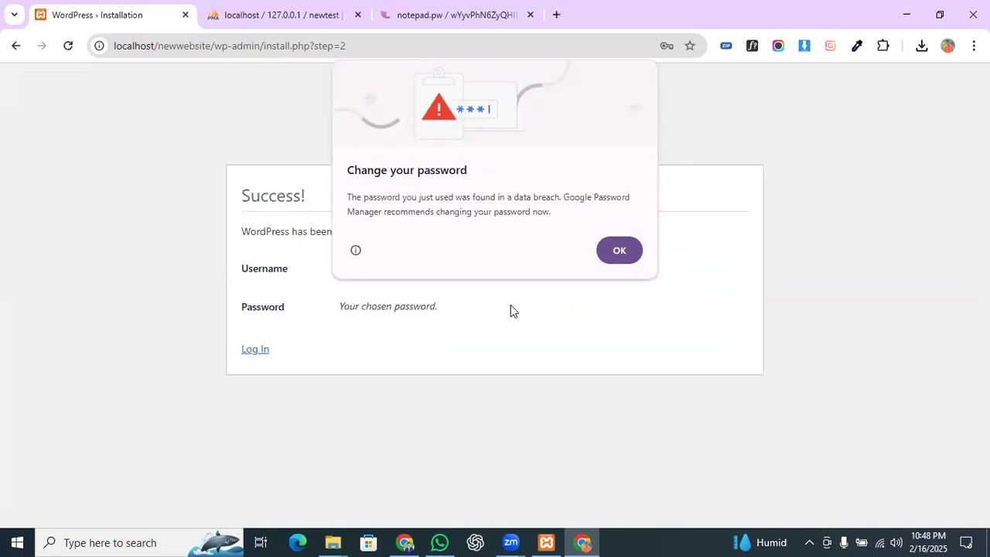
Step: Dismiss Chrome's breach warning, save the admin password, and log in to the Practice Website design Dashboard
{"action": "left_click", "coordinate": [621, 249]}
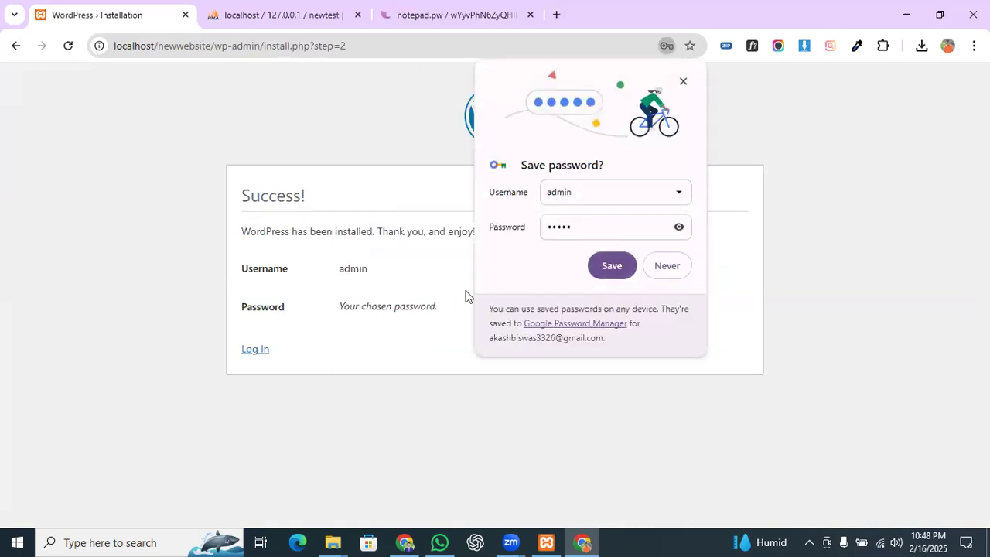
{"action": "left_click", "coordinate": [613, 265]}
{"action": "left_click", "coordinate": [259, 350]}
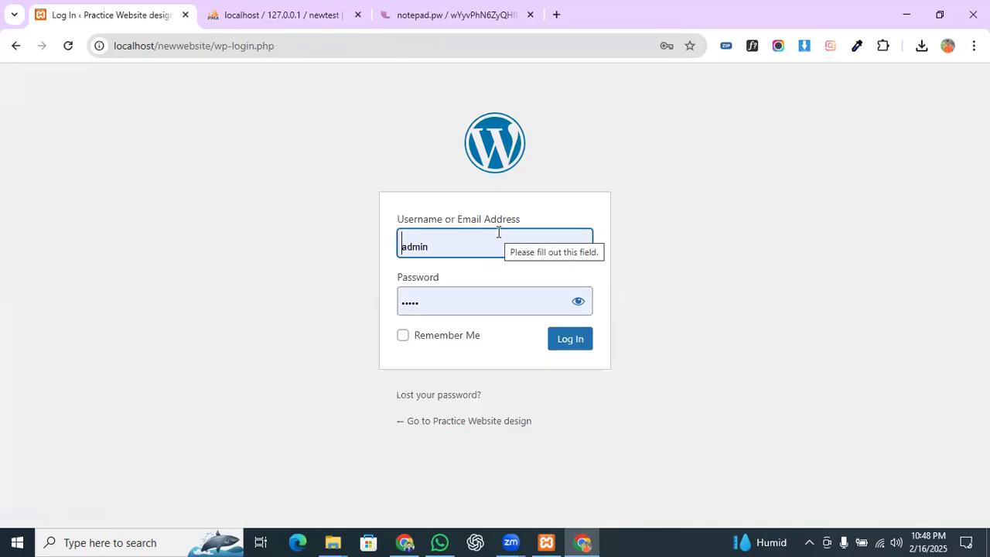
{"action": "left_click", "coordinate": [586, 339]}
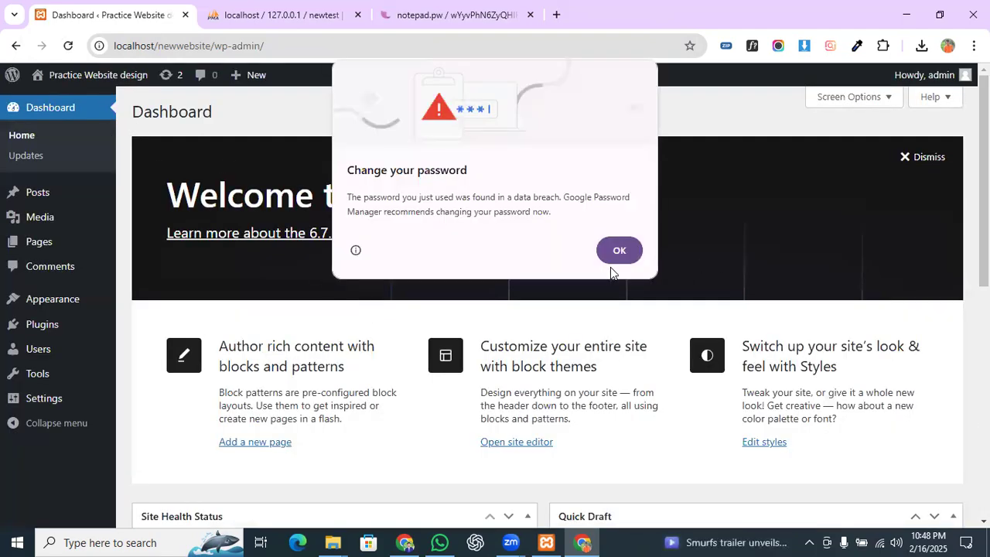
{"action": "left_click", "coordinate": [612, 262]}
{"action": "mouse_move", "coordinate": [90, 78]}
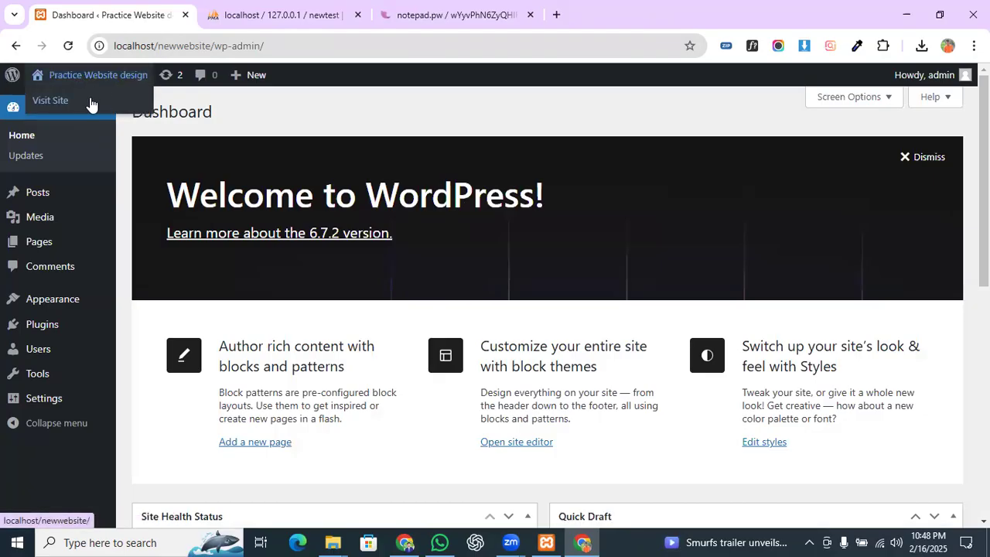
{"action": "right_click", "coordinate": [75, 100]}
{"action": "left_click", "coordinate": [150, 117]}
{"action": "left_click", "coordinate": [232, 9]}
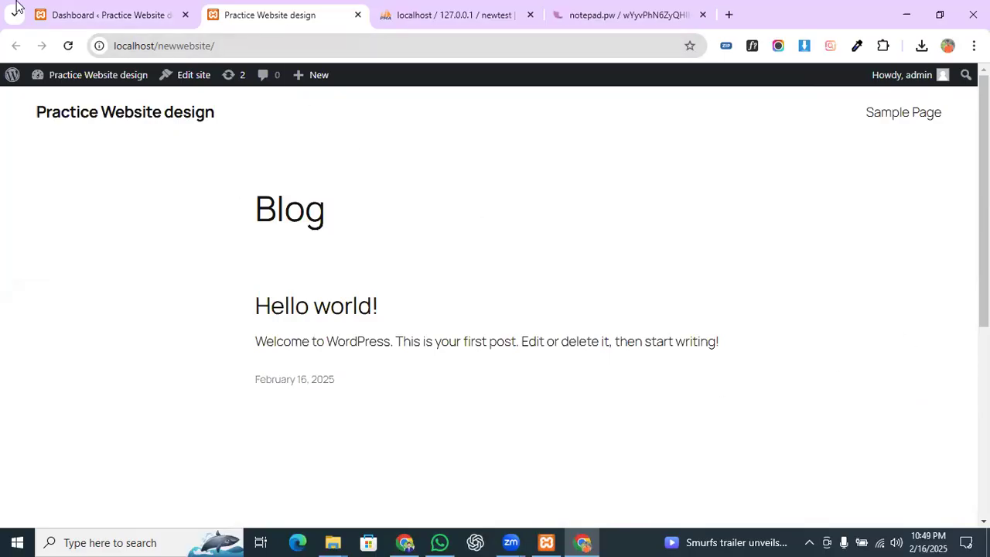
{"action": "left_click", "coordinate": [120, 8]}
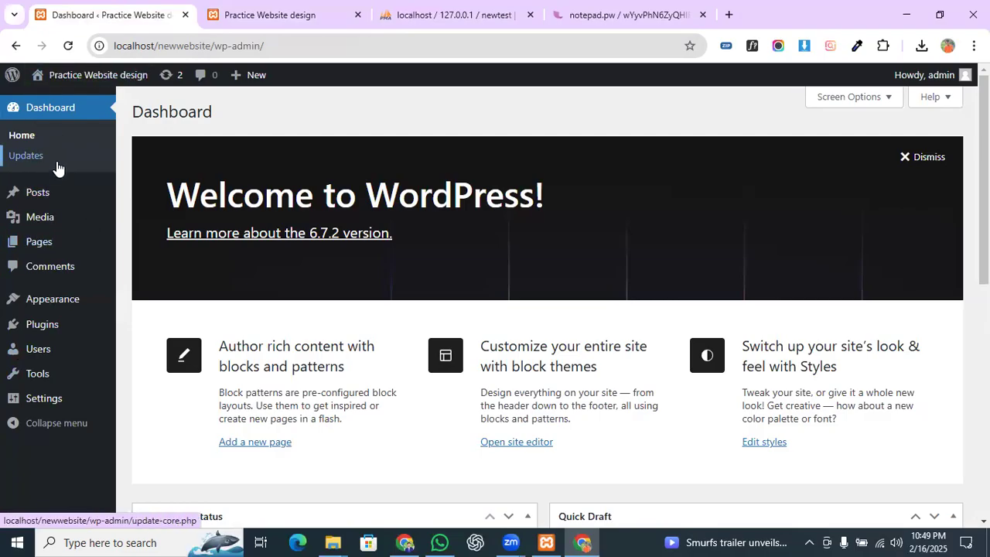
{"action": "mouse_move", "coordinate": [48, 359]}
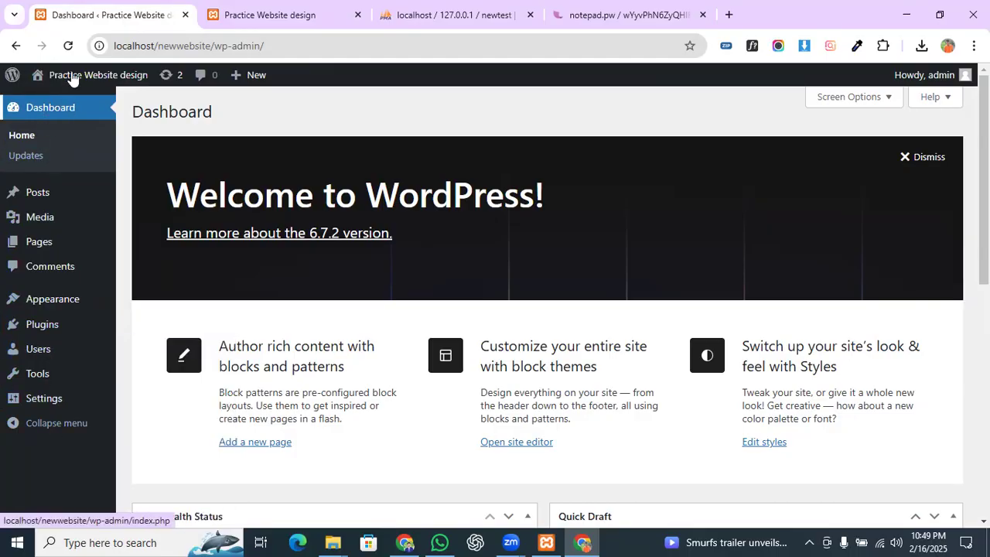
{"action": "mouse_move", "coordinate": [72, 79]}
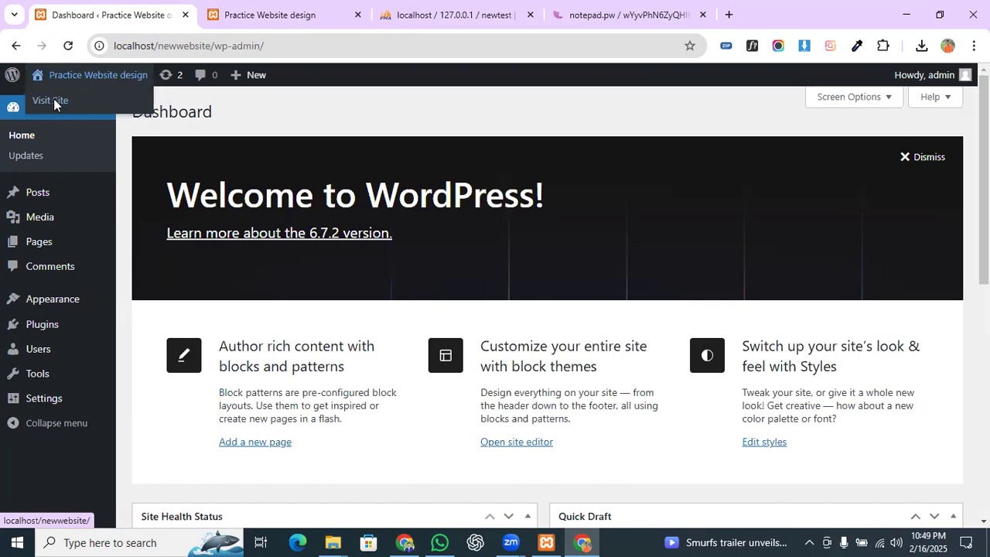
{"action": "right_click", "coordinate": [54, 99]}
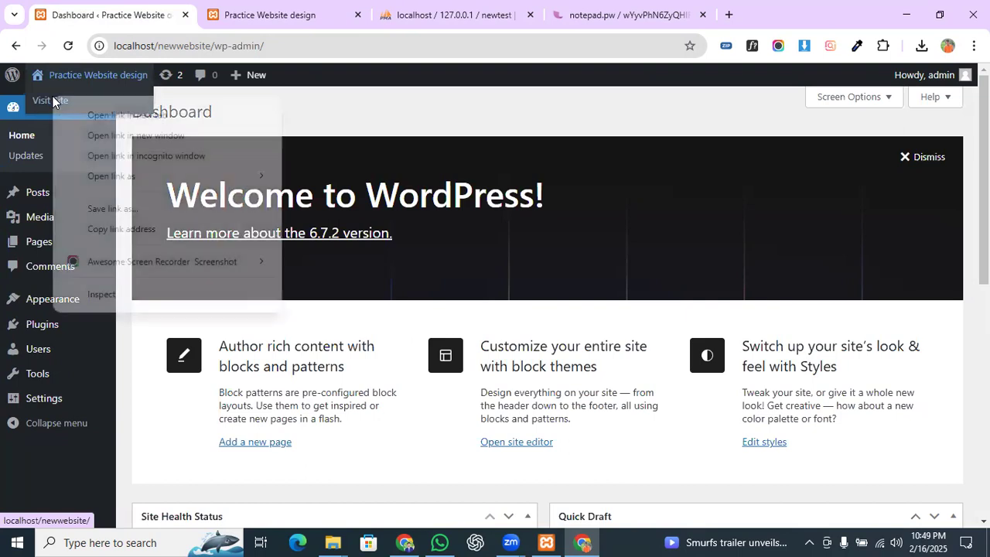
{"action": "left_click", "coordinate": [94, 113]}
{"action": "left_click", "coordinate": [452, 9]}
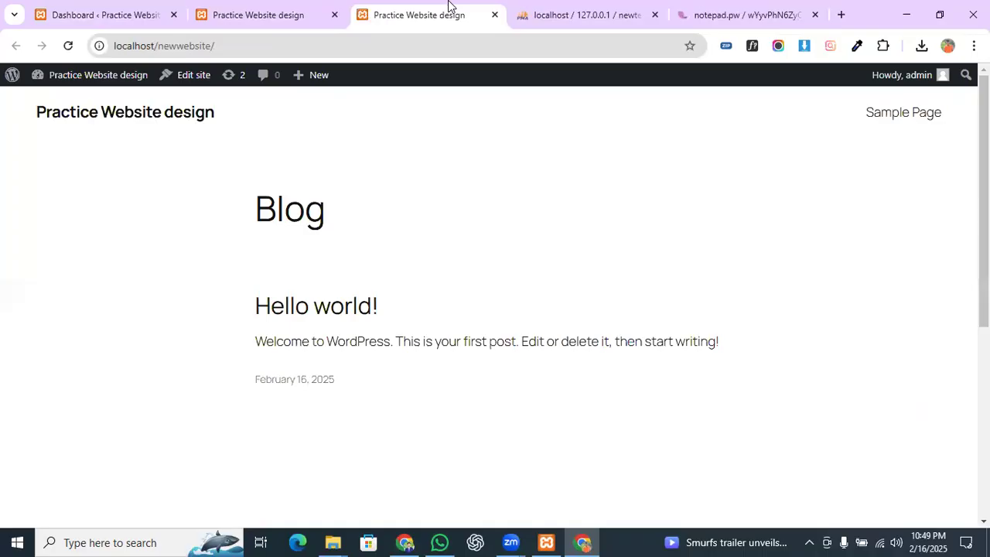
{"action": "left_click", "coordinate": [334, 15]}
{"action": "left_click", "coordinate": [334, 15]}
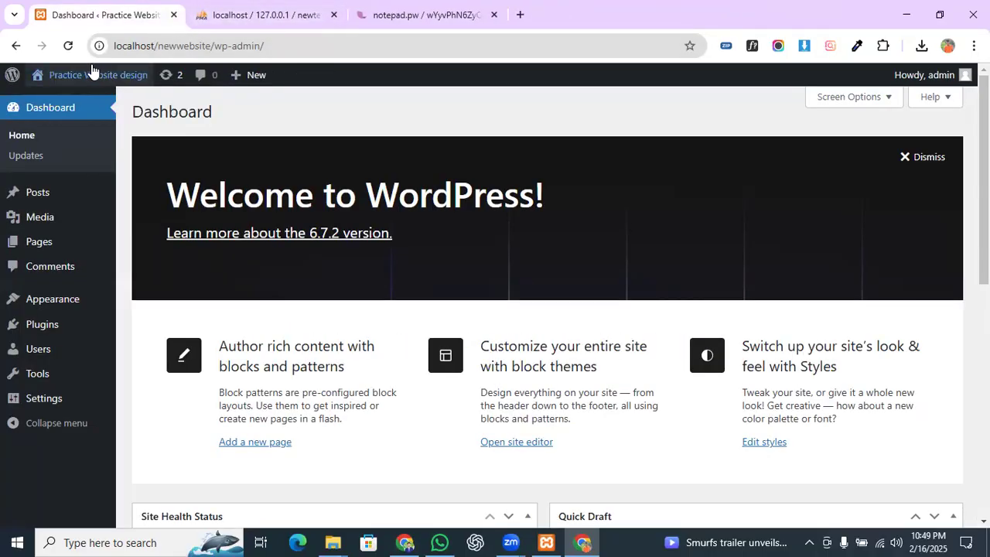
Step: Open the public site in a background tab, review Updates (6.7.2 current, Akismet 5.3.7), then list all posts
{"action": "mouse_move", "coordinate": [78, 90]}
{"action": "right_click", "coordinate": [68, 97]}
{"action": "left_click", "coordinate": [126, 114]}
{"action": "left_click", "coordinate": [28, 159]}
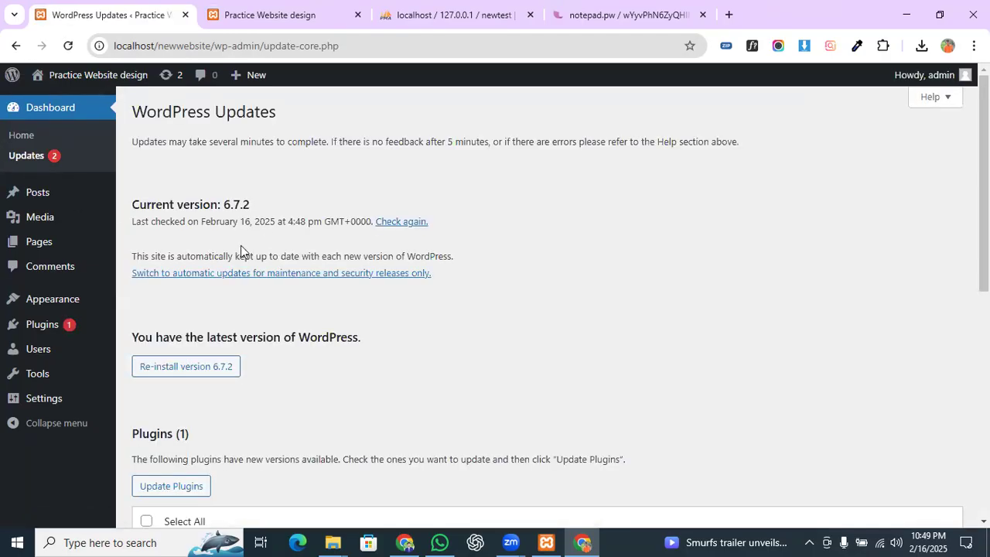
{"action": "scroll", "coordinate": [241, 245], "scroll_direction": "down", "scroll_amount": 6}
{"action": "scroll", "coordinate": [256, 239], "scroll_direction": "up", "scroll_amount": 3}
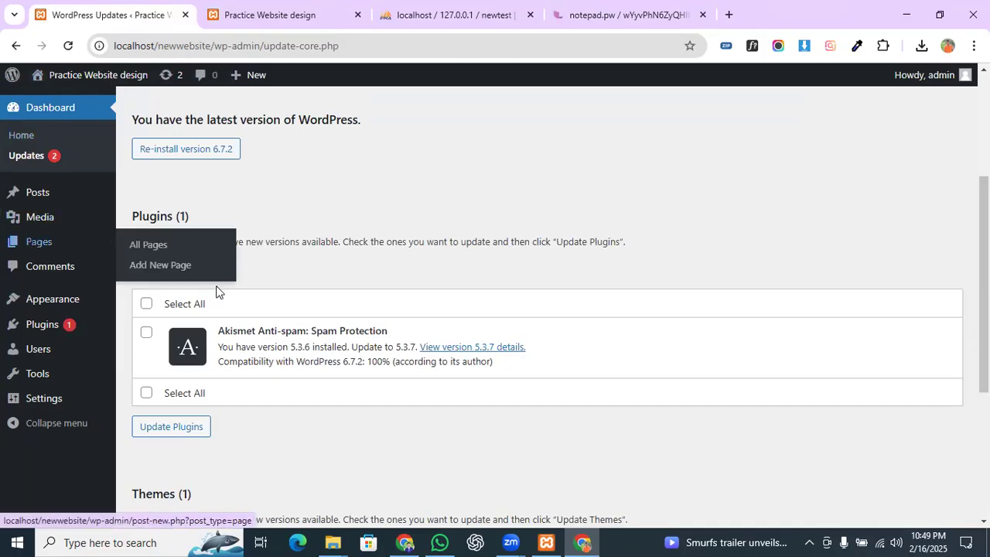
{"action": "scroll", "coordinate": [418, 278], "scroll_direction": "down", "scroll_amount": 3}
{"action": "scroll", "coordinate": [417, 283], "scroll_direction": "up", "scroll_amount": 4}
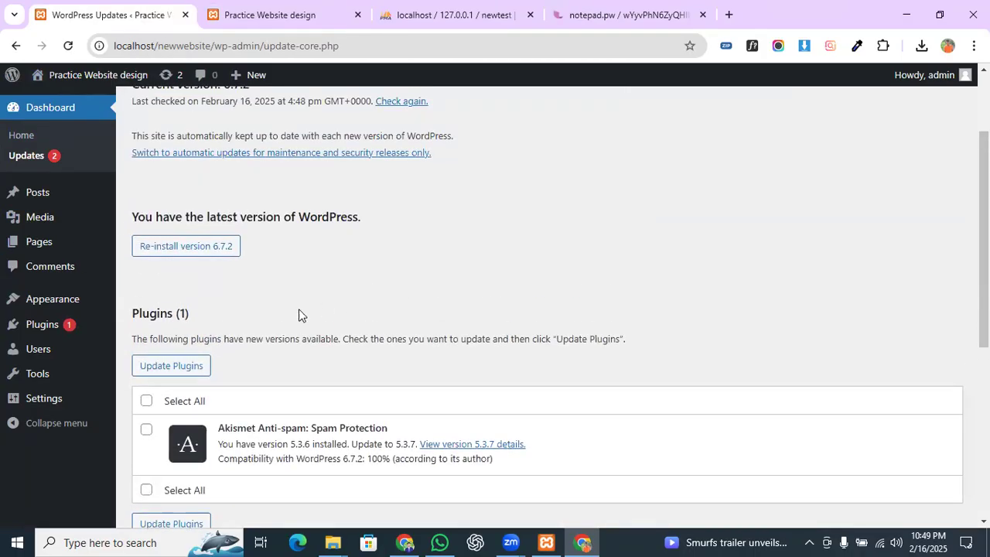
{"action": "mouse_move", "coordinate": [53, 207]}
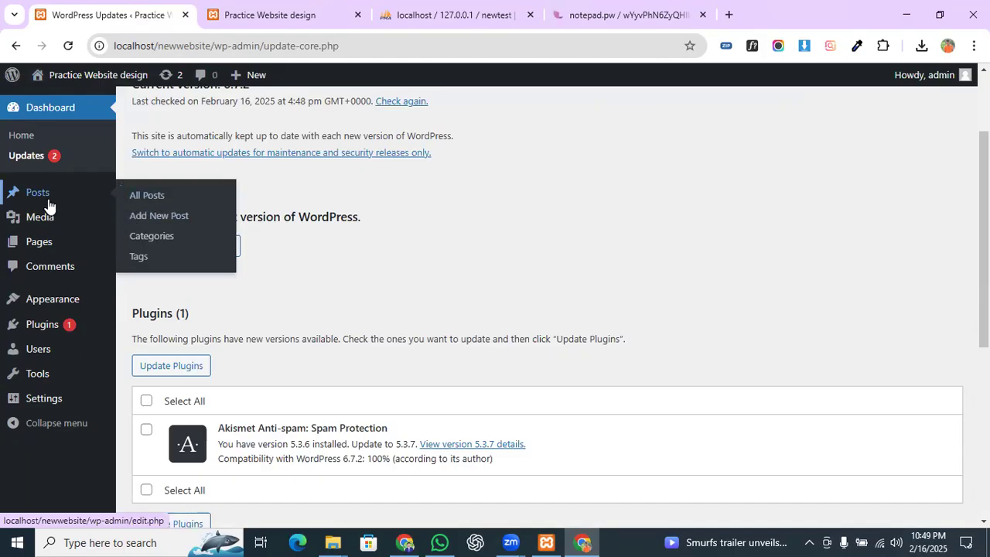
{"action": "left_click", "coordinate": [153, 204]}
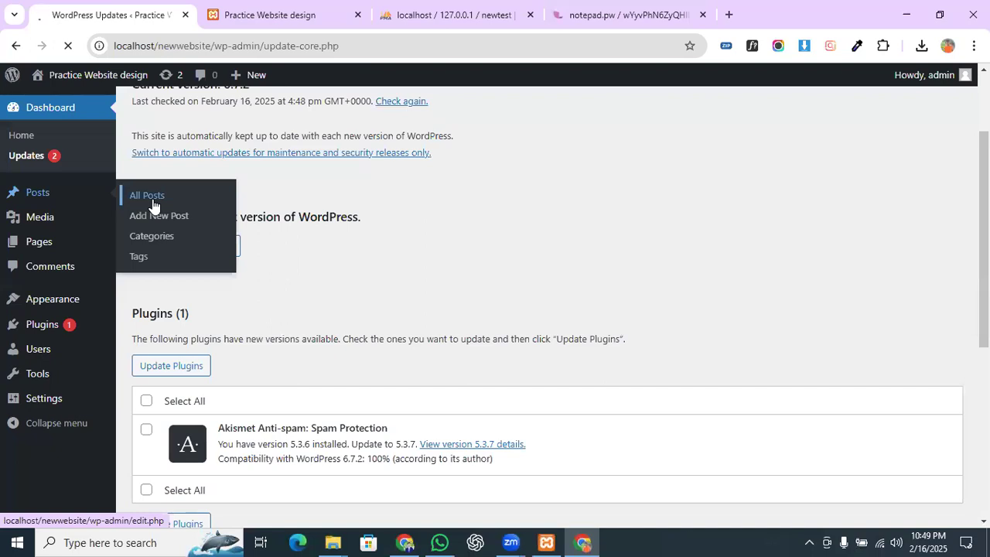
Step: Load fitwelleats.com in a new tab and browse its home page
{"action": "left_click", "coordinate": [728, 14]}
{"action": "left_click", "coordinate": [652, 50]}
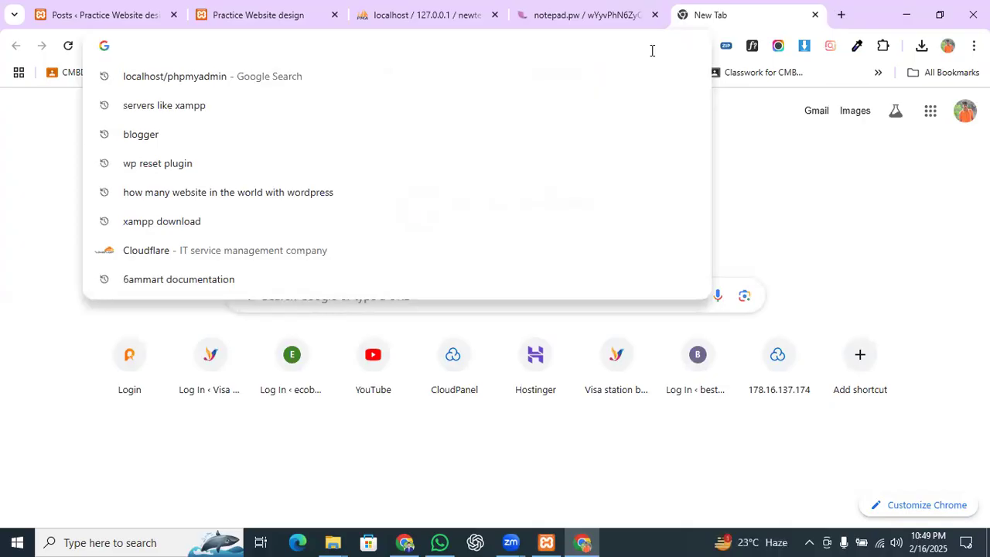
{"action": "type", "text": "f"}
{"action": "key", "text": "End"}
{"action": "key", "text": "BackSpace"}
{"action": "key", "text": "BackSpace"}
{"action": "key", "text": "BackSpace"}
{"action": "key", "text": "BackSpace"}
{"action": "key", "text": "BackSpace"}
{"action": "key", "text": "BackSpace"}
{"action": "key", "text": "BackSpace"}
{"action": "key", "text": "BackSpace"}
{"action": "key", "text": "BackSpace"}
{"action": "key", "text": "BackSpace"}
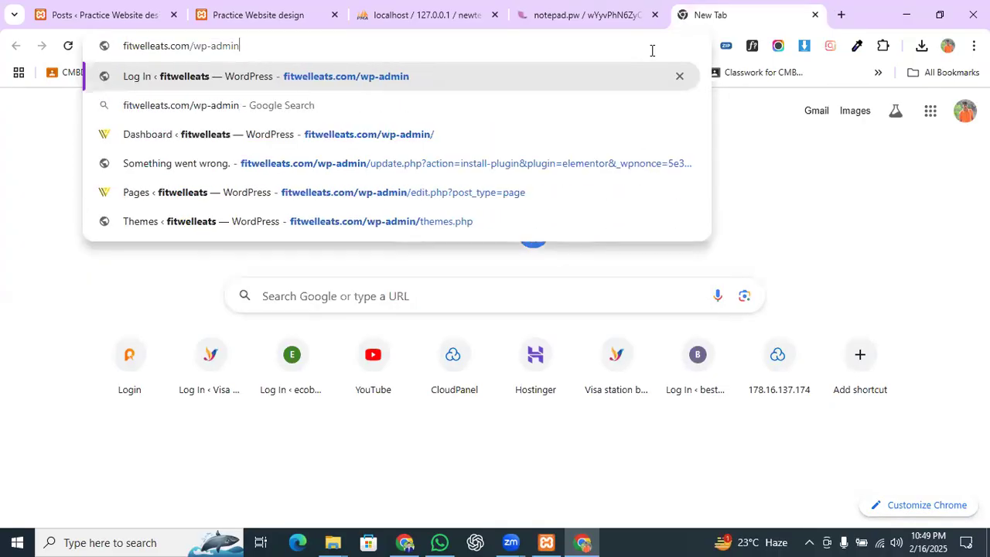
{"action": "key", "text": "Return"}
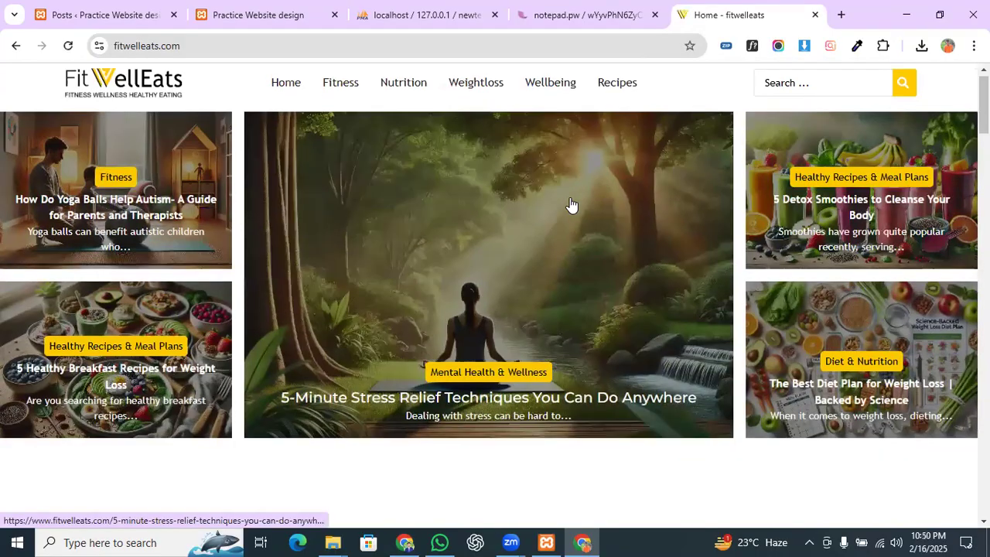
{"action": "scroll", "coordinate": [570, 205], "scroll_direction": "down", "scroll_amount": 8}
{"action": "scroll", "coordinate": [353, 236], "scroll_direction": "up", "scroll_amount": 3}
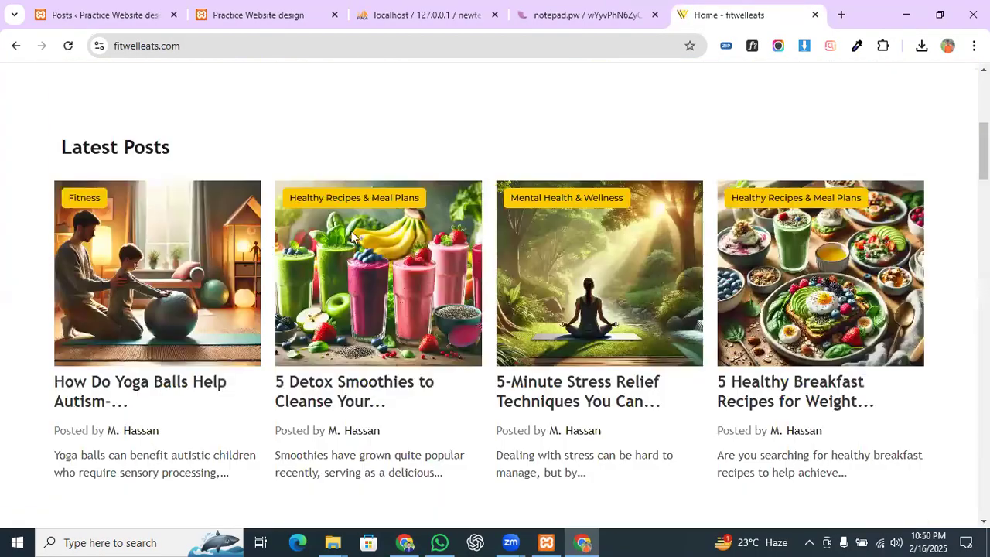
{"action": "scroll", "coordinate": [144, 263], "scroll_direction": "up", "scroll_amount": 5}
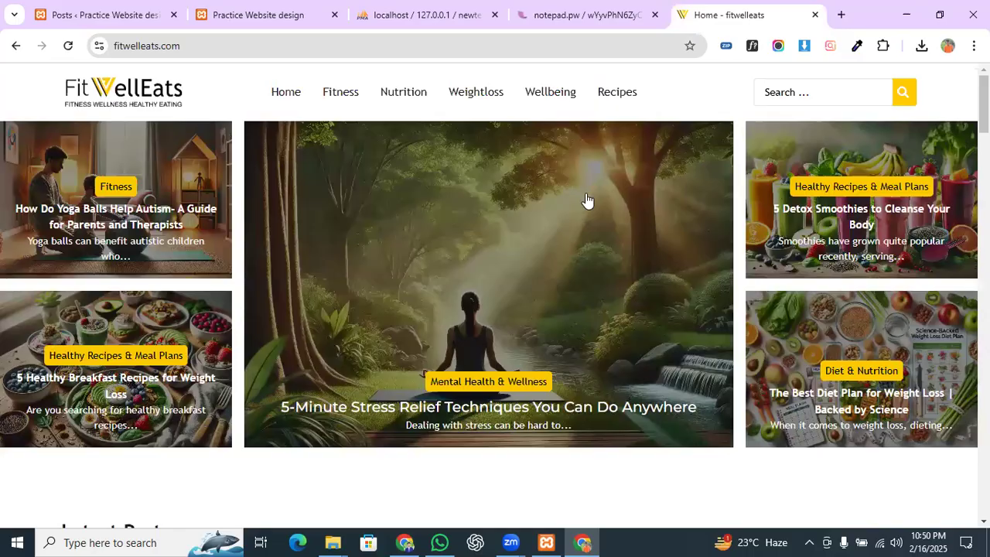
{"action": "scroll", "coordinate": [155, 232], "scroll_direction": "down", "scroll_amount": 3}
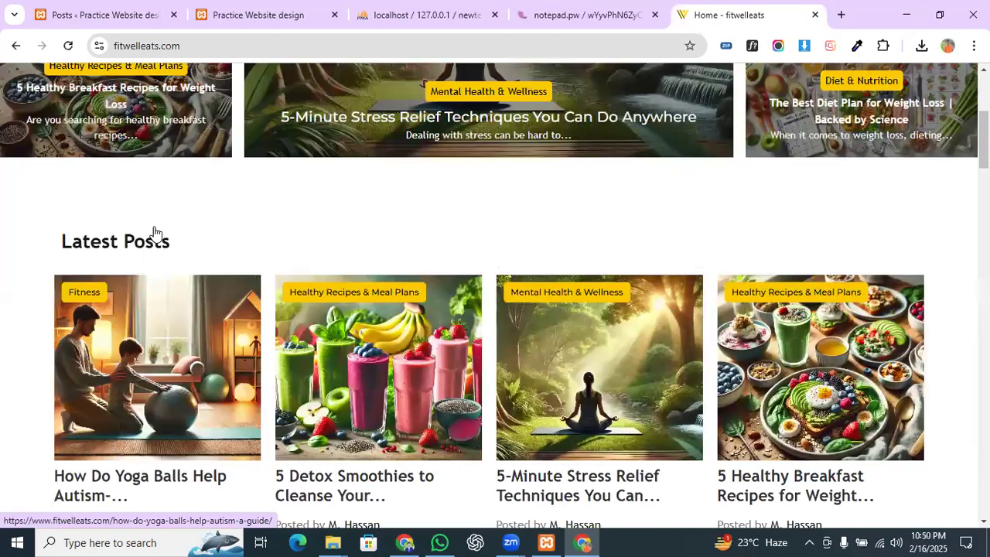
{"action": "scroll", "coordinate": [155, 232], "scroll_direction": "down", "scroll_amount": 2}
Step: Open the yoga balls autism article and select its title
{"action": "left_click", "coordinate": [84, 10]}
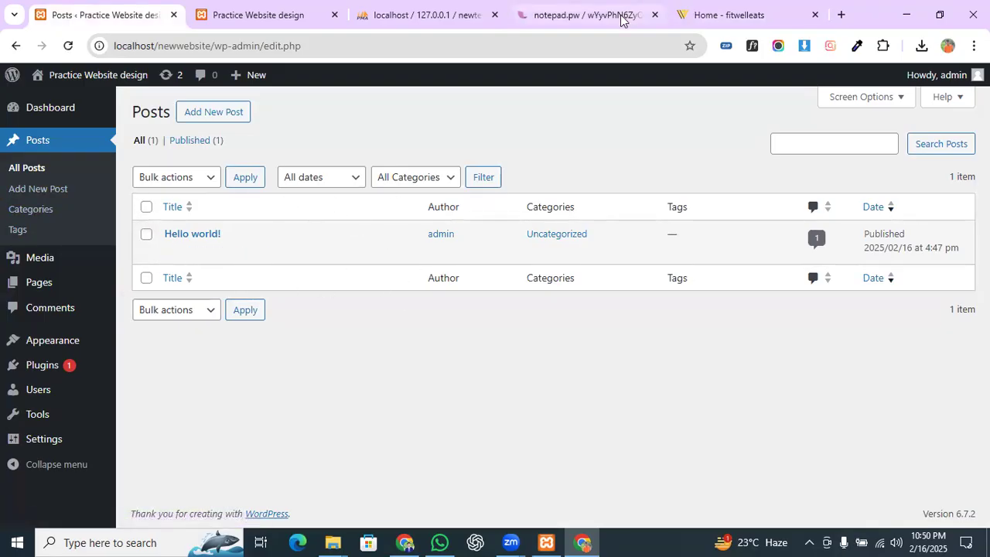
{"action": "left_click", "coordinate": [727, 15]}
{"action": "scroll", "coordinate": [156, 267], "scroll_direction": "down", "scroll_amount": 1}
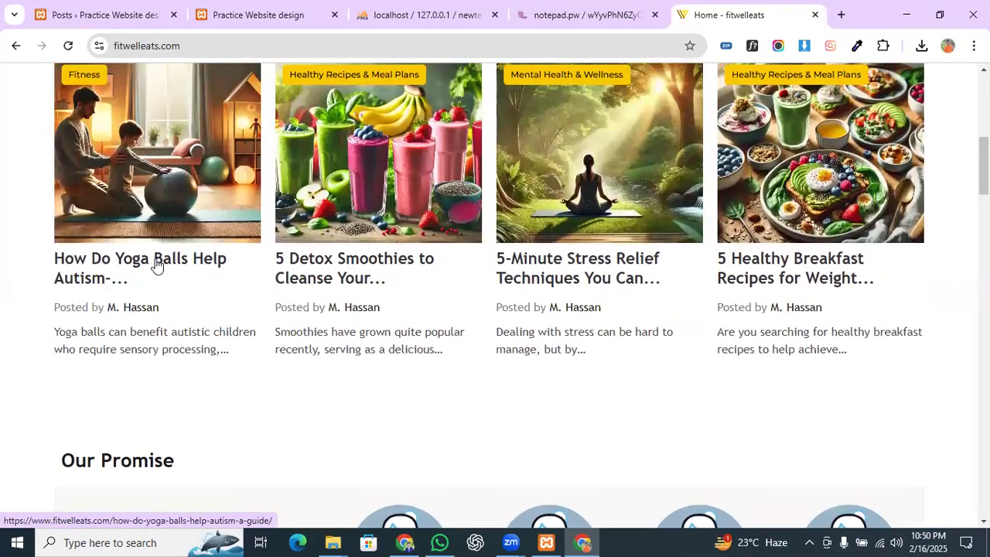
{"action": "left_click", "coordinate": [156, 263]}
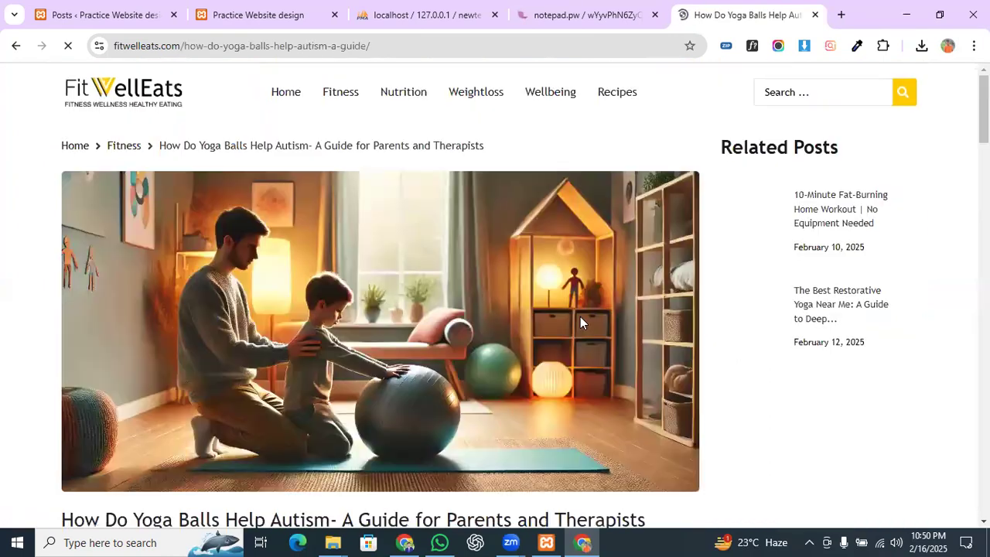
{"action": "scroll", "coordinate": [402, 294], "scroll_direction": "down", "scroll_amount": 4}
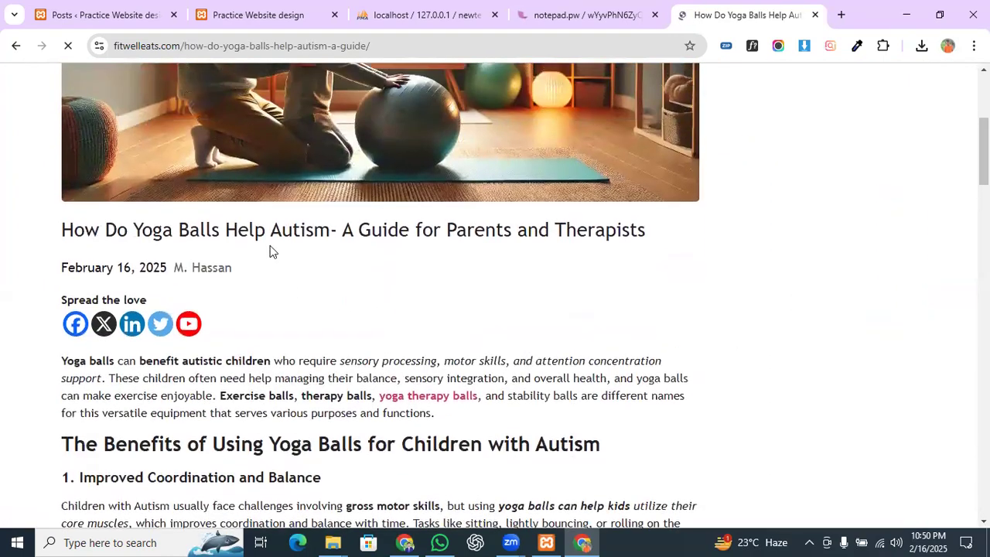
{"action": "left_click_drag", "start_coordinate": [647, 230], "coordinate": [65, 229]}
Step: Add a new post from the Posts list and click through the welcome guide to Get started
{"action": "left_click", "coordinate": [100, 15]}
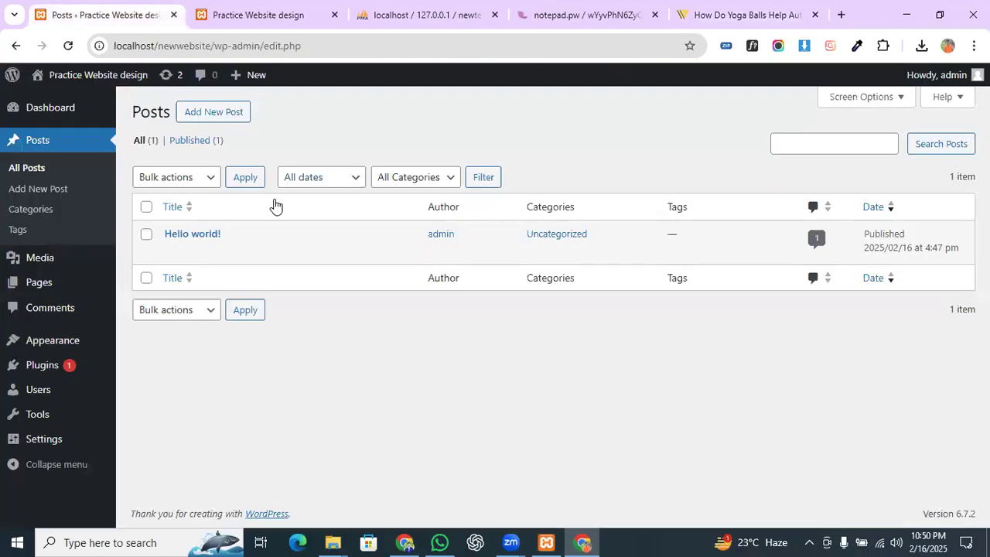
{"action": "left_click", "coordinate": [195, 120]}
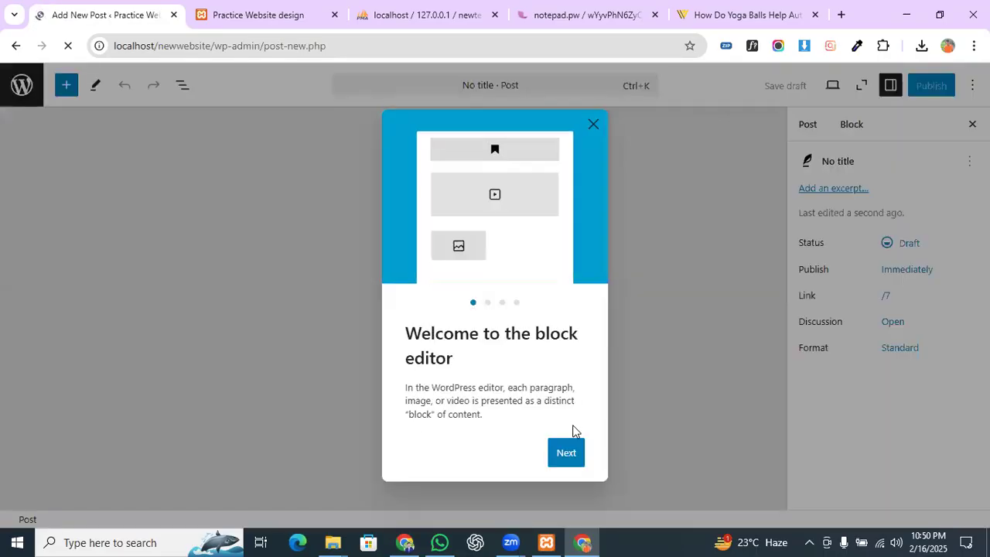
{"action": "left_click", "coordinate": [573, 455]}
{"action": "left_click", "coordinate": [570, 465]}
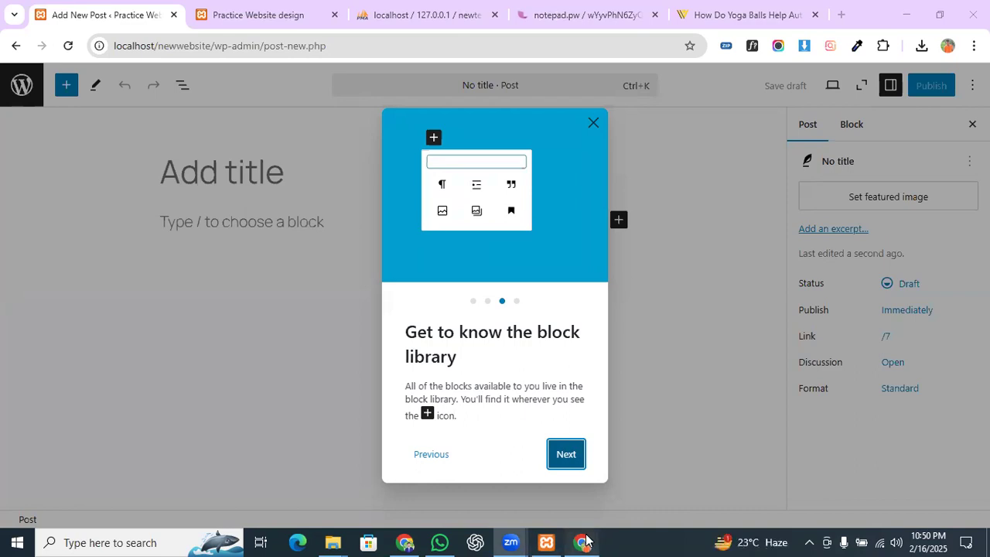
{"action": "left_click", "coordinate": [565, 454]}
{"action": "left_click", "coordinate": [551, 453]}
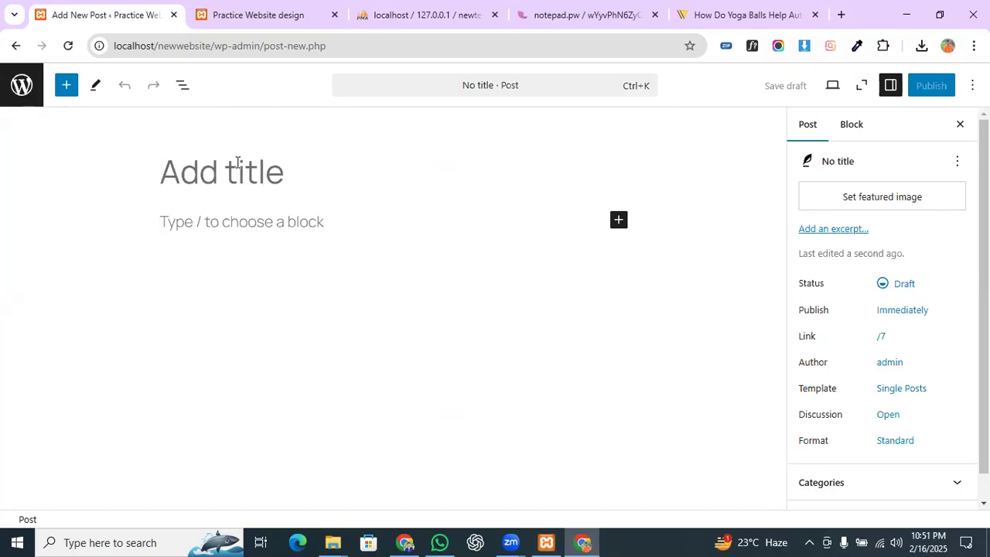
Step: Copy the article's title and paste it as the new post's title
{"action": "left_click", "coordinate": [743, 11]}
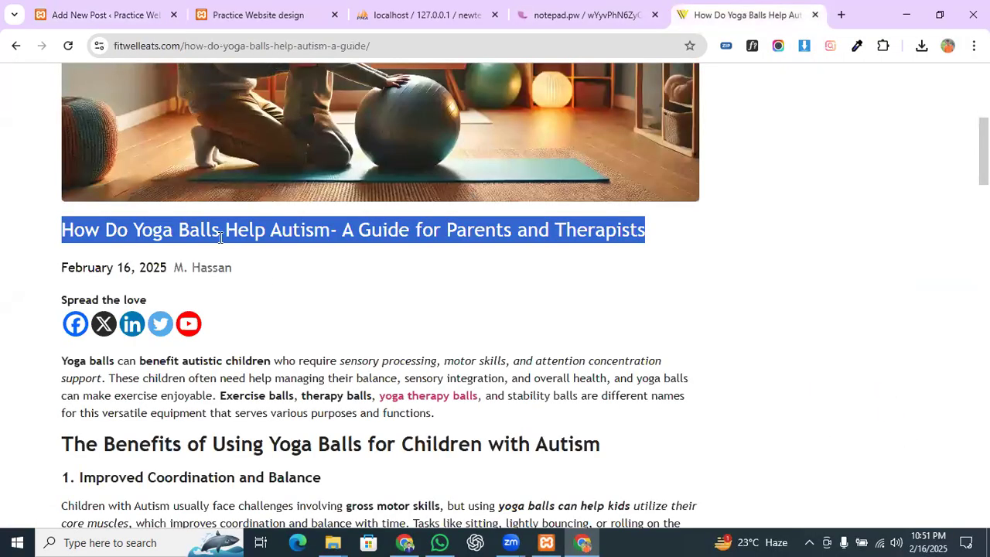
{"action": "right_click", "coordinate": [219, 237]}
{"action": "left_click", "coordinate": [263, 257]}
{"action": "left_click", "coordinate": [124, 11]}
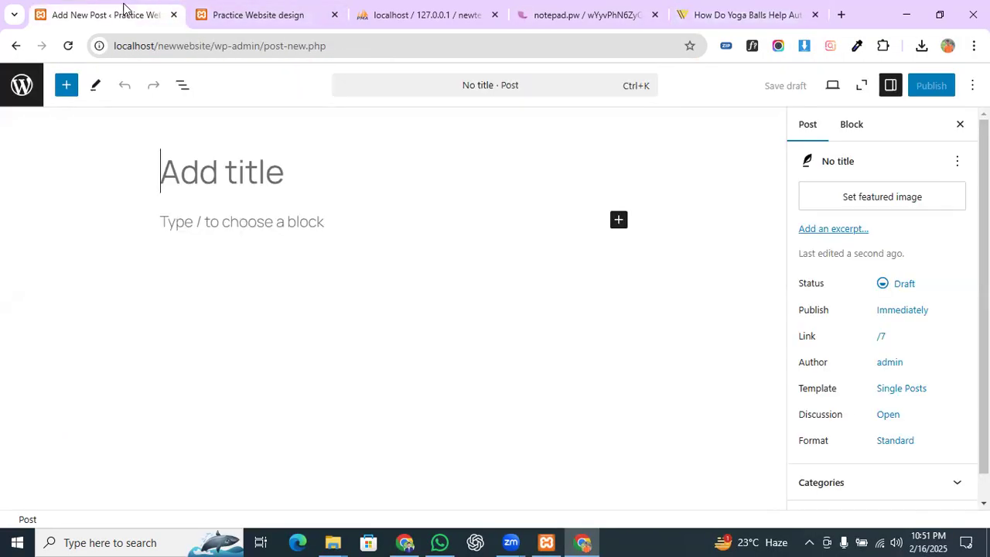
{"action": "key", "text": "ctrl+v"}
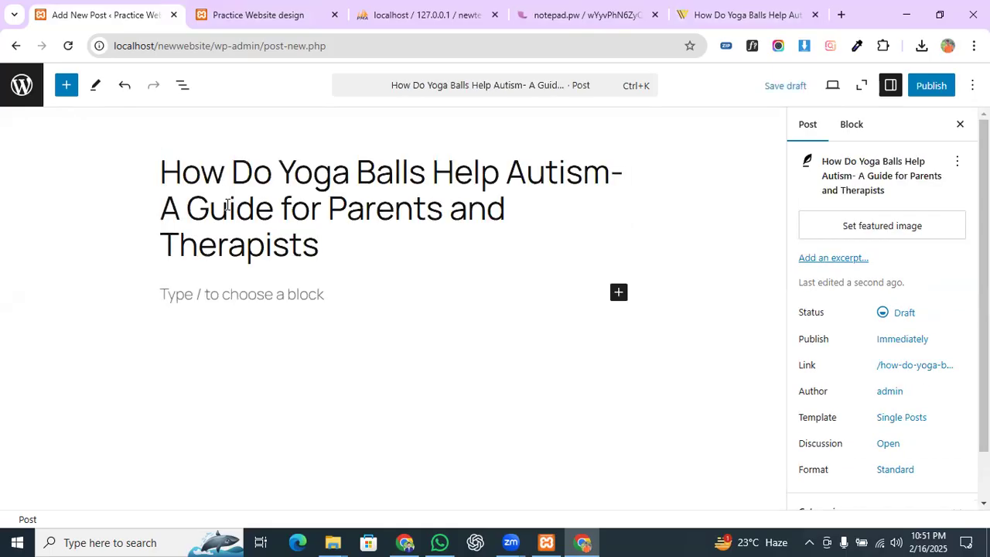
{"action": "left_click", "coordinate": [234, 286]}
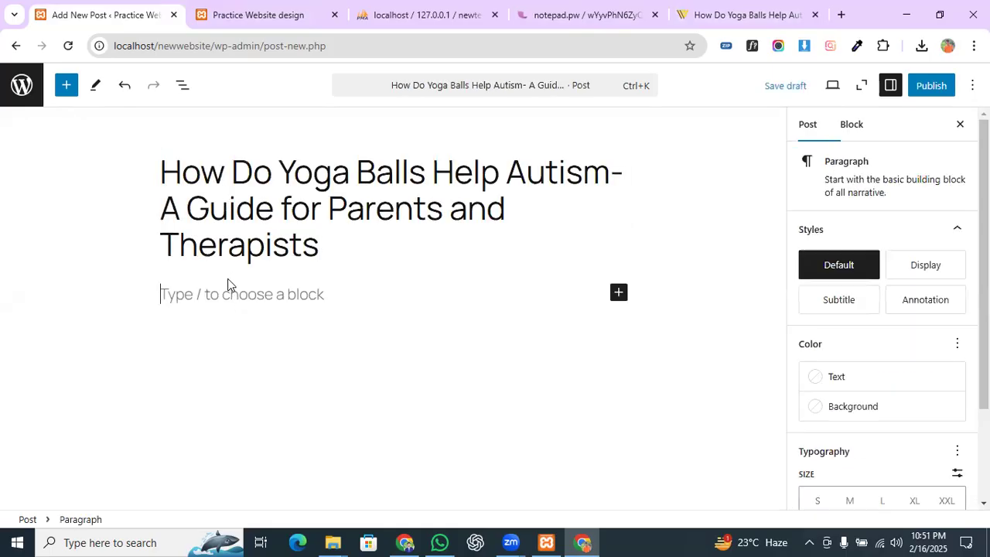
{"action": "left_click", "coordinate": [204, 183]}
{"action": "left_click_drag", "start_coordinate": [161, 163], "coordinate": [485, 209]}
Step: Back on the article, select the opening paragraph and first heading
{"action": "left_click", "coordinate": [745, 11]}
{"action": "scroll", "coordinate": [147, 359], "scroll_direction": "down", "scroll_amount": 1}
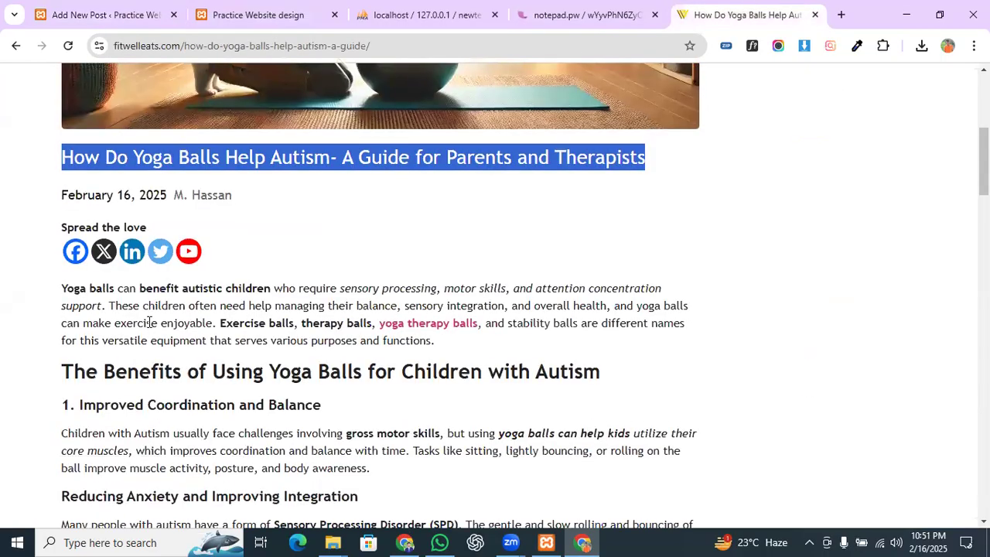
{"action": "scroll", "coordinate": [150, 311], "scroll_direction": "up", "scroll_amount": 2}
{"action": "scroll", "coordinate": [151, 311], "scroll_direction": "down", "scroll_amount": 1}
{"action": "scroll", "coordinate": [150, 311], "scroll_direction": "up", "scroll_amount": 2}
{"action": "scroll", "coordinate": [149, 310], "scroll_direction": "down", "scroll_amount": 4}
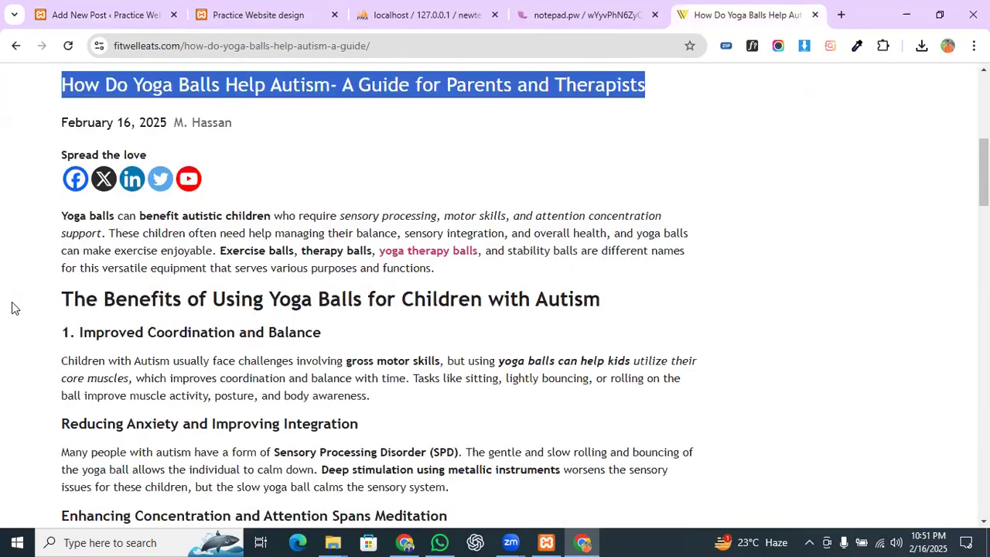
{"action": "left_click_drag", "start_coordinate": [62, 219], "coordinate": [600, 301]}
{"action": "key", "text": "ctrl+c"}
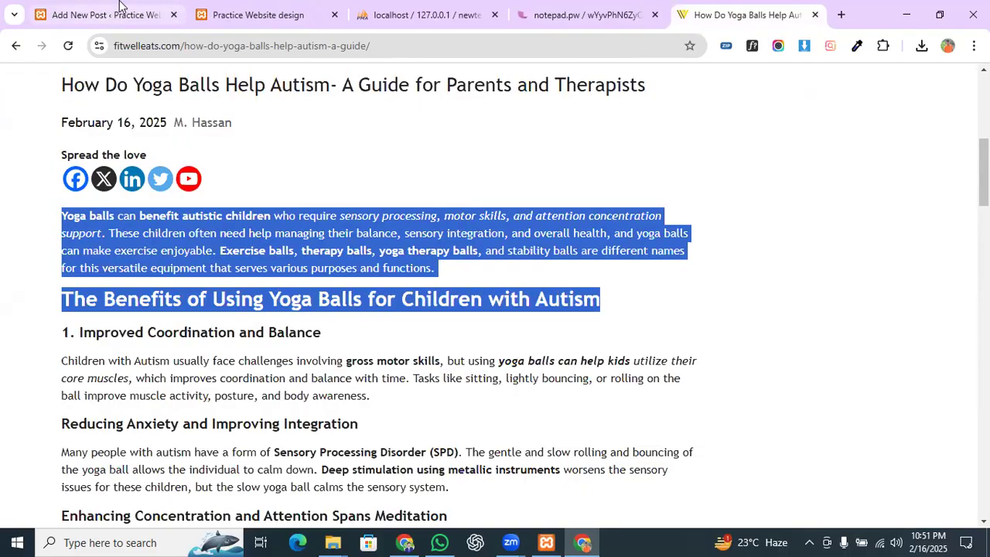
Step: Paste the article's opening paragraph and benefits heading into the post body
{"action": "left_click", "coordinate": [201, 6]}
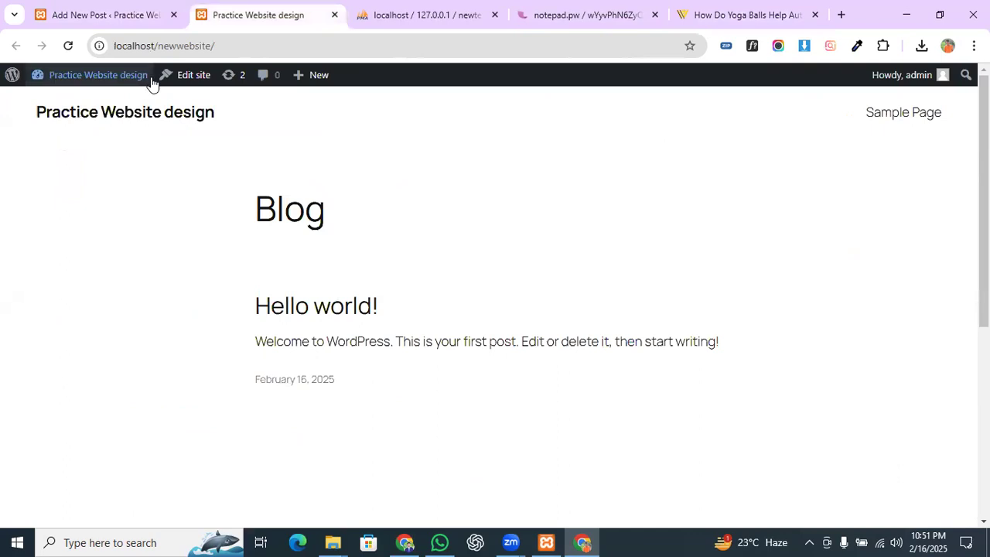
{"action": "left_click", "coordinate": [116, 9]}
{"action": "left_click", "coordinate": [224, 302]}
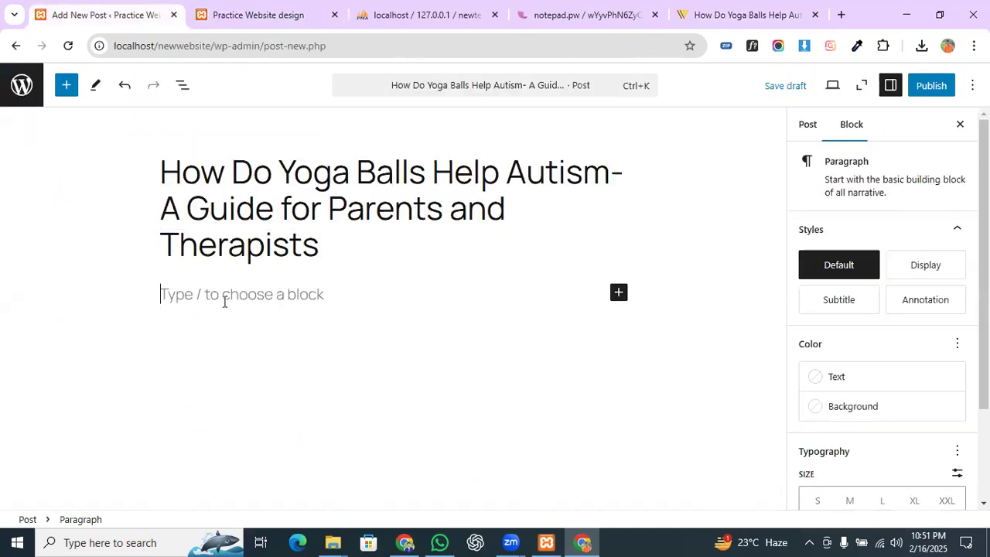
{"action": "key", "text": "ctrl+v"}
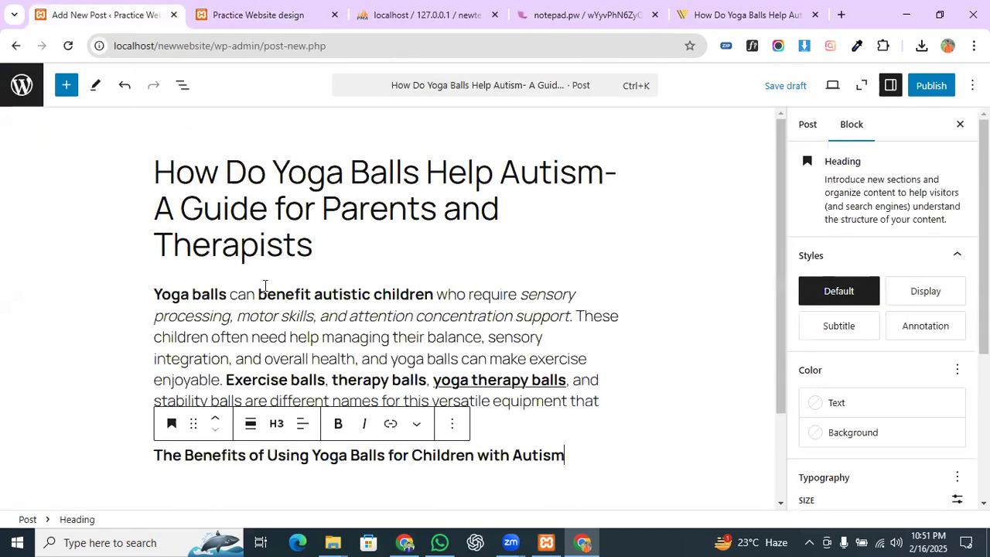
{"action": "scroll", "coordinate": [123, 235], "scroll_direction": "down", "scroll_amount": 1}
{"action": "scroll", "coordinate": [932, 285], "scroll_direction": "down", "scroll_amount": 3}
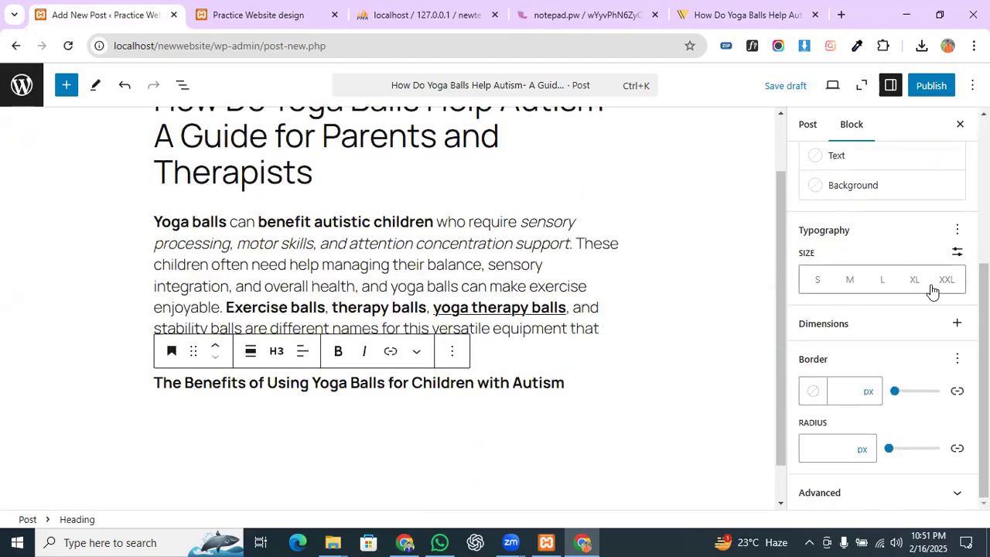
{"action": "scroll", "coordinate": [927, 291], "scroll_direction": "up", "scroll_amount": 3}
{"action": "scroll", "coordinate": [924, 295], "scroll_direction": "down", "scroll_amount": 3}
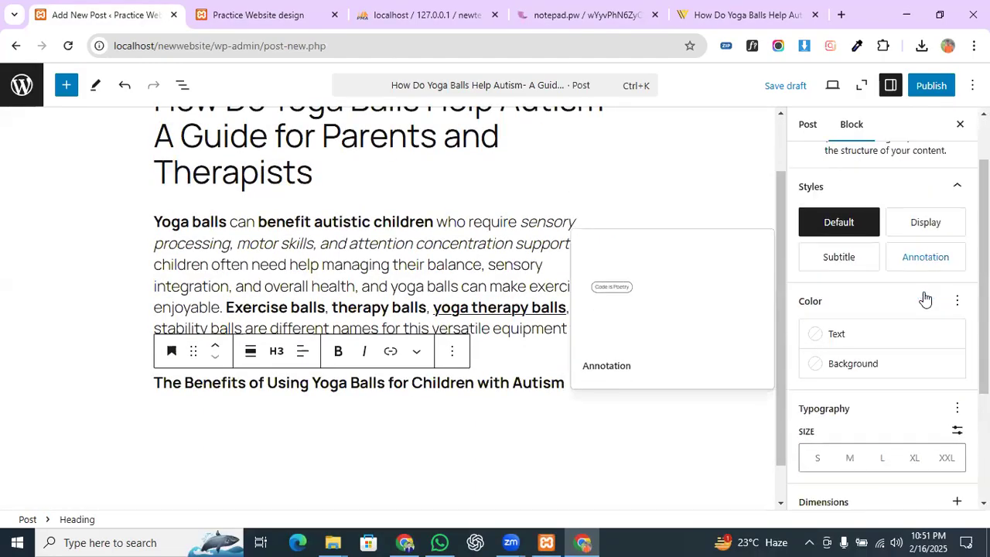
Step: Review the heading's Advanced settings and the post's Categories panel in the sidebar
{"action": "left_click", "coordinate": [889, 492]}
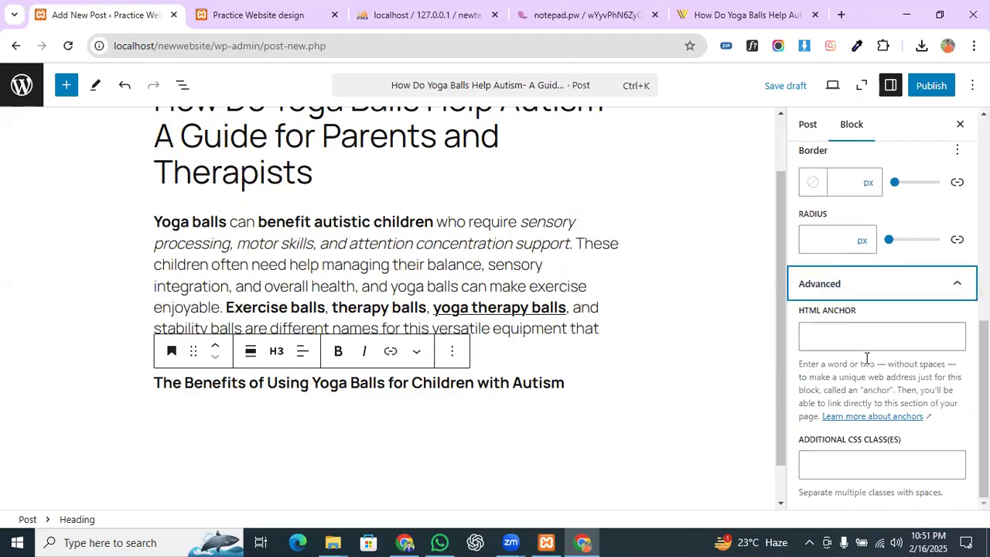
{"action": "scroll", "coordinate": [866, 357], "scroll_direction": "up", "scroll_amount": 8}
{"action": "left_click", "coordinate": [808, 123]}
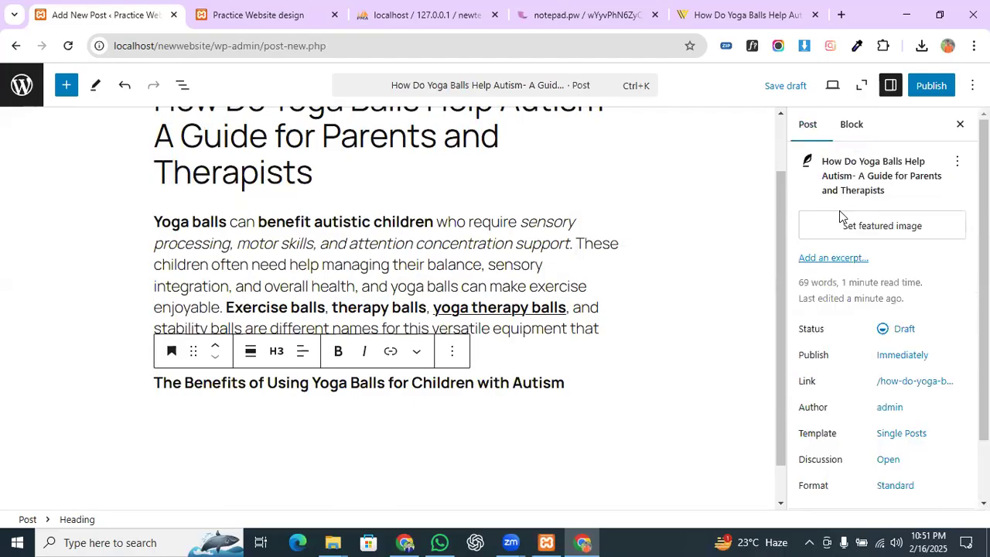
{"action": "scroll", "coordinate": [840, 216], "scroll_direction": "down", "scroll_amount": 1}
{"action": "left_click", "coordinate": [854, 448]}
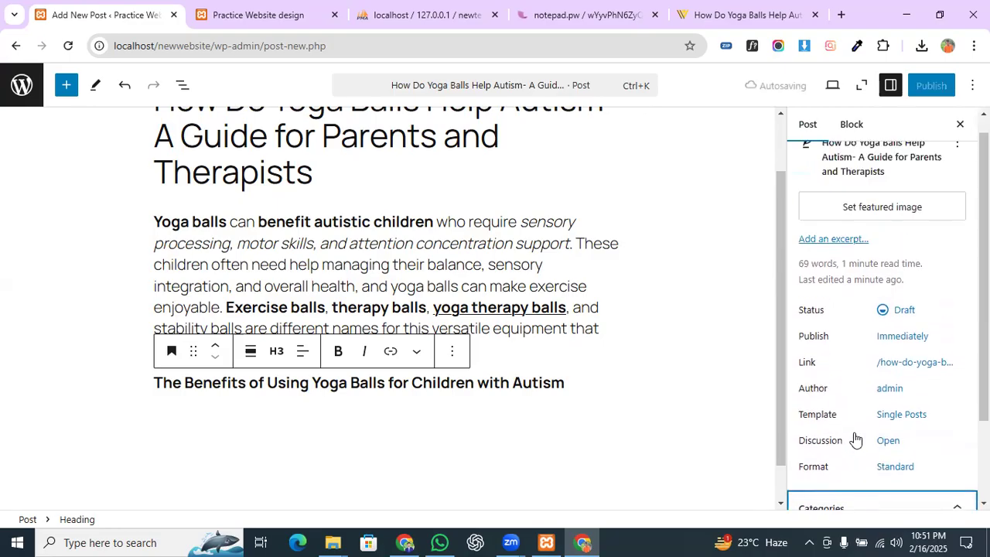
{"action": "left_click", "coordinate": [851, 124]}
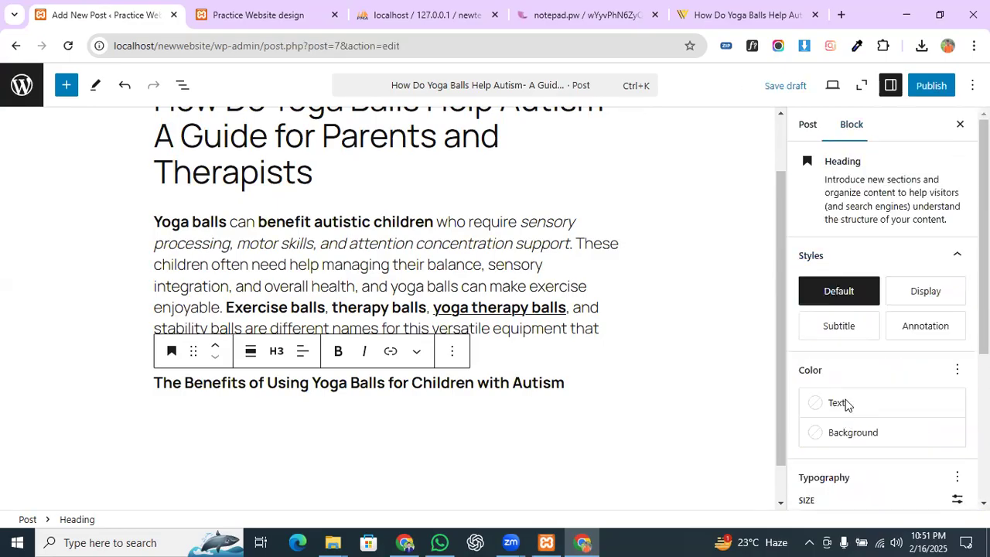
{"action": "scroll", "coordinate": [846, 404], "scroll_direction": "down", "scroll_amount": 3}
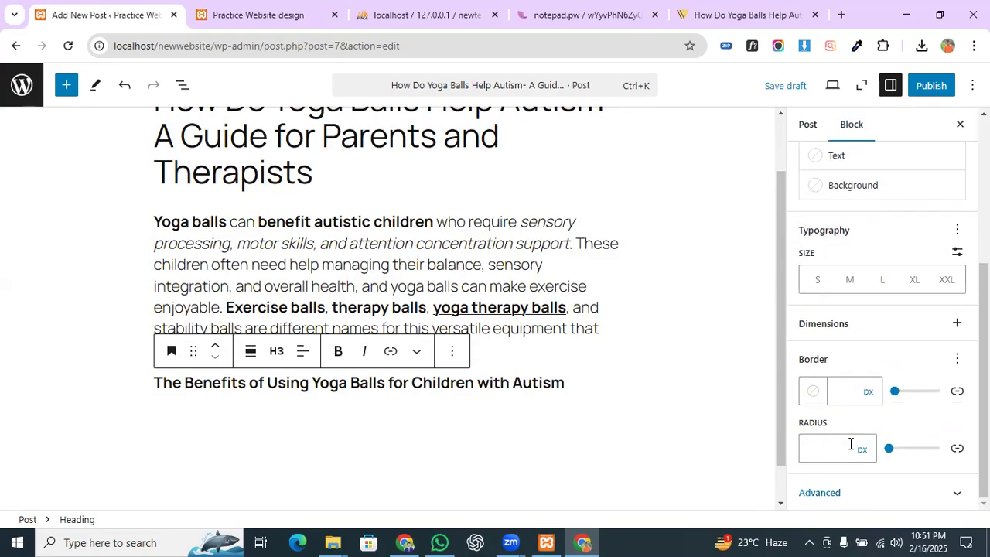
{"action": "left_click", "coordinate": [836, 493]}
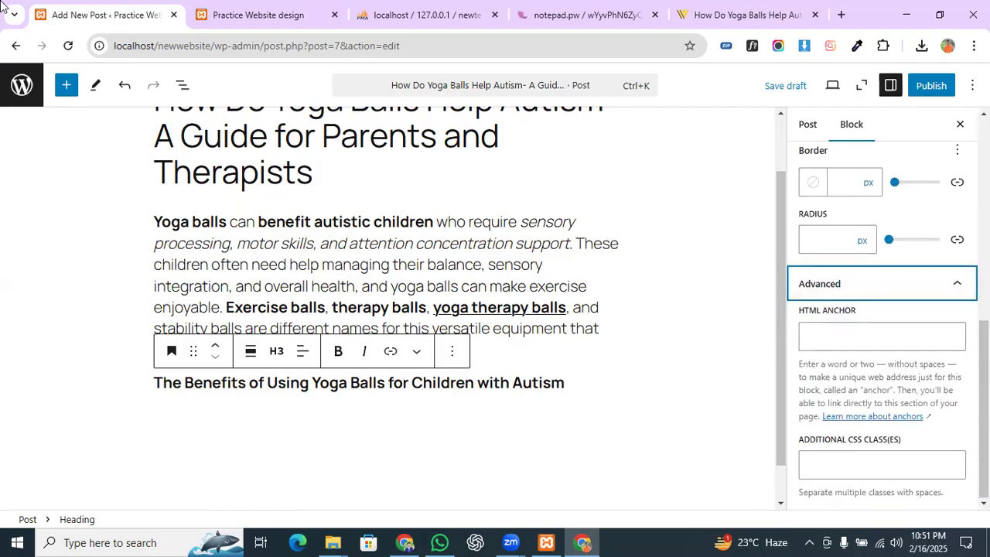
{"action": "left_click", "coordinate": [240, 15]}
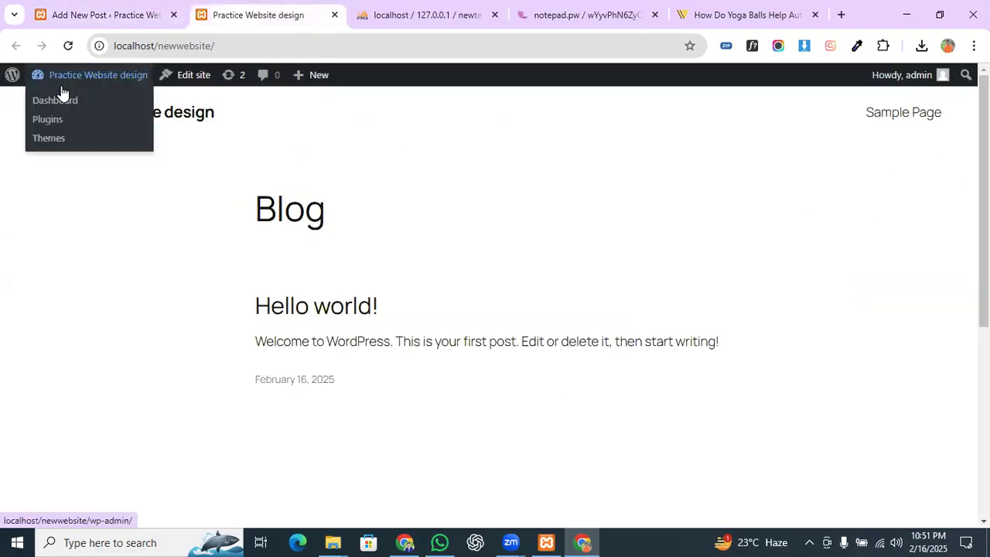
Step: Install and activate Classic Editor from Add New Plugin, then start a new post
{"action": "left_click", "coordinate": [60, 100]}
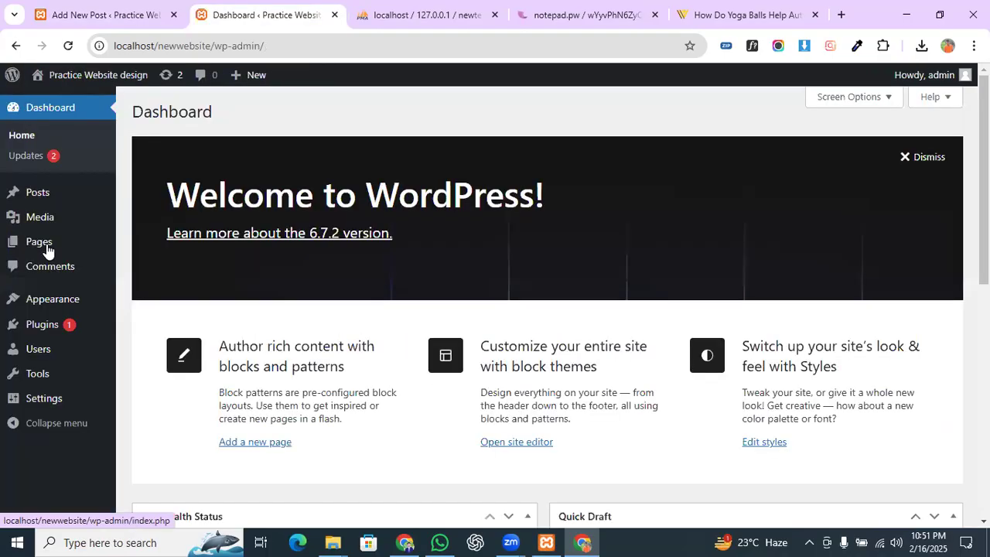
{"action": "mouse_move", "coordinate": [118, 333]}
{"action": "left_click", "coordinate": [149, 350]}
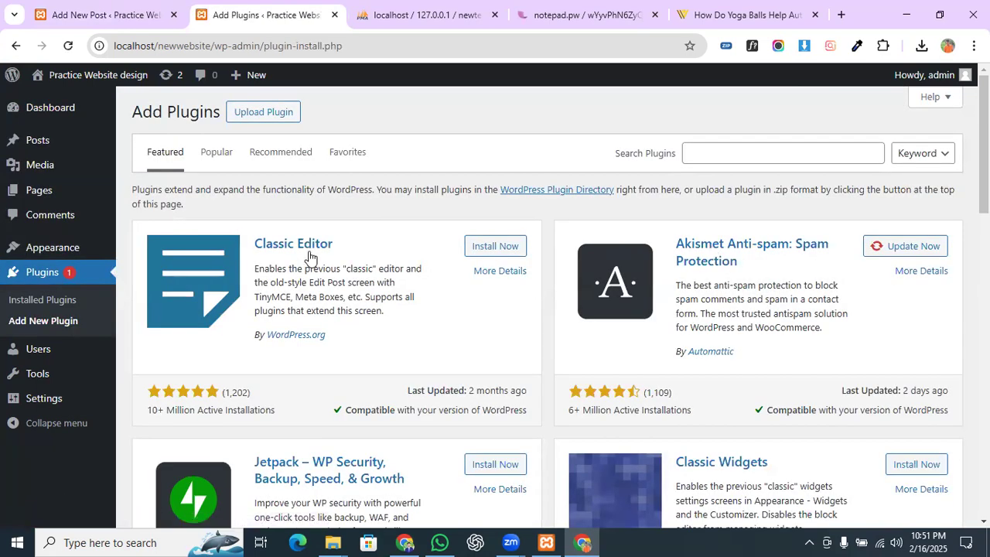
{"action": "left_click", "coordinate": [509, 254]}
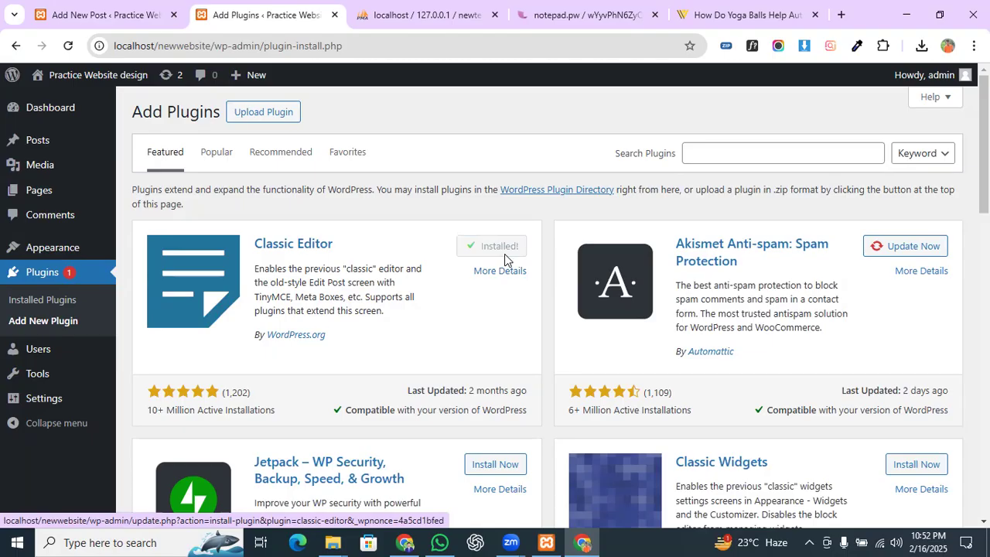
{"action": "left_click", "coordinate": [499, 249]}
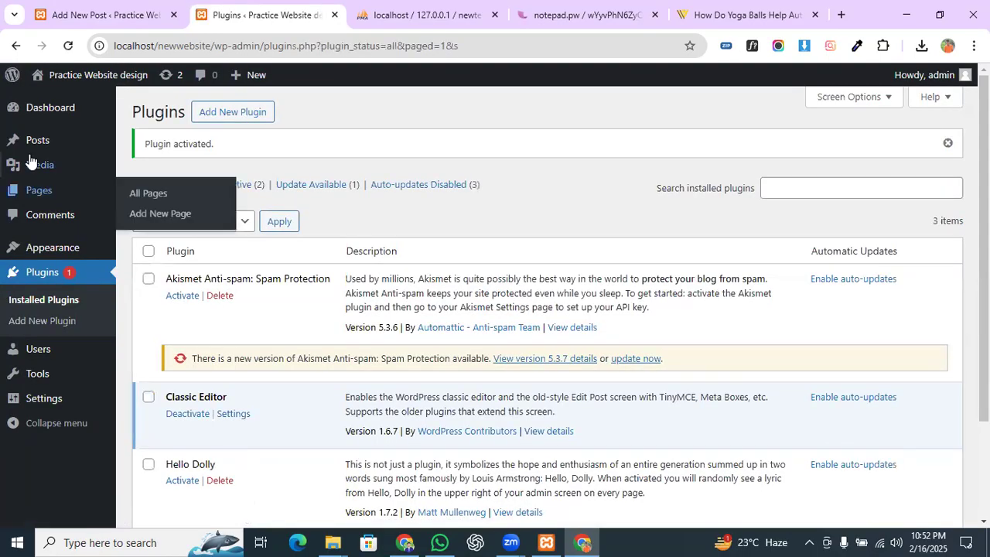
{"action": "left_click", "coordinate": [151, 169]}
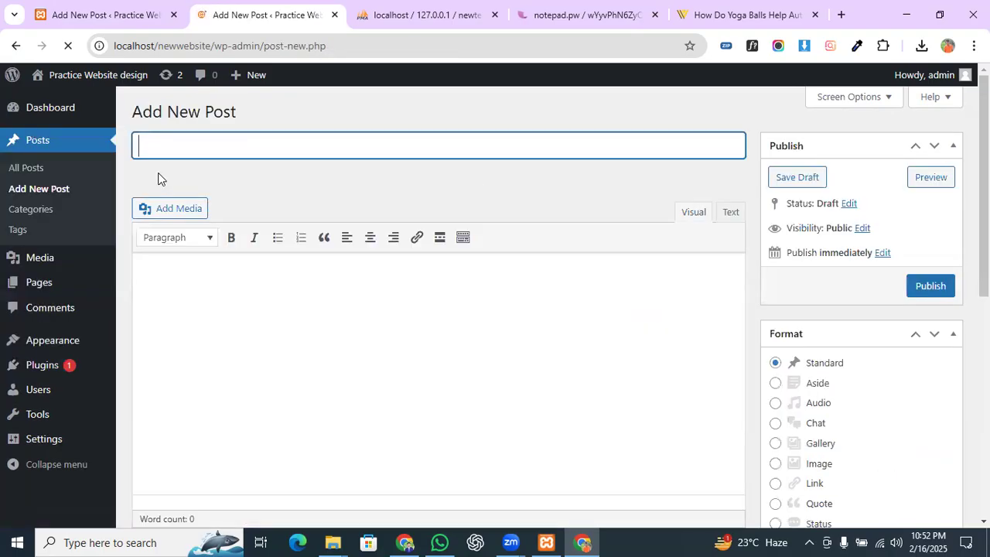
Step: Paste the article text into the body and move 'Yoga balls can benefit autistic children' into the title
{"action": "key", "text": "ctrl+v"}
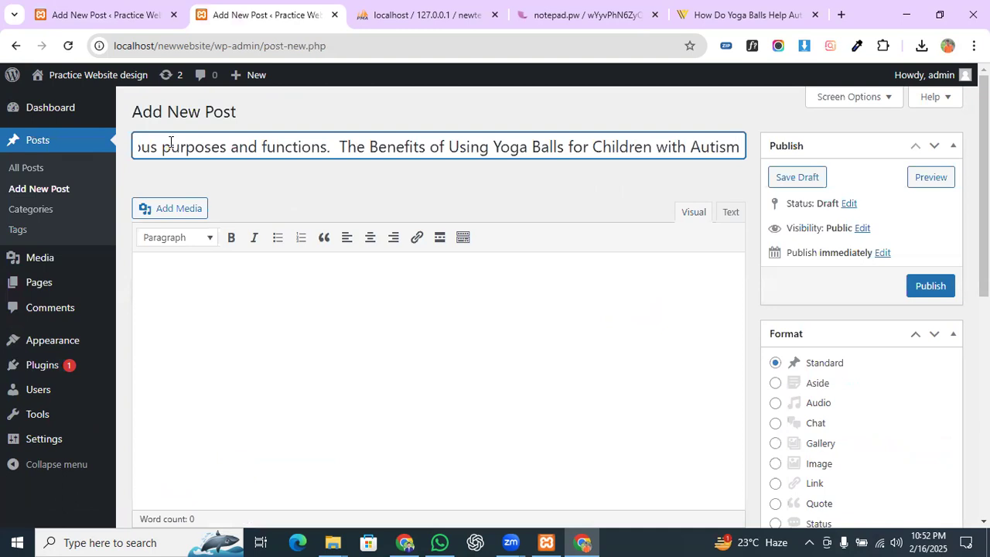
{"action": "key", "text": "ctrl+a"}
{"action": "key", "text": "BackSpace"}
{"action": "left_click", "coordinate": [207, 338]}
{"action": "key", "text": "ctrl+v"}
{"action": "left_click_drag", "start_coordinate": [338, 279], "coordinate": [16, 263]}
{"action": "key", "text": "ctrl+x"}
{"action": "left_click", "coordinate": [193, 153]}
{"action": "key", "text": "ctrl+v"}
{"action": "scroll", "coordinate": [851, 272], "scroll_direction": "down", "scroll_amount": 7}
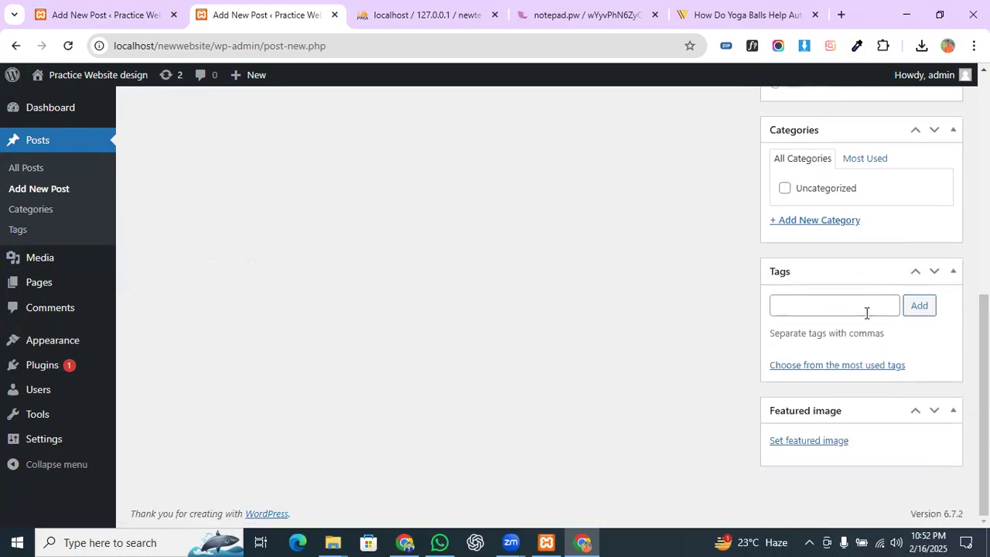
Step: Upload 3-1.jpg and set it as the post's featured image
{"action": "left_click", "coordinate": [806, 439]}
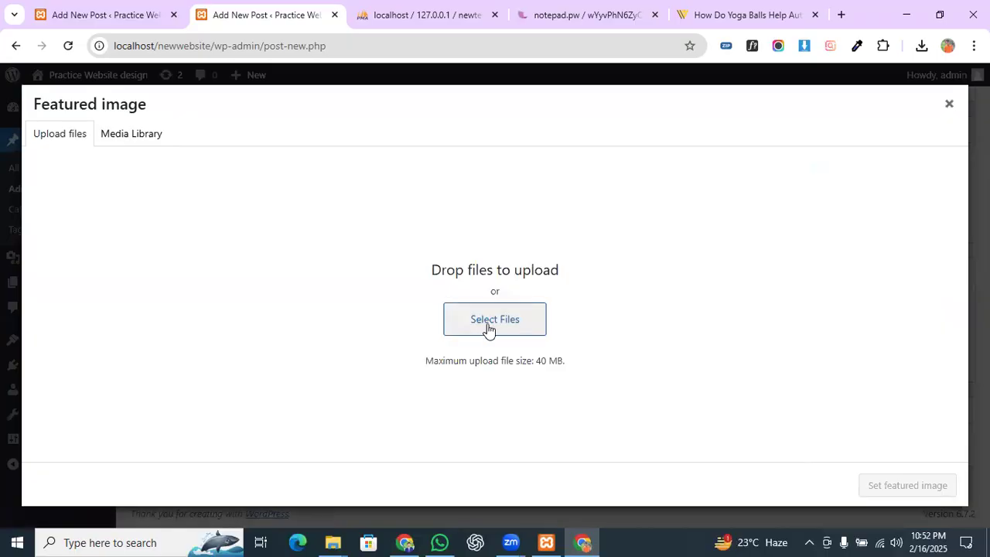
{"action": "left_click", "coordinate": [486, 325]}
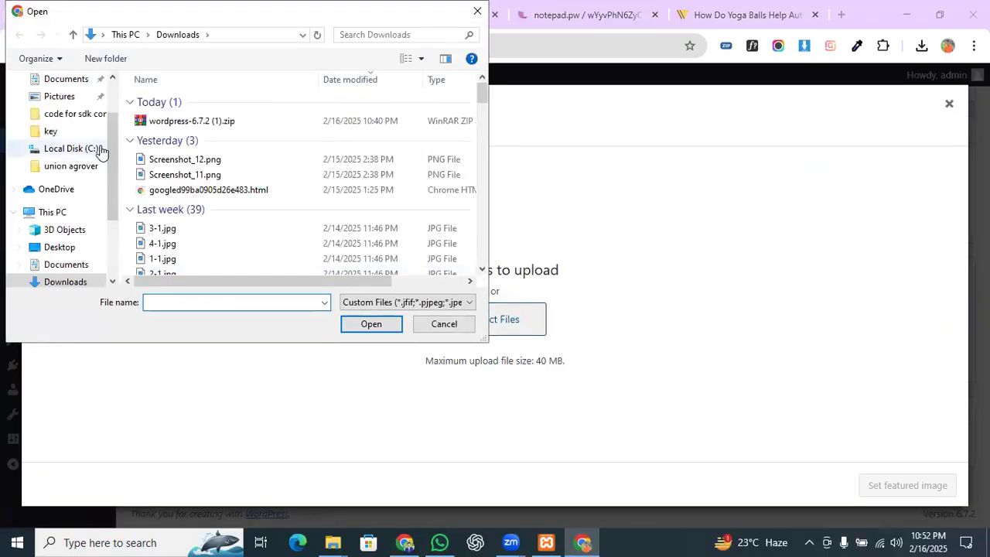
{"action": "scroll", "coordinate": [160, 178], "scroll_direction": "down", "scroll_amount": 1}
{"action": "scroll", "coordinate": [160, 178], "scroll_direction": "down", "scroll_amount": 1}
{"action": "left_click", "coordinate": [170, 147]}
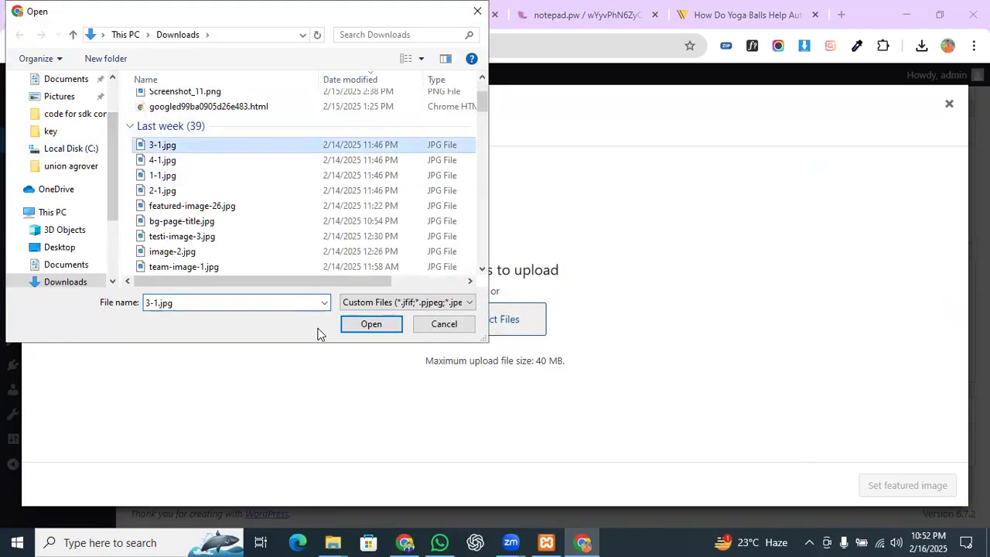
{"action": "left_click", "coordinate": [353, 327]}
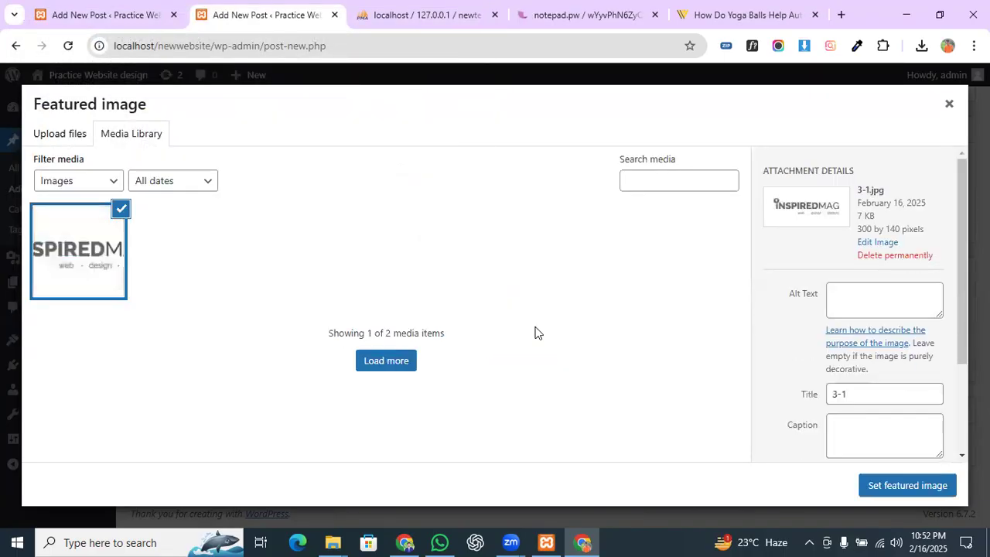
{"action": "key", "text": "Return"}
{"action": "scroll", "coordinate": [782, 370], "scroll_direction": "down", "scroll_amount": 2}
Step: Publish the yoga-ball post
{"action": "scroll", "coordinate": [788, 364], "scroll_direction": "up", "scroll_amount": 7}
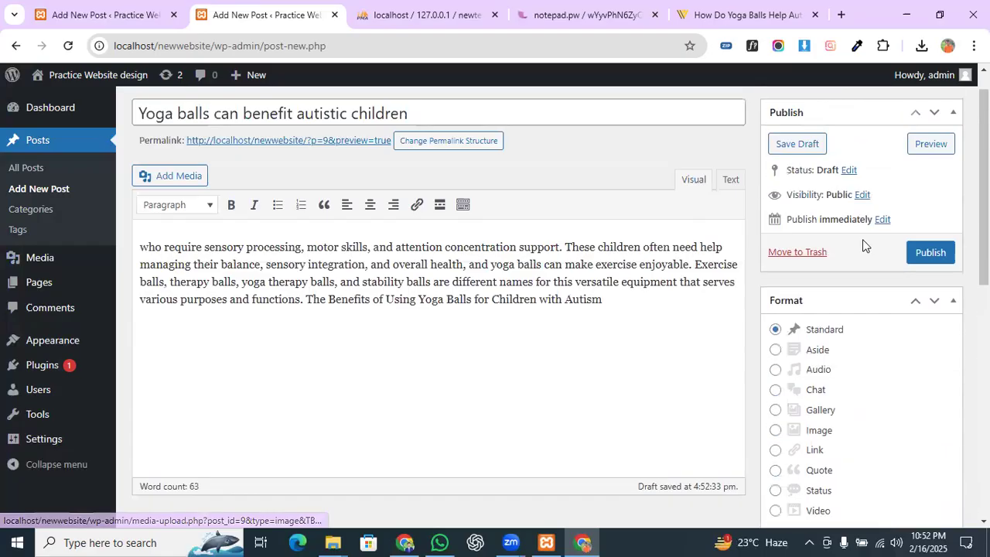
{"action": "scroll", "coordinate": [863, 239], "scroll_direction": "up", "scroll_amount": 1}
{"action": "left_click", "coordinate": [932, 286]}
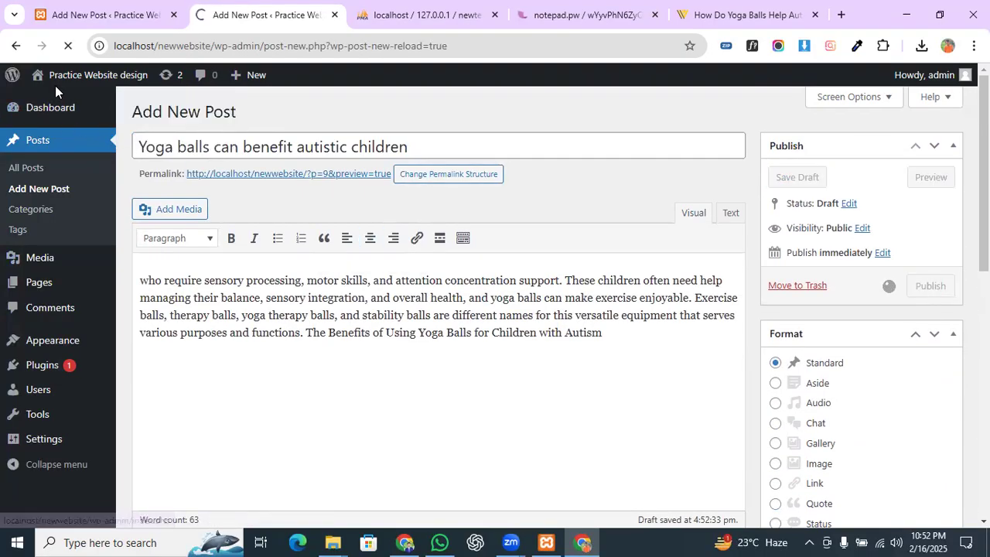
Step: Open the Dashboard in a new tab and, from there, the live site in another tab
{"action": "right_click", "coordinate": [78, 99]}
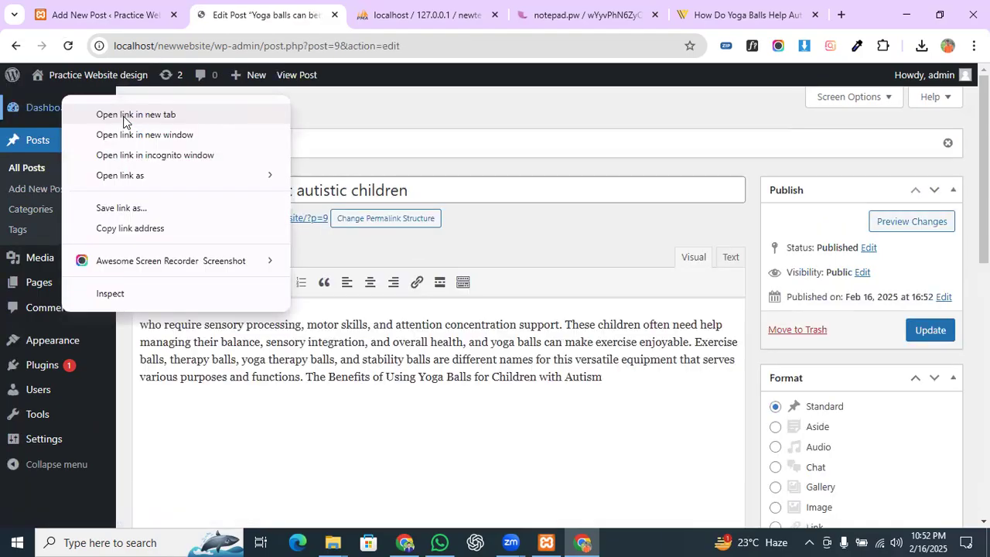
{"action": "left_click", "coordinate": [126, 113]}
{"action": "left_click", "coordinate": [340, 14]}
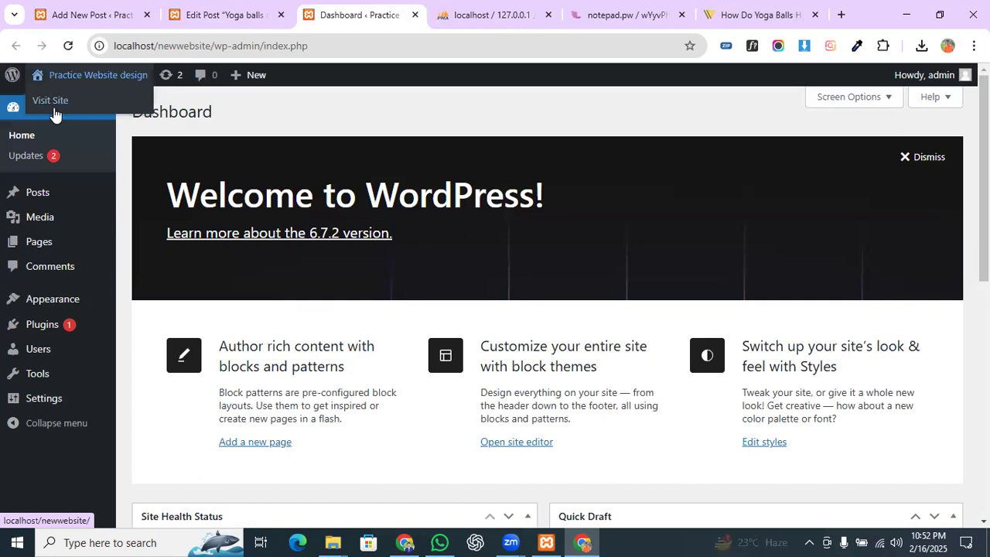
{"action": "right_click", "coordinate": [49, 100]}
{"action": "left_click", "coordinate": [100, 124]}
Step: Scroll the public Blog page to check the yoga-ball post and its image above Hello world!
{"action": "left_click", "coordinate": [409, 11]}
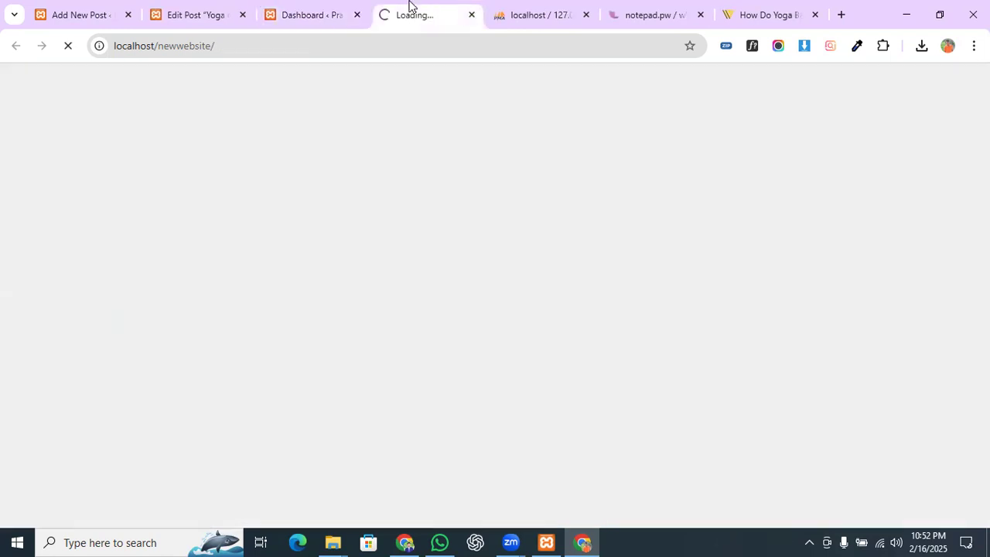
{"action": "scroll", "coordinate": [435, 239], "scroll_direction": "down", "scroll_amount": 8}
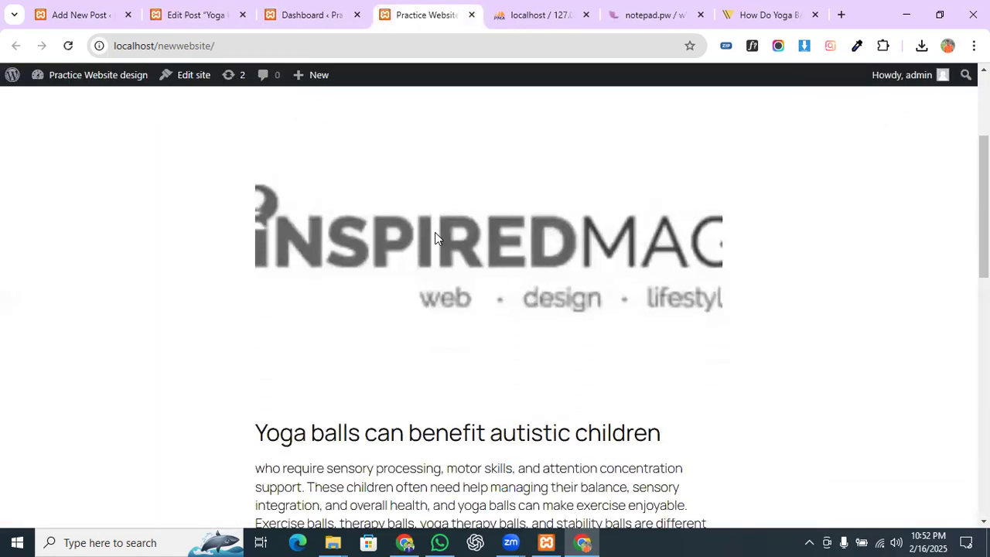
{"action": "scroll", "coordinate": [461, 289], "scroll_direction": "down", "scroll_amount": 2}
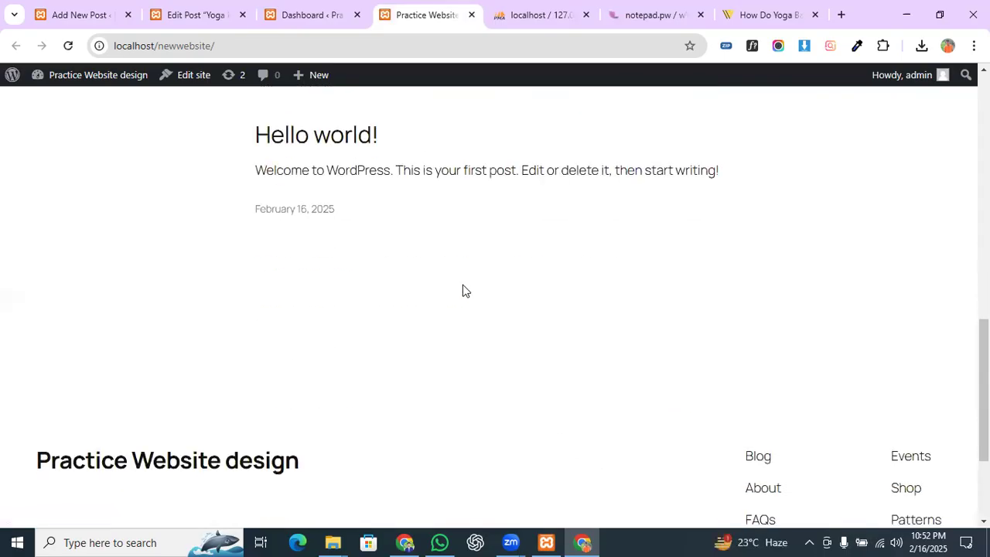
{"action": "scroll", "coordinate": [417, 287], "scroll_direction": "up", "scroll_amount": 7}
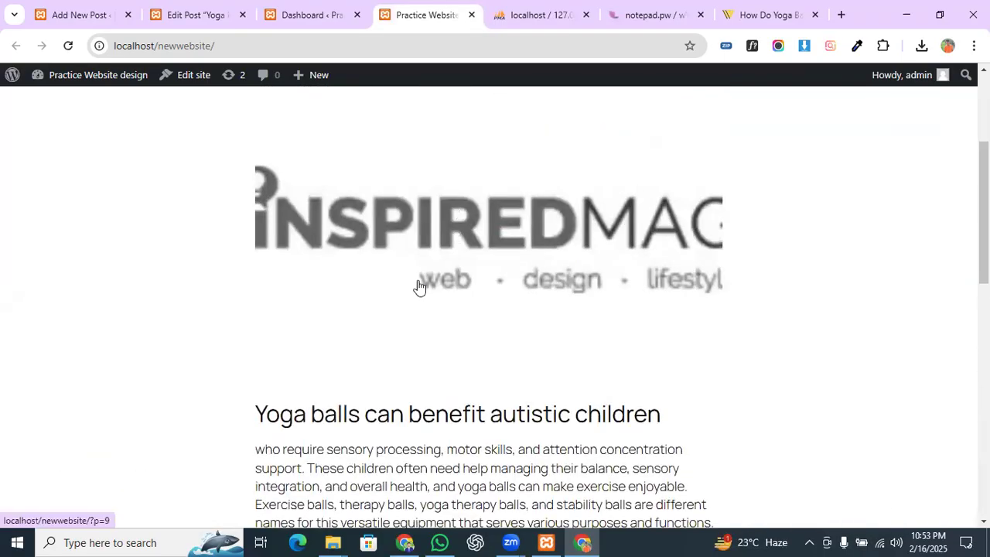
{"action": "scroll", "coordinate": [433, 361], "scroll_direction": "up", "scroll_amount": 3}
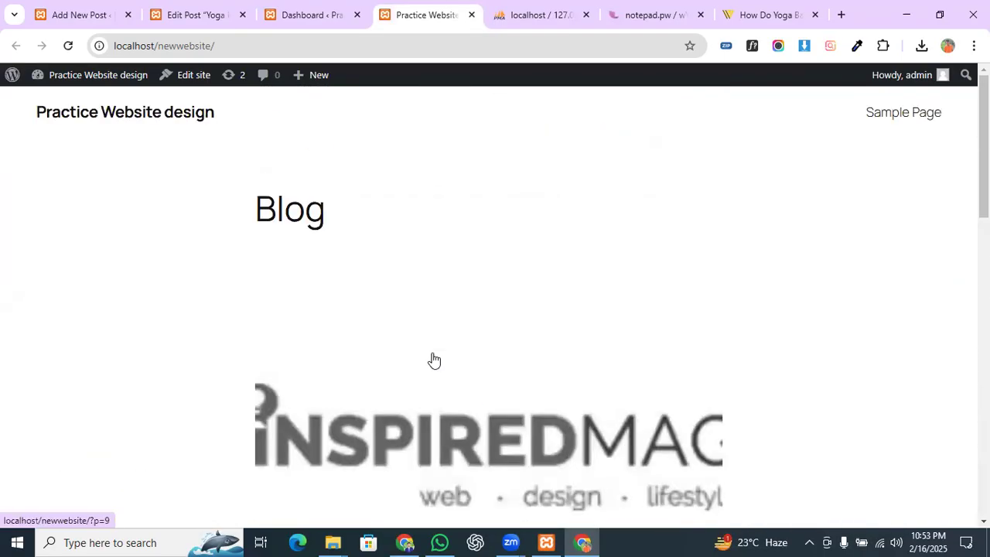
{"action": "scroll", "coordinate": [434, 360], "scroll_direction": "down", "scroll_amount": 2}
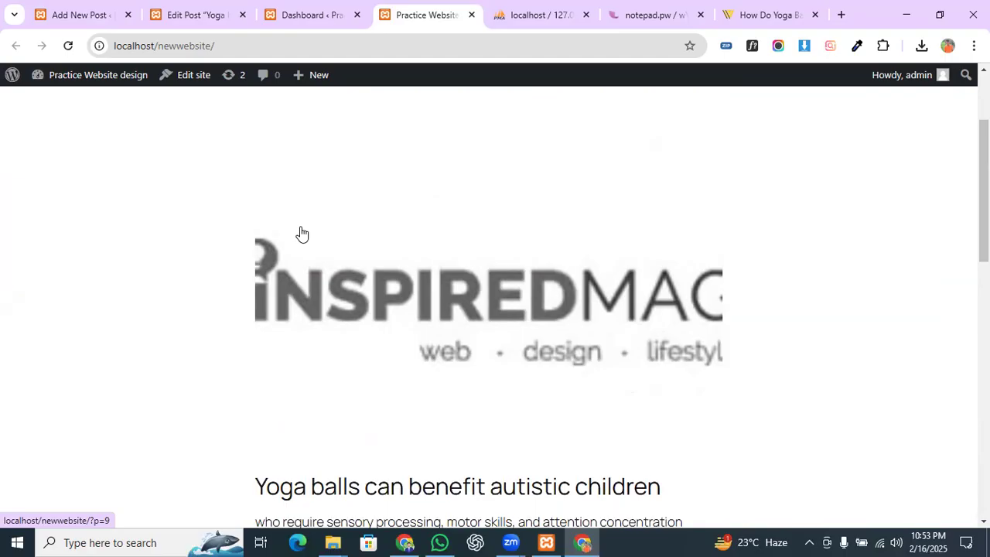
{"action": "scroll", "coordinate": [541, 139], "scroll_direction": "up", "scroll_amount": 3}
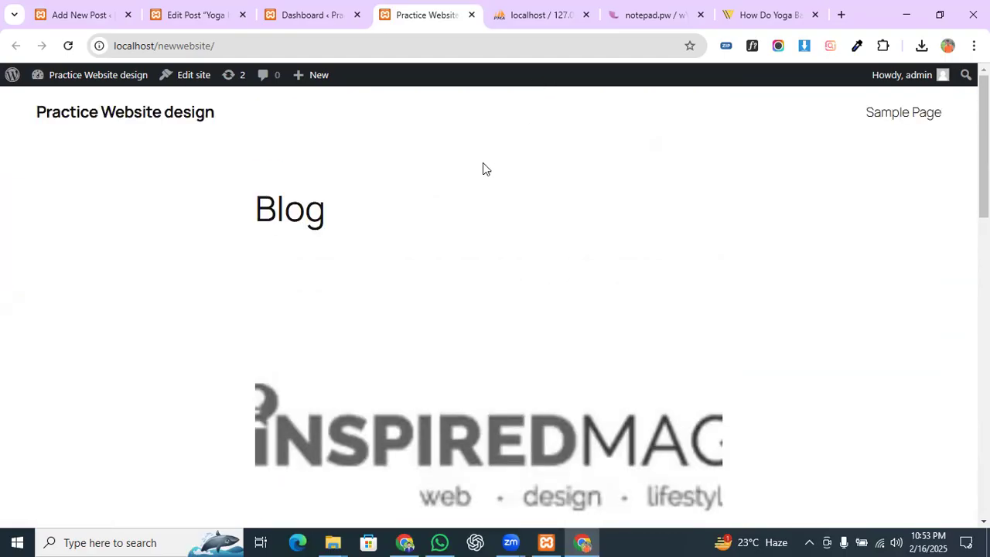
{"action": "left_click", "coordinate": [750, 453]}
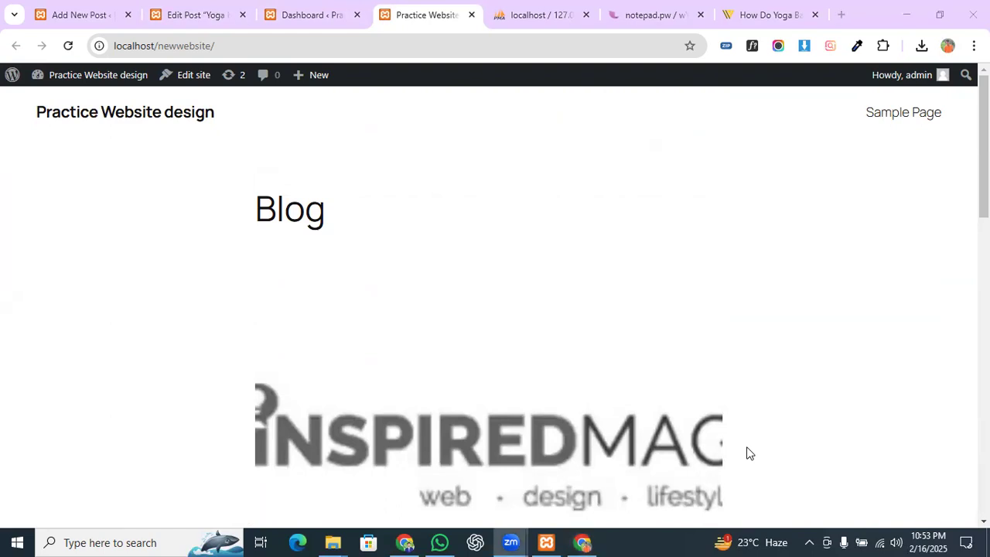